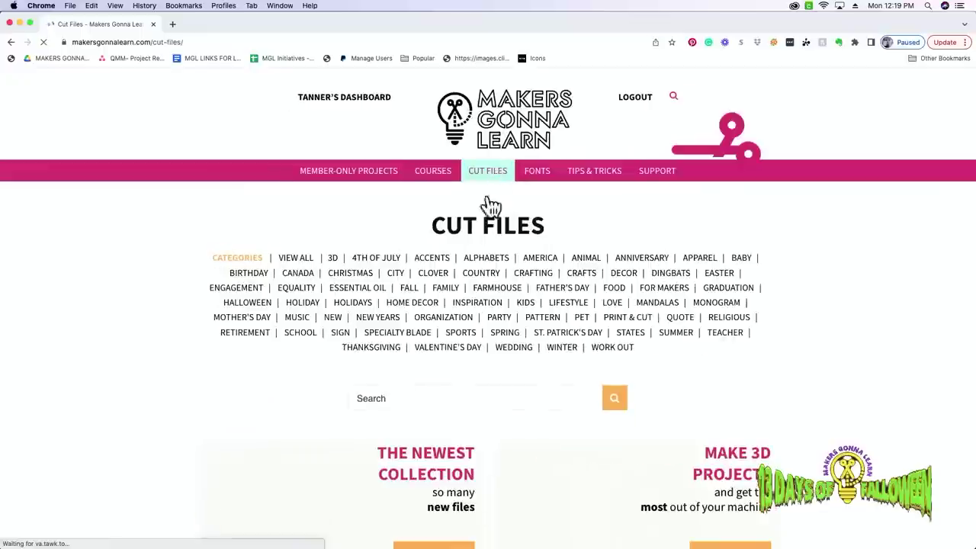
Search the cut files library for "fall".
click(440, 400)
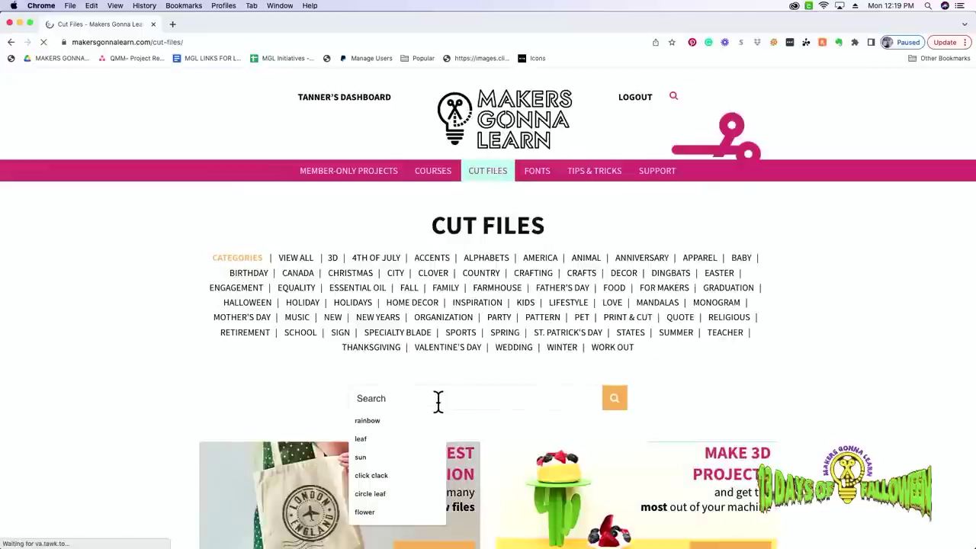
text(fall)
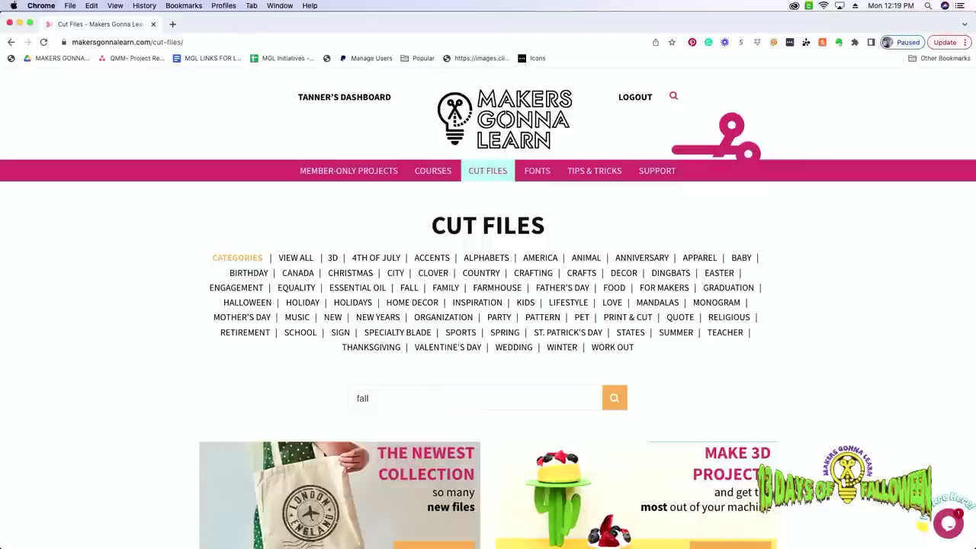
key(Return)
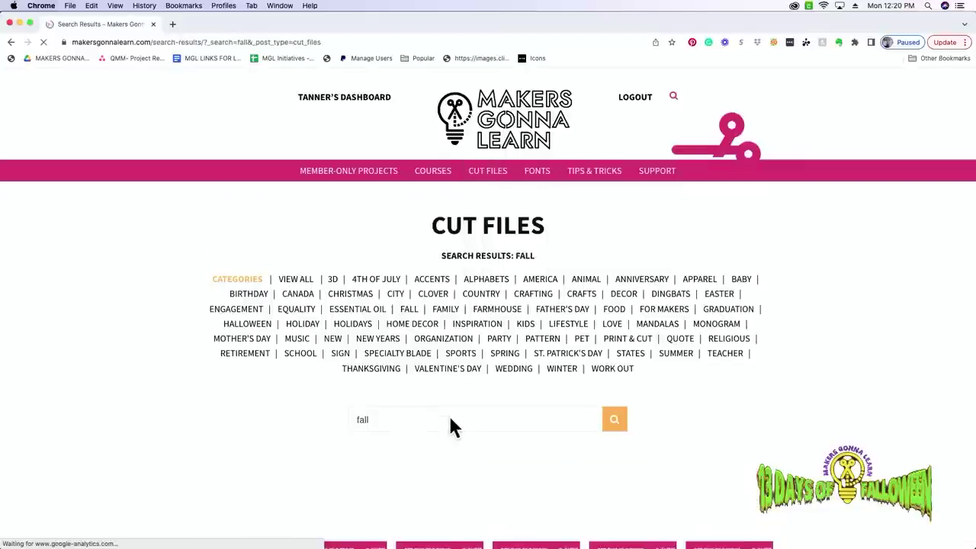
Look through the first page of fall cut files and go on to the second page.
scroll(450, 419, down, 5)
scroll(450, 425, down, 2)
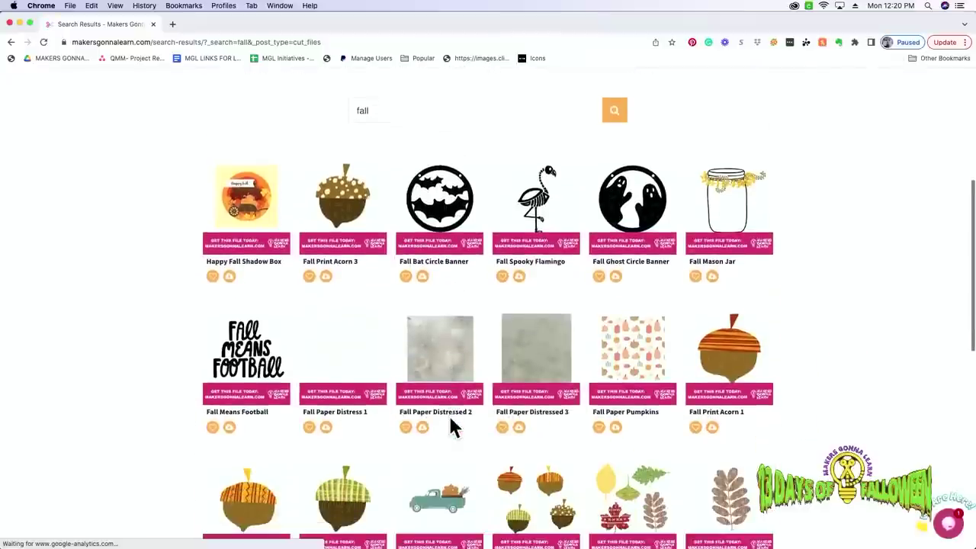
scroll(450, 425, down, 3)
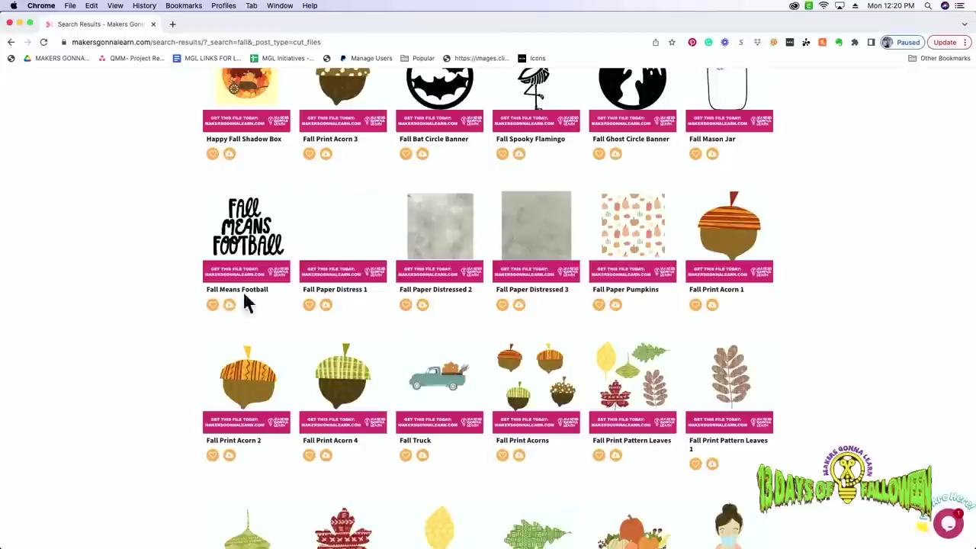
scroll(135, 458, down, 1)
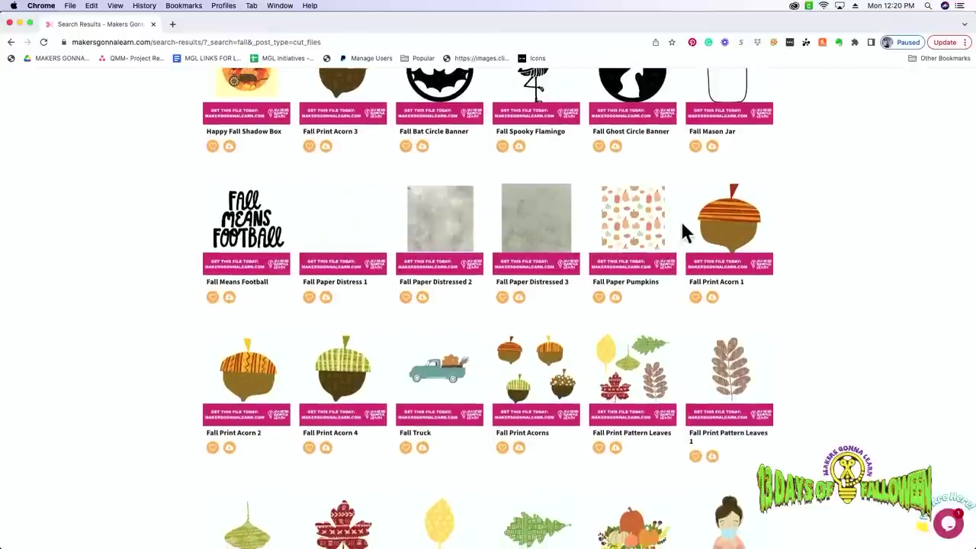
scroll(678, 231, down, 4)
scroll(678, 231, down, 4)
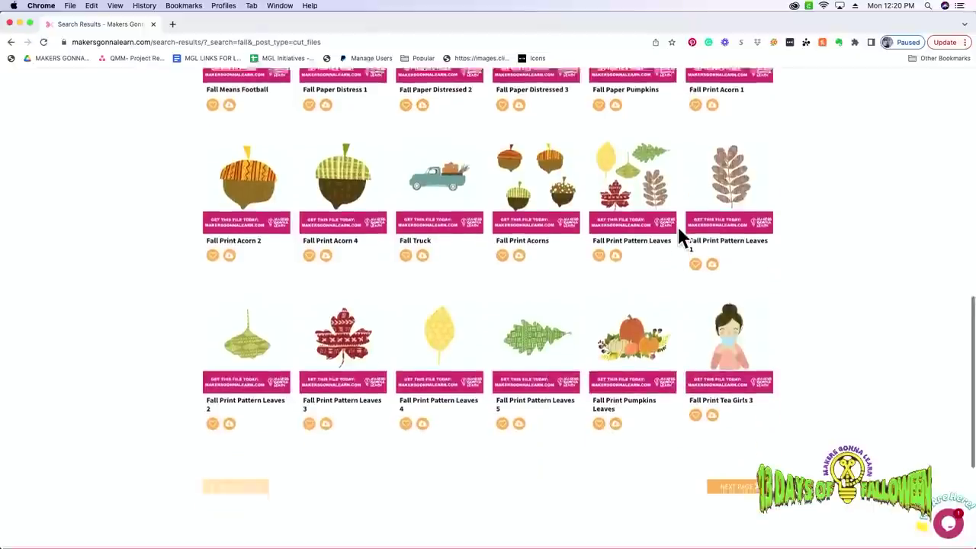
scroll(681, 237, up, 2)
scroll(681, 237, down, 1)
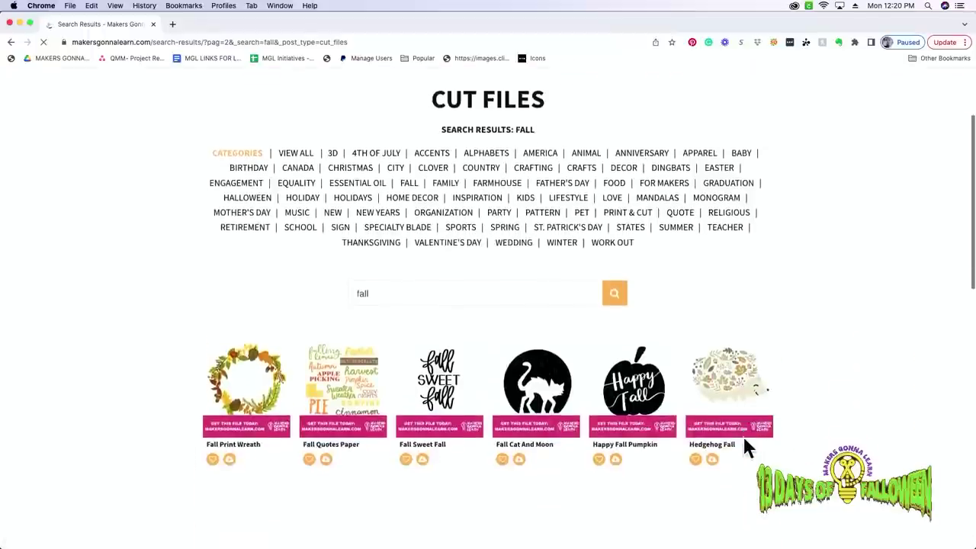
Download the Fall Print Wreath cut file from the second page of results.
scroll(742, 435, down, 3)
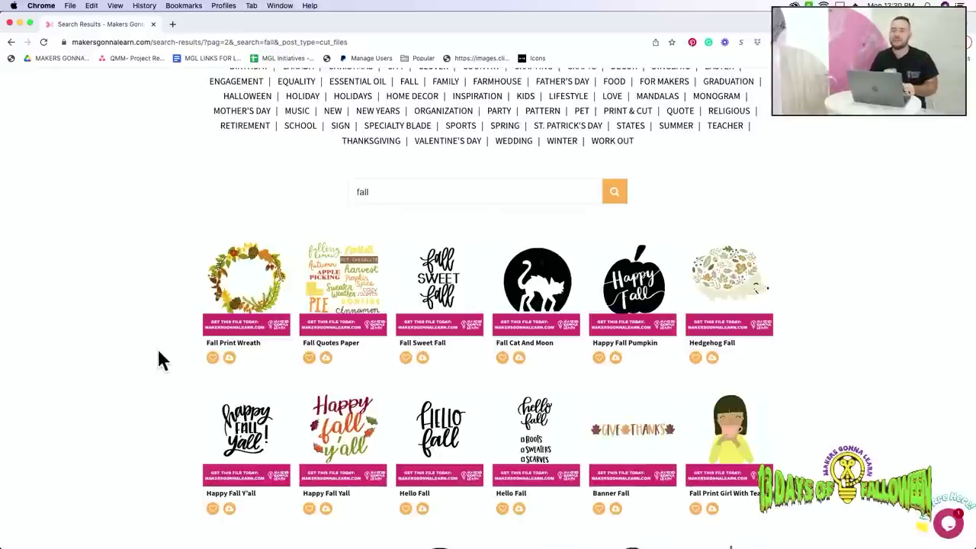
scroll(159, 360, up, 1)
scroll(156, 358, down, 2)
scroll(156, 358, up, 2)
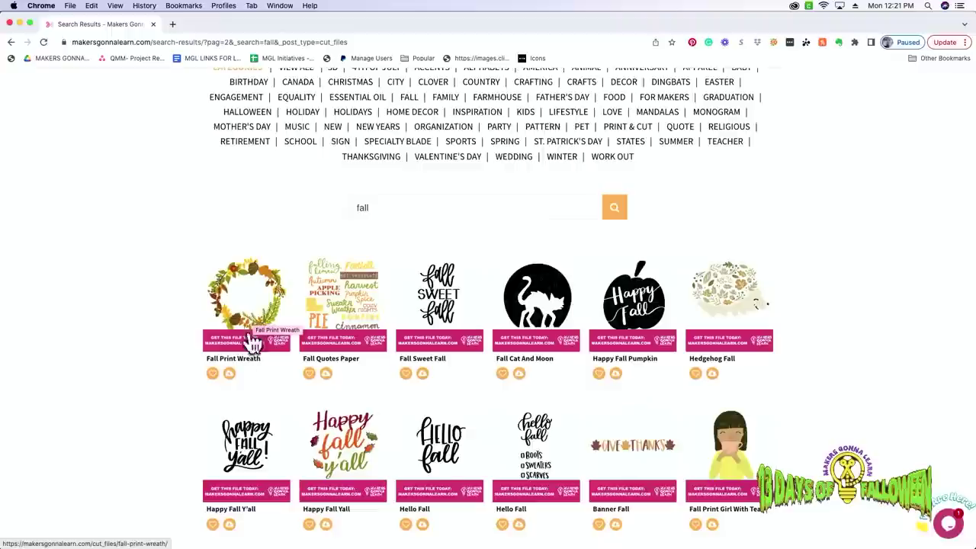
click(229, 373)
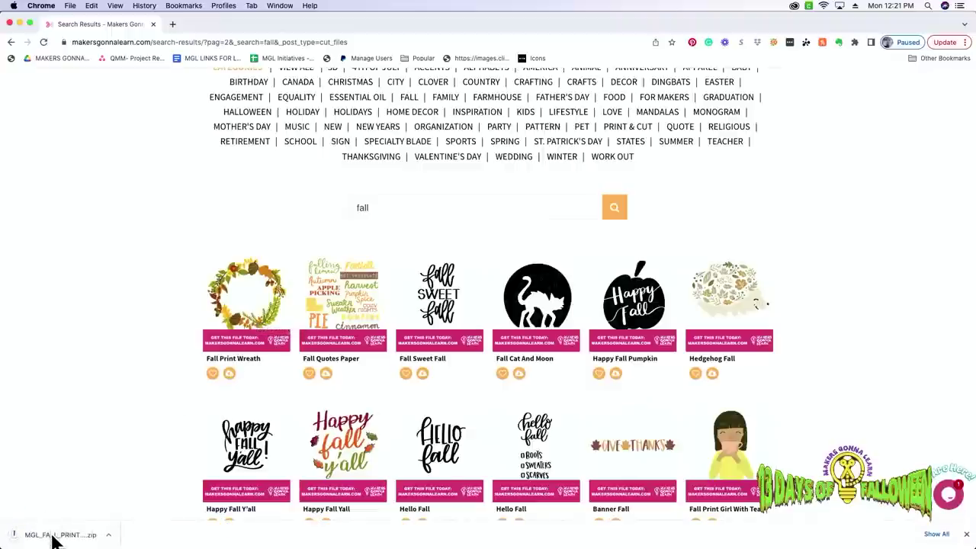
Search the cut files for "footbal" and download the Football design with the goal post and score pennant.
double_click(433, 202)
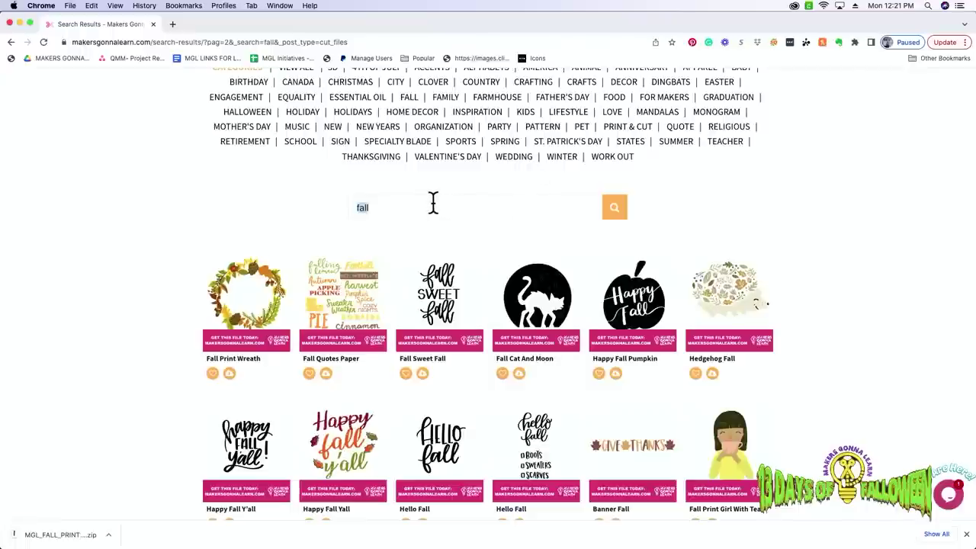
text(footbal)
key(Return)
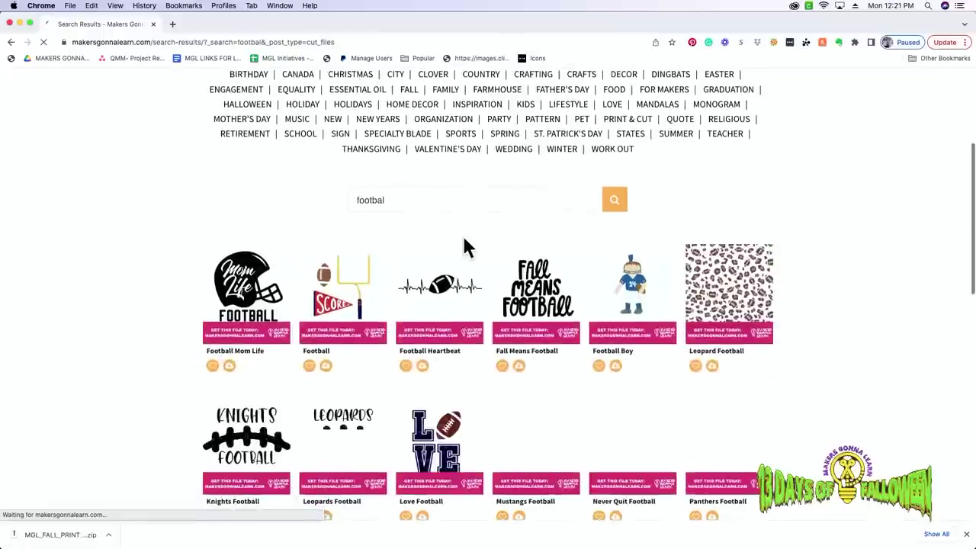
scroll(463, 237, down, 5)
scroll(466, 244, up, 2)
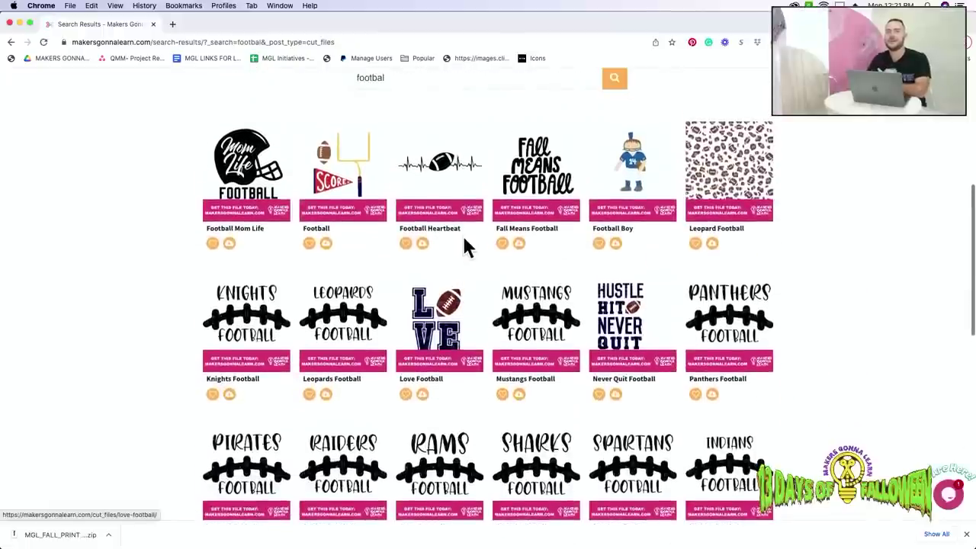
scroll(465, 248, down, 3)
scroll(465, 247, down, 6)
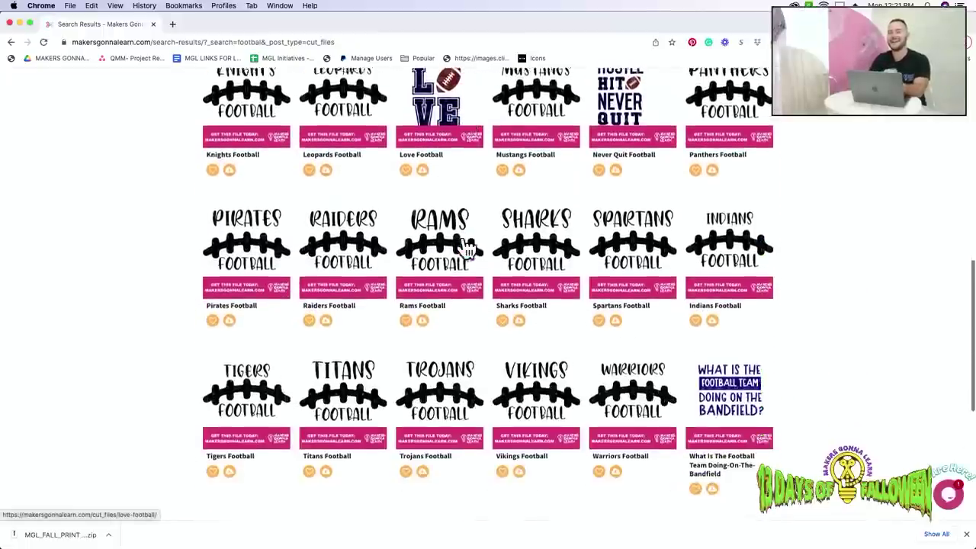
scroll(465, 248, up, 7)
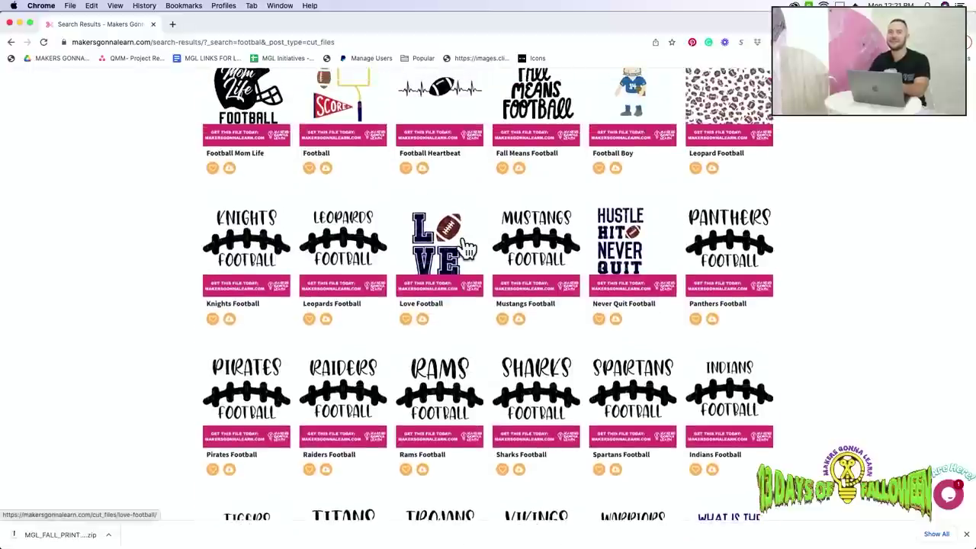
scroll(467, 246, up, 2)
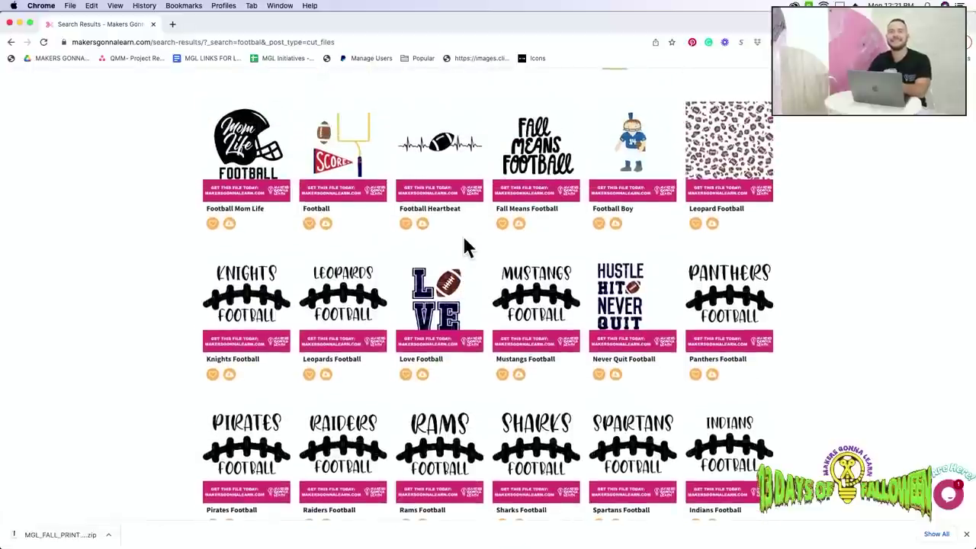
scroll(465, 246, up, 2)
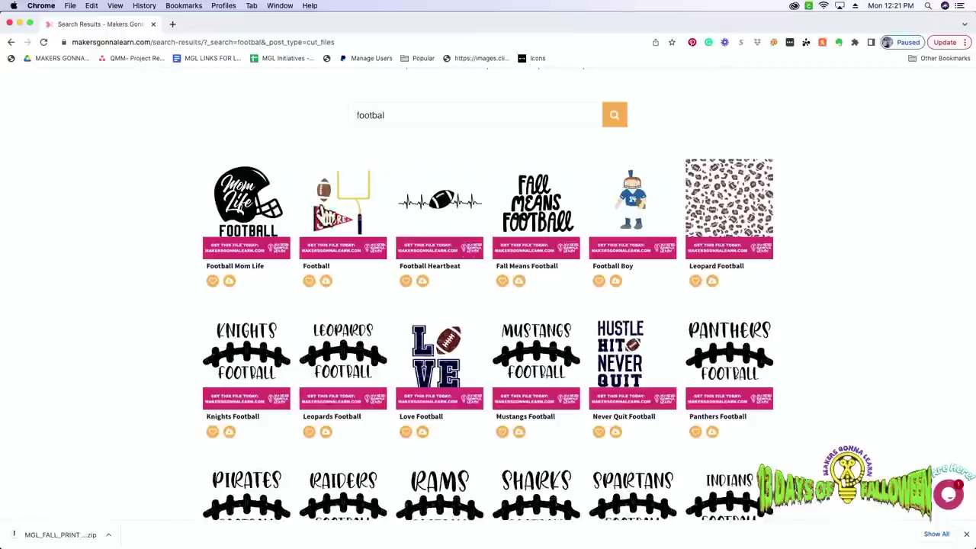
click(327, 280)
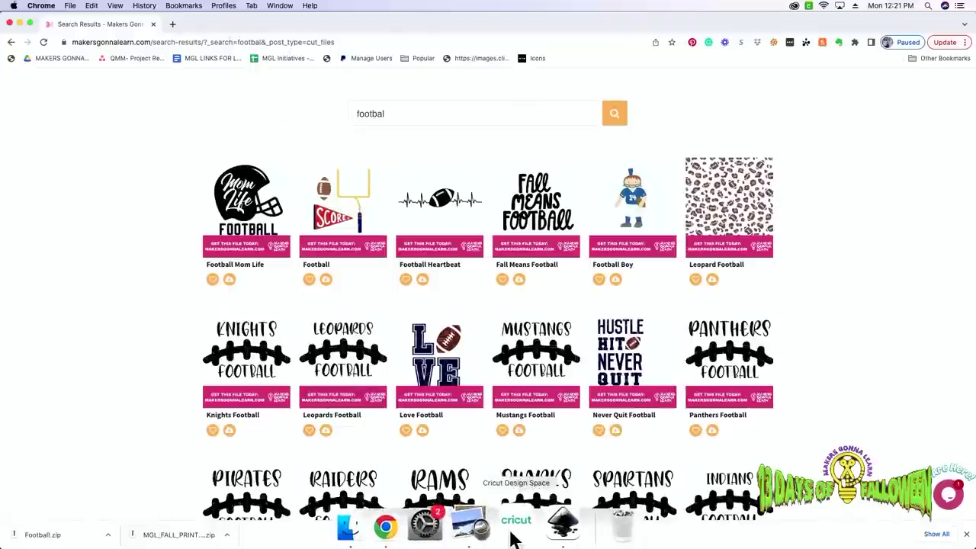
Switch to Cricut Design Space and set the canvas grid to Partial Grid in the settings.
click(515, 526)
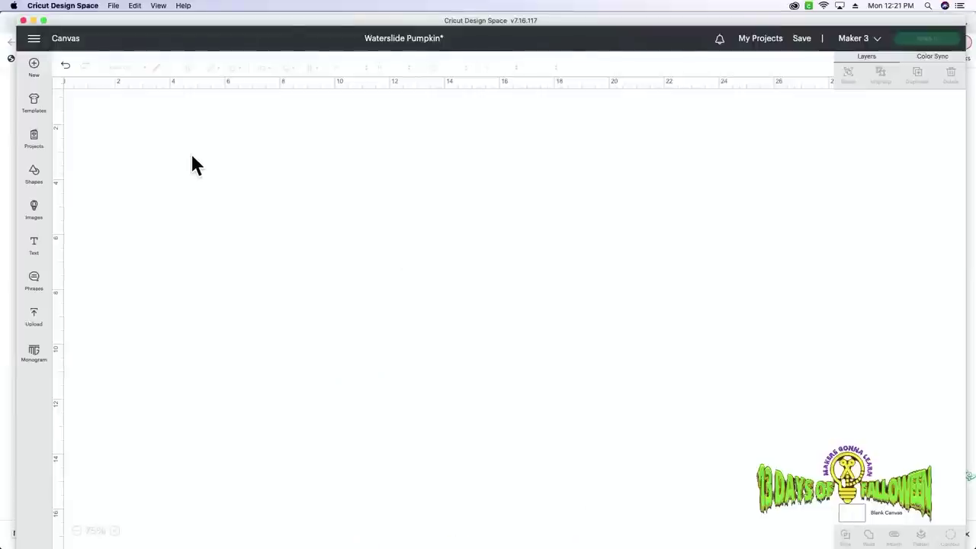
click(34, 41)
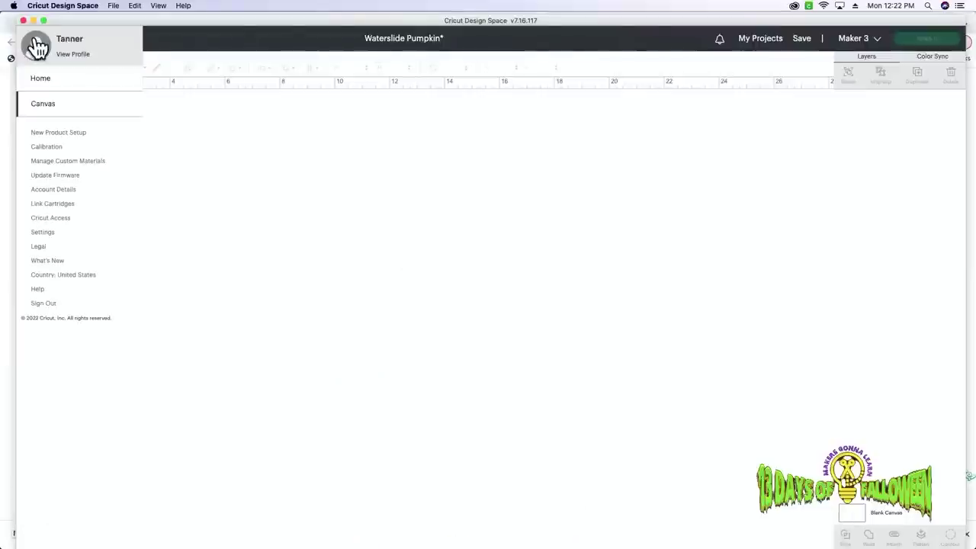
click(56, 234)
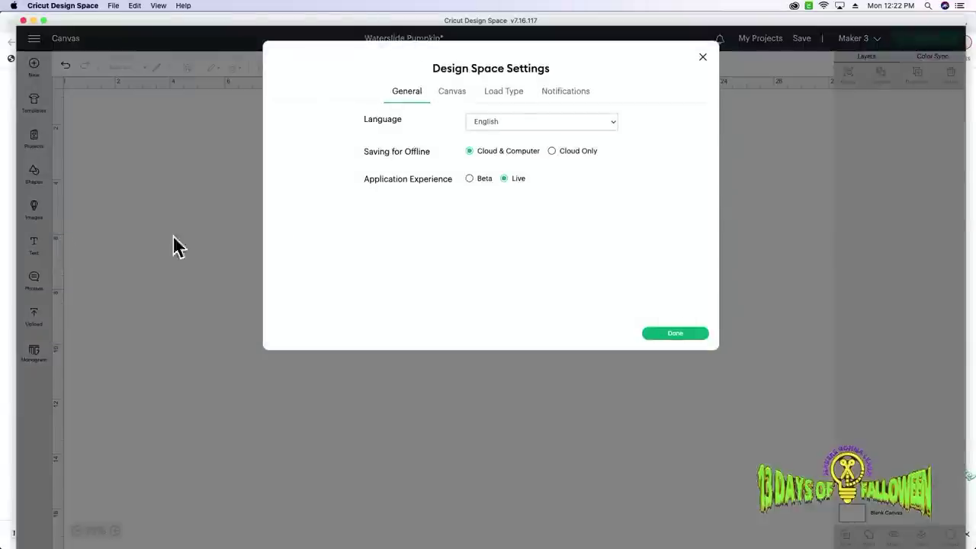
click(451, 92)
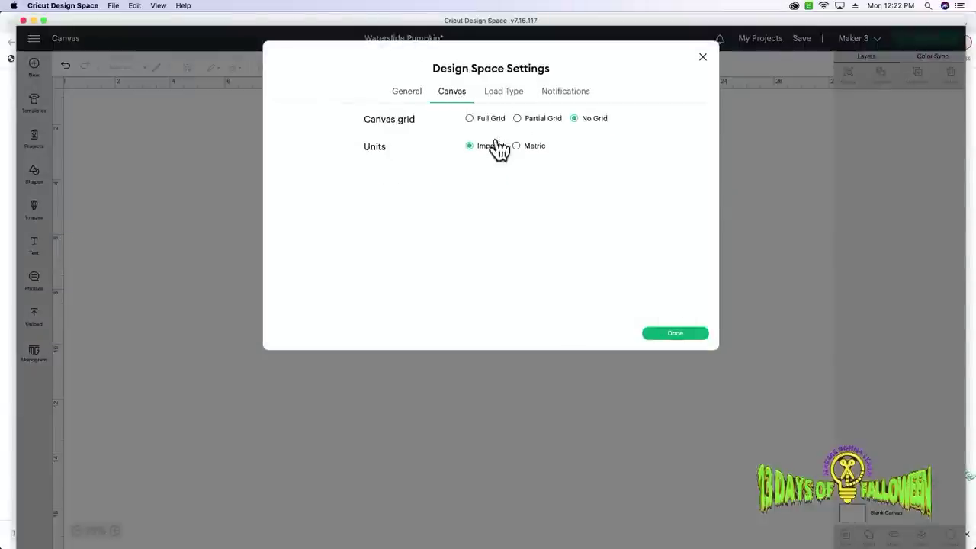
click(526, 120)
click(669, 336)
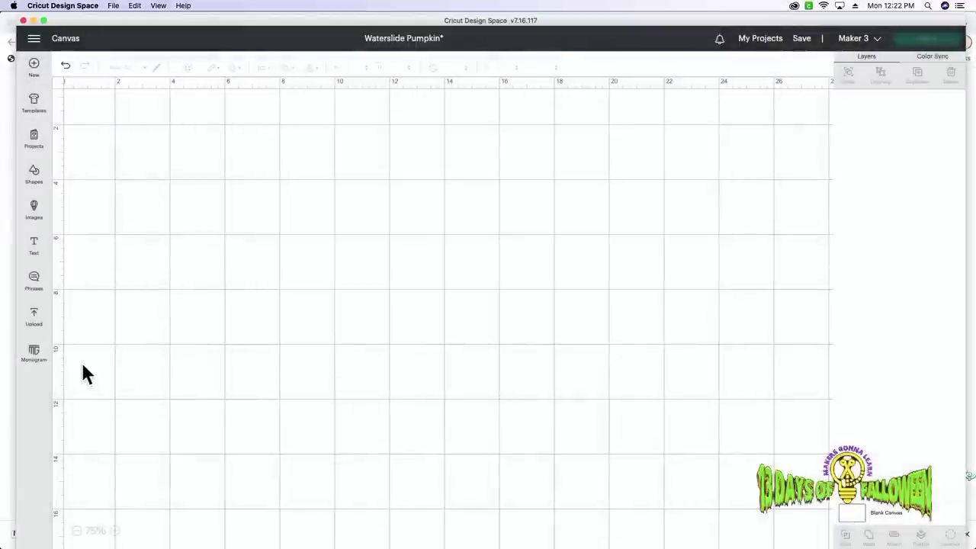
Show all previously uploaded images and search them for "fall".
click(35, 324)
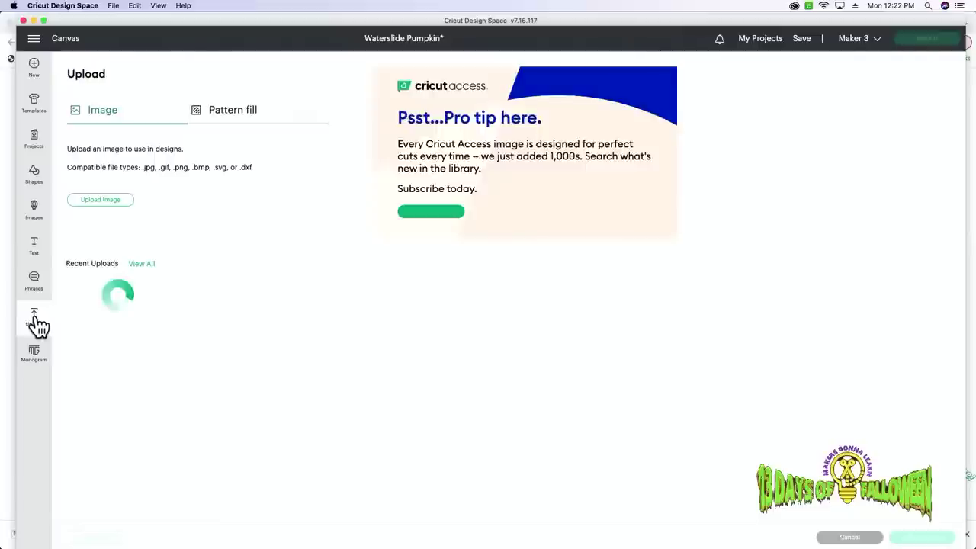
click(142, 262)
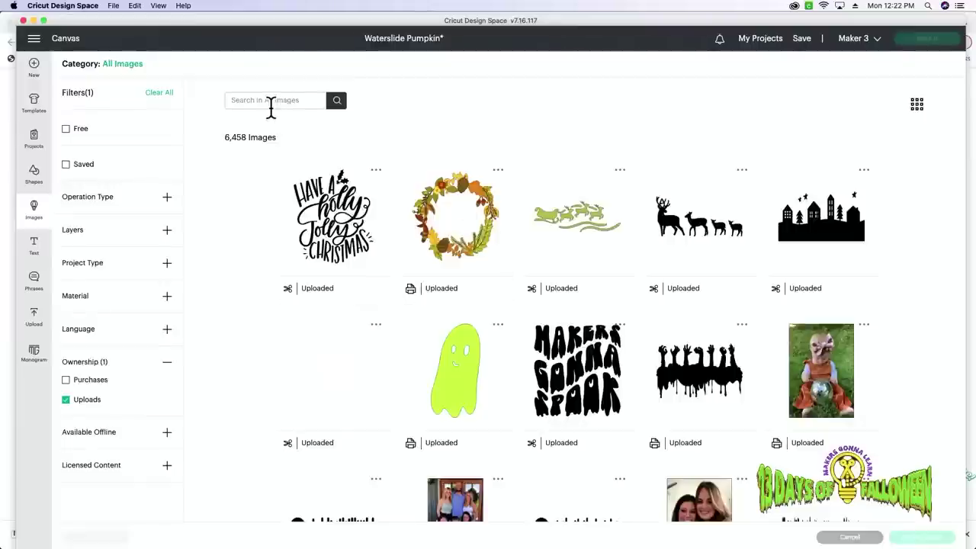
text(fall)
key(Return)
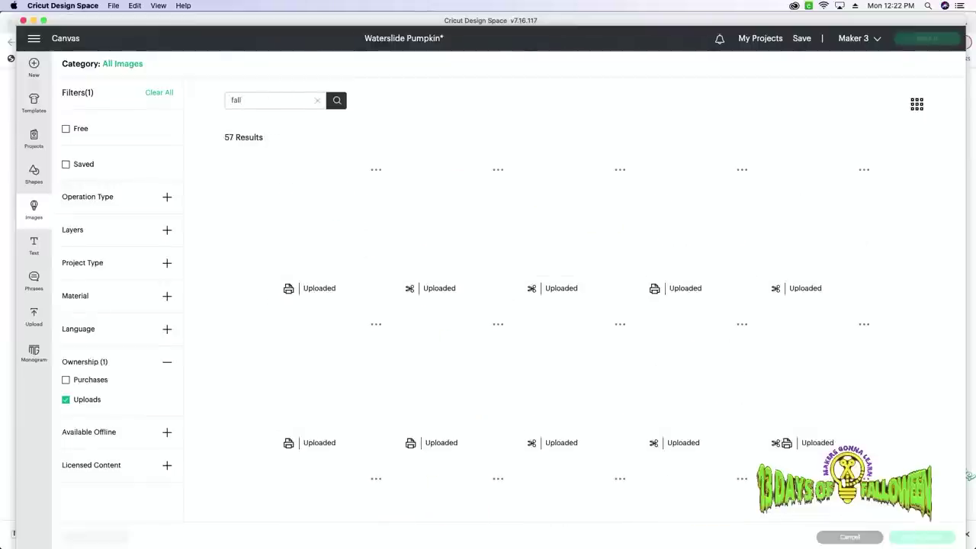
Find the uploaded print-then-cut fall wreath among the results and add it to the canvas.
scroll(383, 193, down, 15)
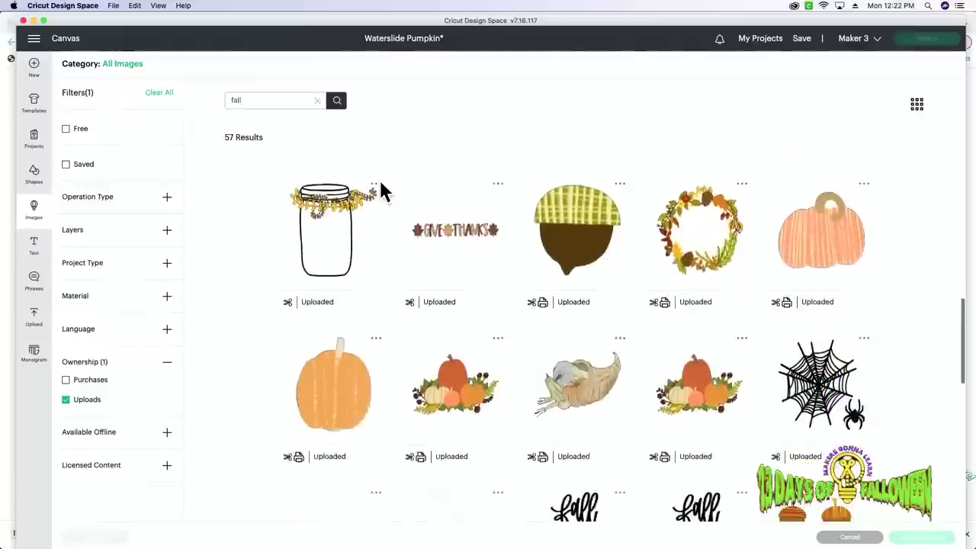
scroll(383, 193, down, 10)
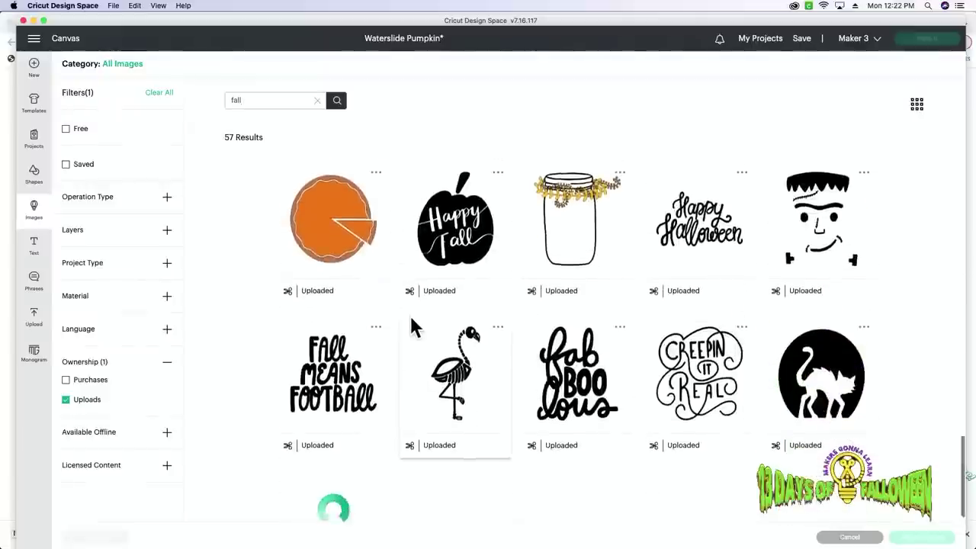
scroll(412, 326, up, 5)
scroll(412, 327, up, 3)
scroll(415, 328, down, 3)
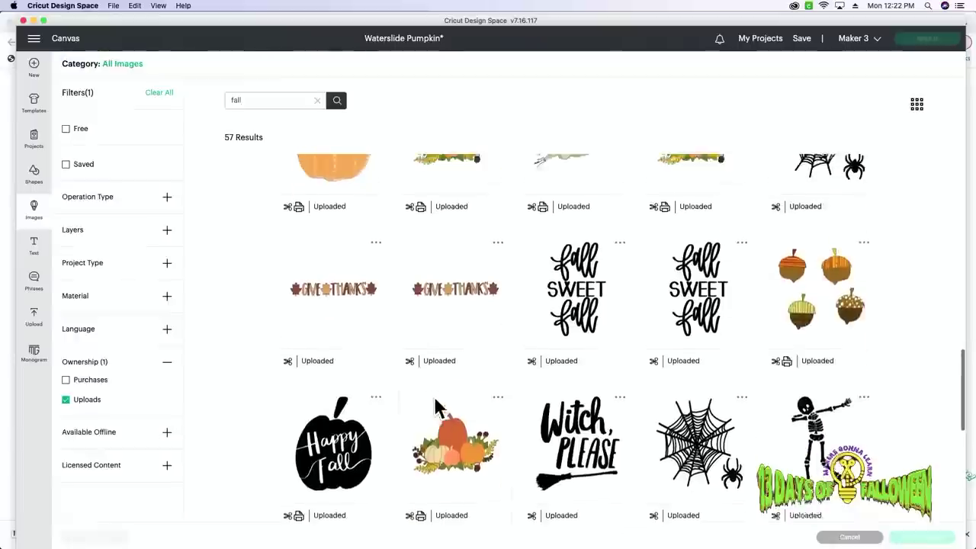
scroll(436, 407, up, 3)
scroll(436, 408, down, 1)
click(696, 169)
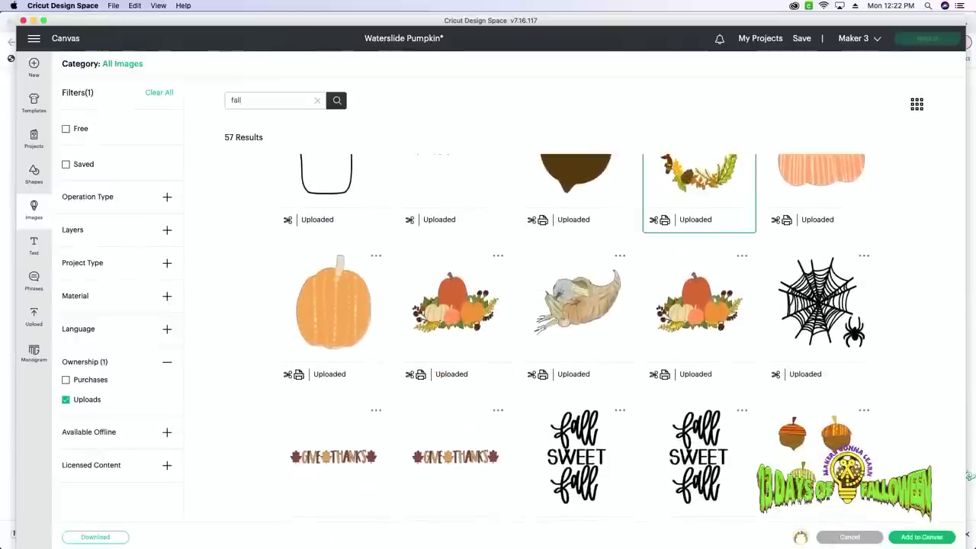
click(922, 537)
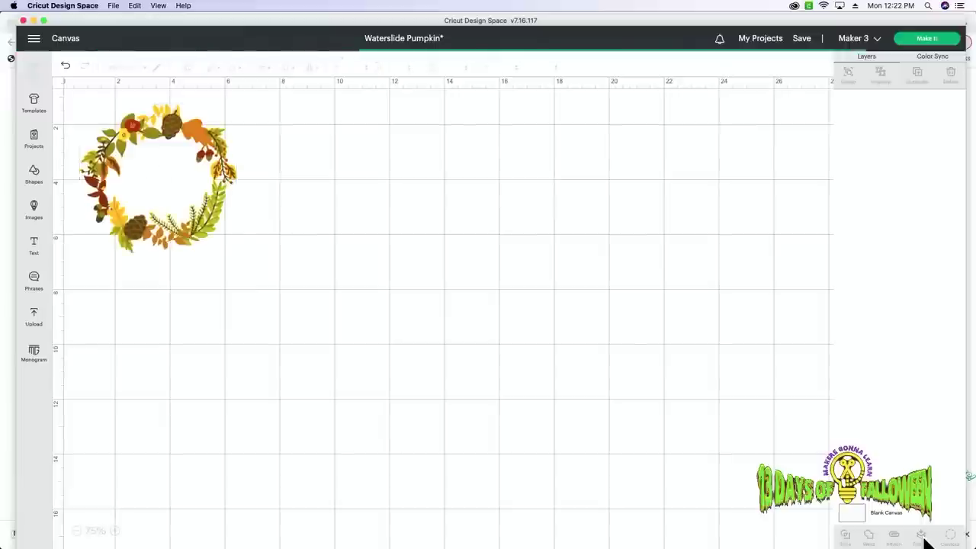
Move the wreath toward the middle of the canvas and enlarge it proportionally to about 12.2 by 11.6 inches.
drag(207, 193, 329, 233)
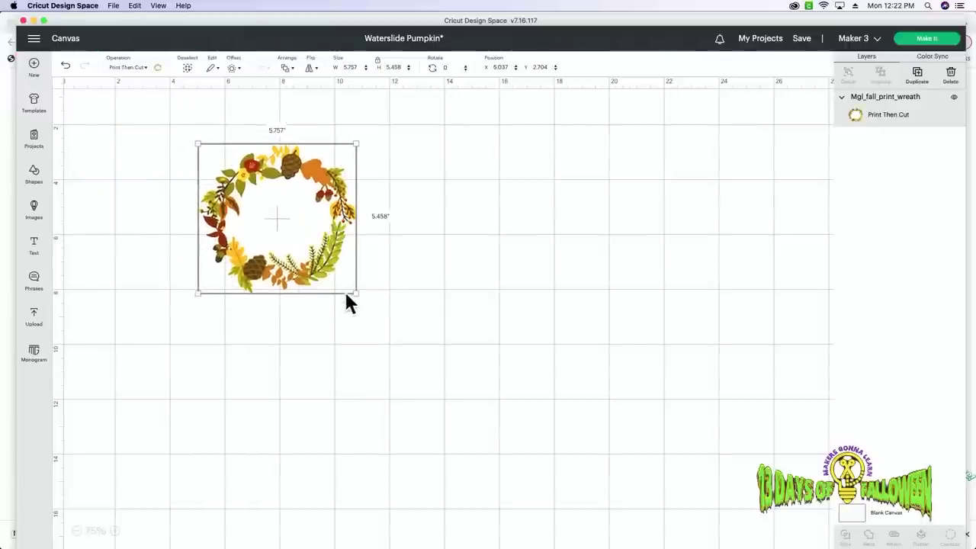
drag(354, 293, 534, 462)
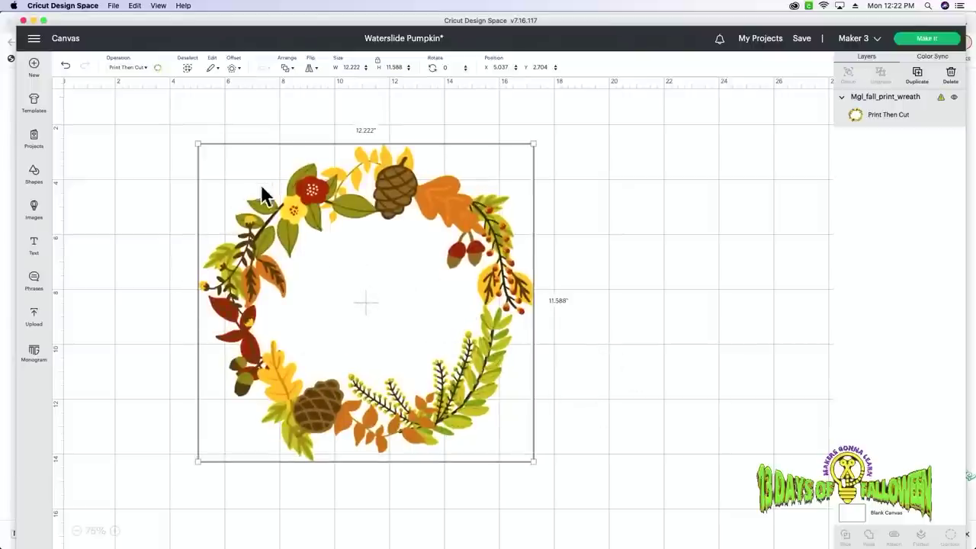
scroll(276, 283, left, 1)
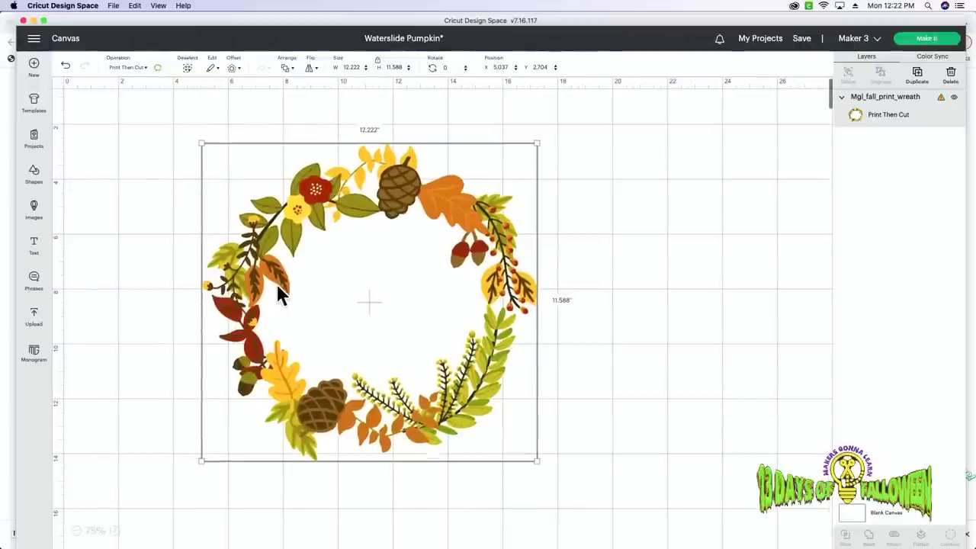
Move the wreath toward the canvas's upper-left corner and shrink it proportionally to about 11.9 by 11.3 inches.
click(362, 243)
click(412, 317)
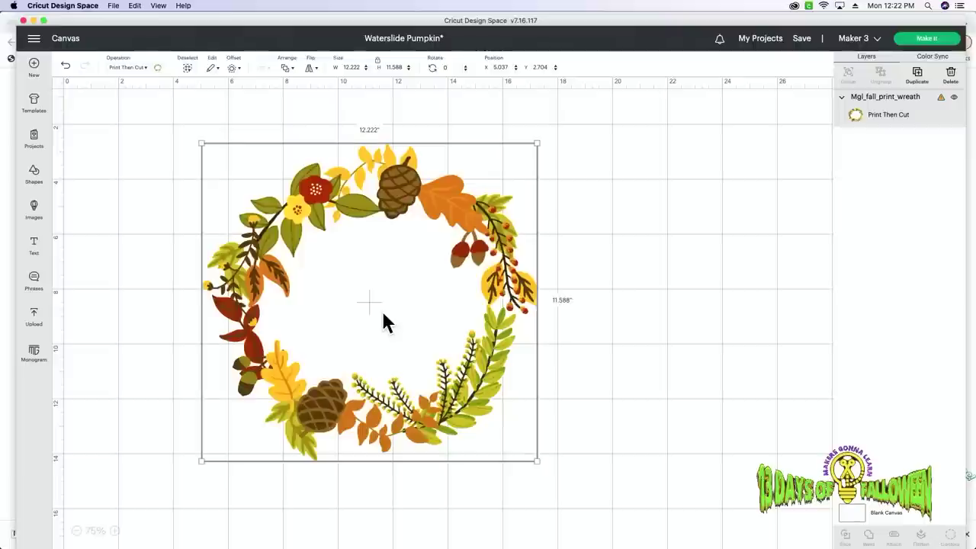
drag(384, 315, 288, 270)
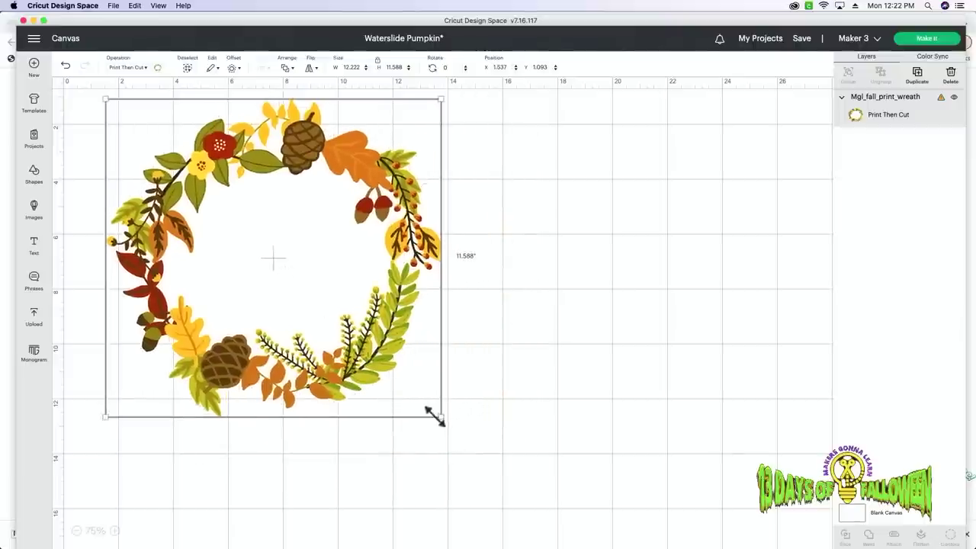
drag(441, 417, 432, 408)
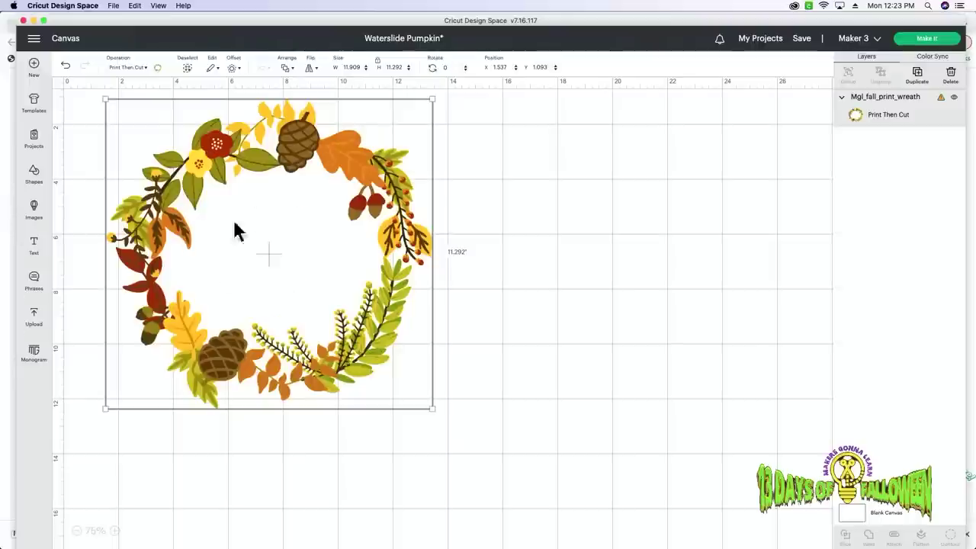
Start a new image upload and try to load MGL_FALL_PRINT_WREATH.png.zip from the Downloads folder.
click(37, 328)
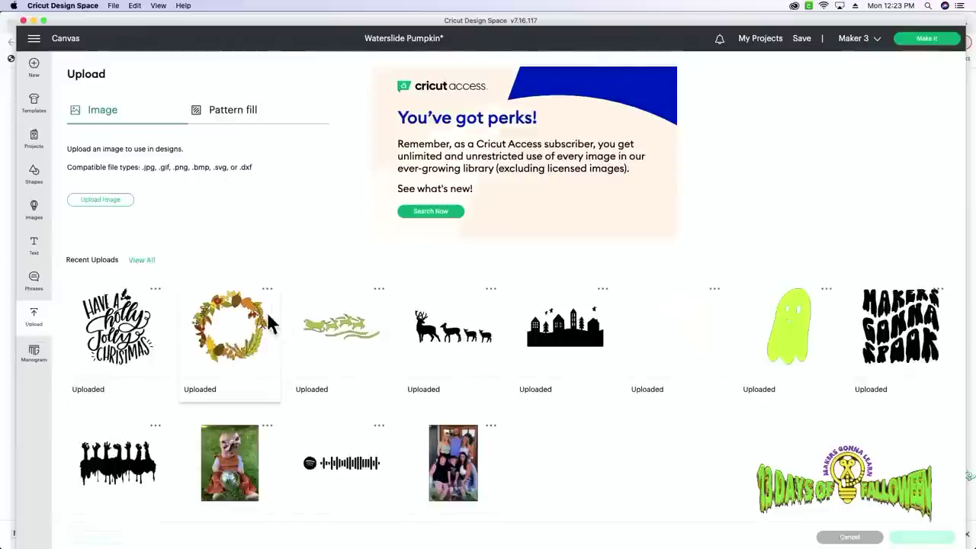
click(101, 201)
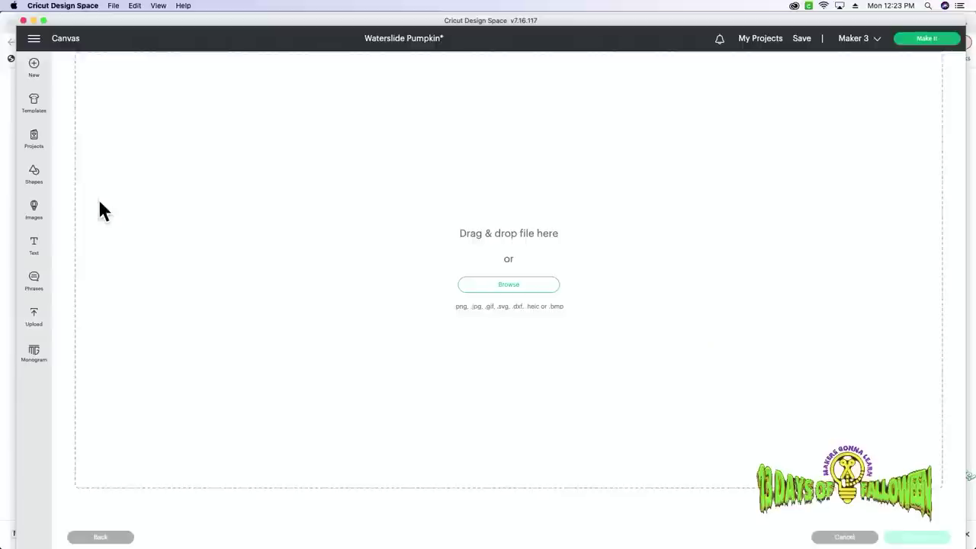
click(498, 287)
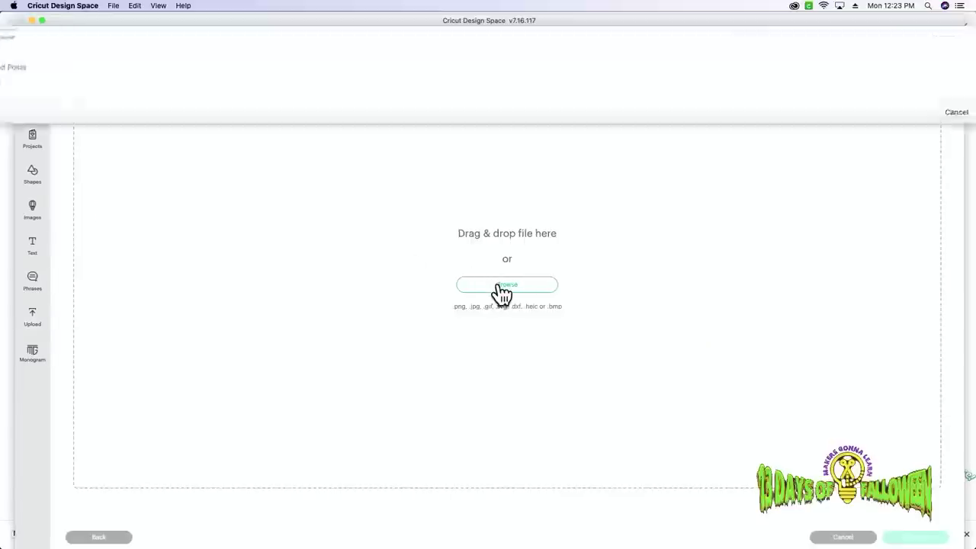
click(42, 121)
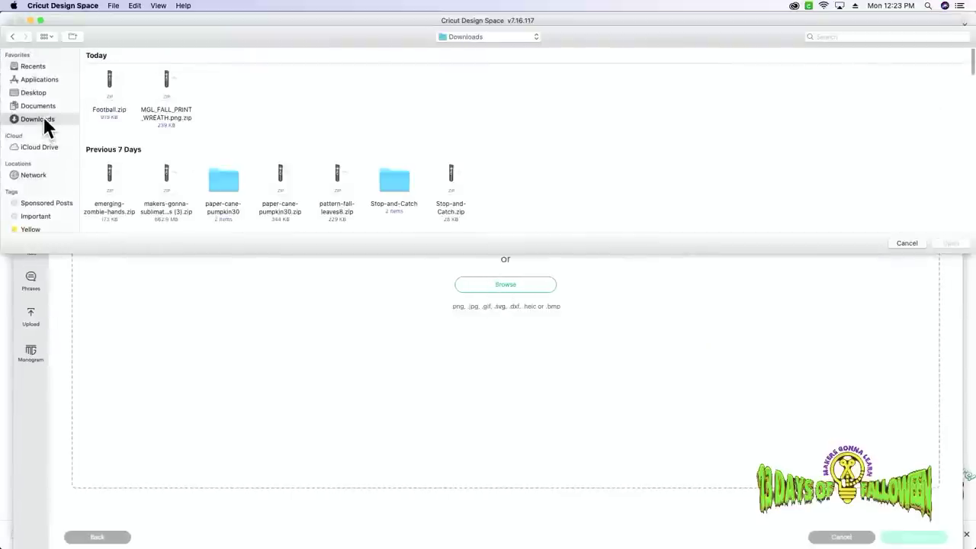
double_click(162, 97)
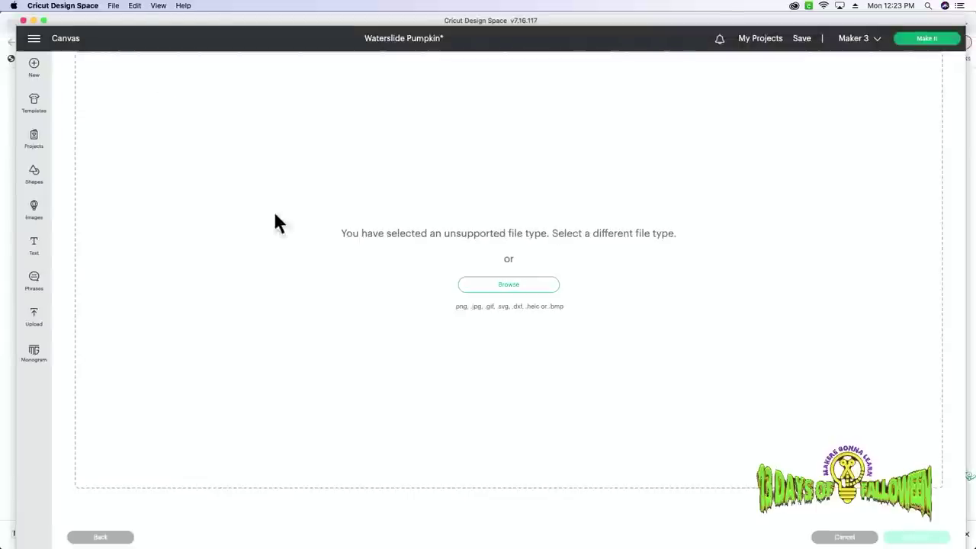
Switch to Chrome, extract the downloaded fall wreath and Football zip archives, and close the Finder window.
click(521, 286)
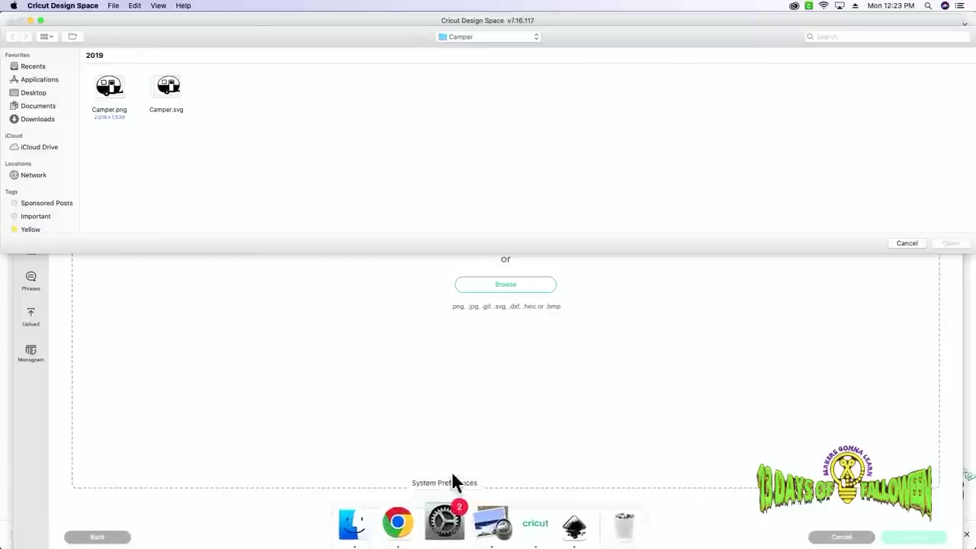
click(413, 532)
click(191, 539)
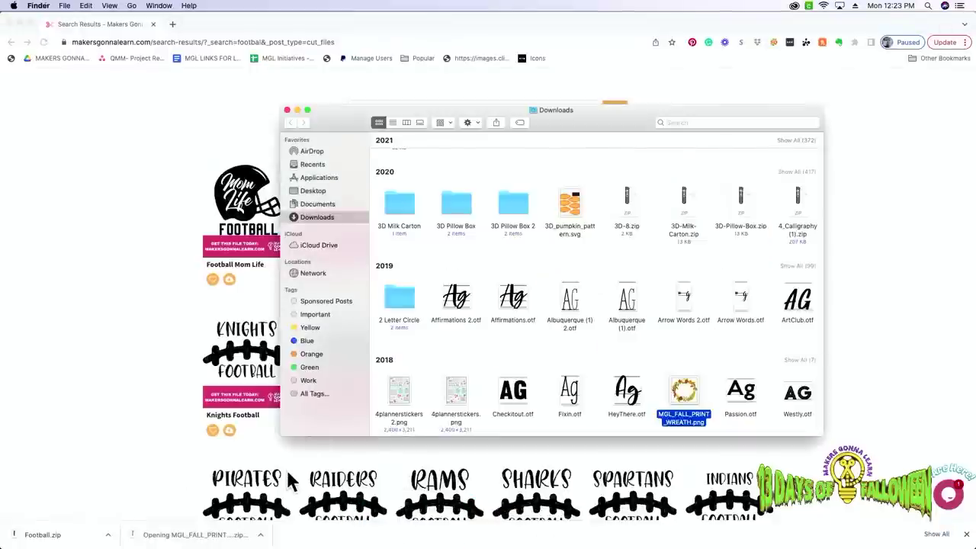
click(60, 540)
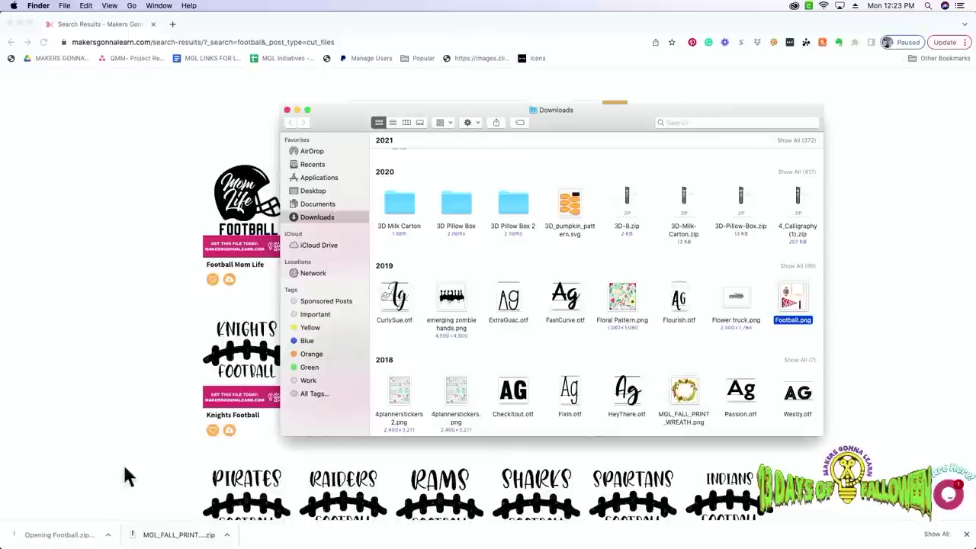
click(288, 110)
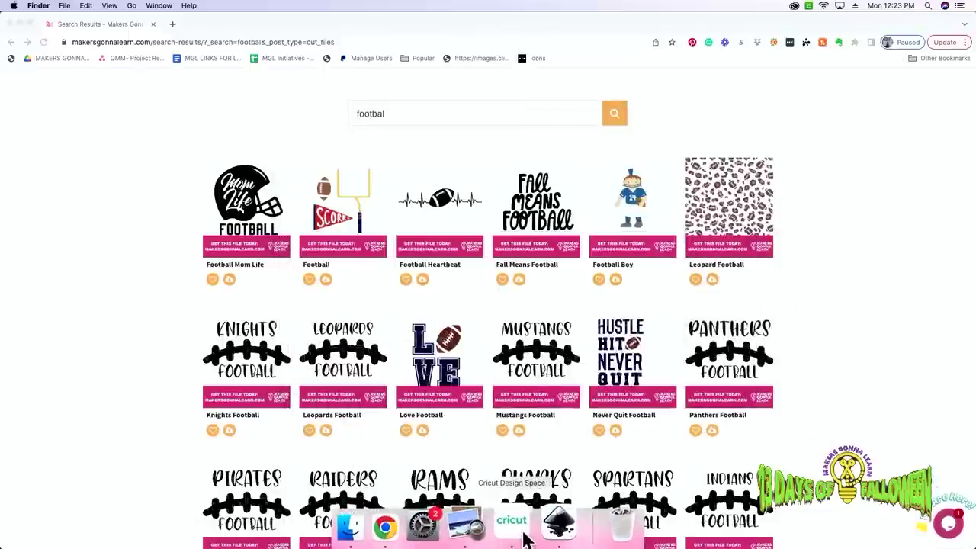
Return to Cricut Design Space and try again to upload the zipped fall wreath from the Downloads folder.
click(510, 527)
click(46, 119)
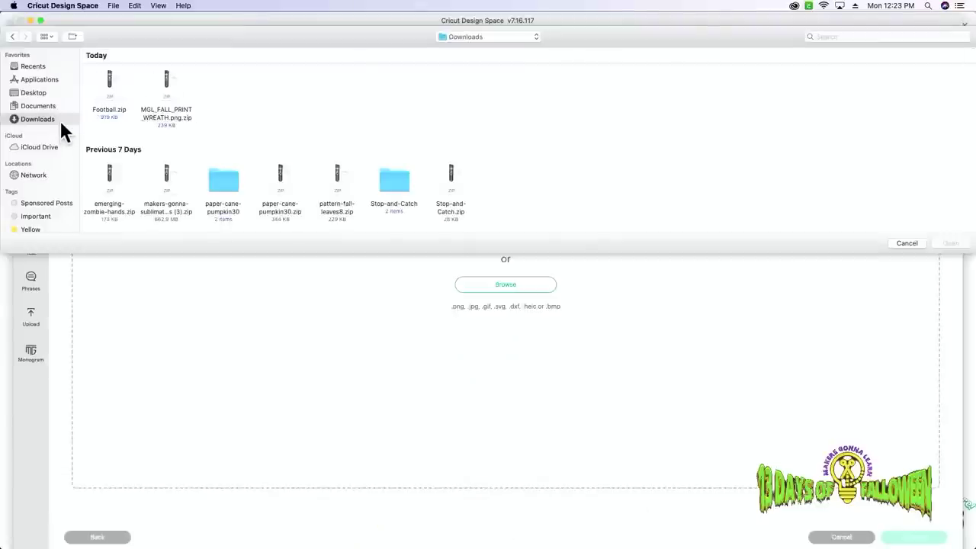
double_click(170, 91)
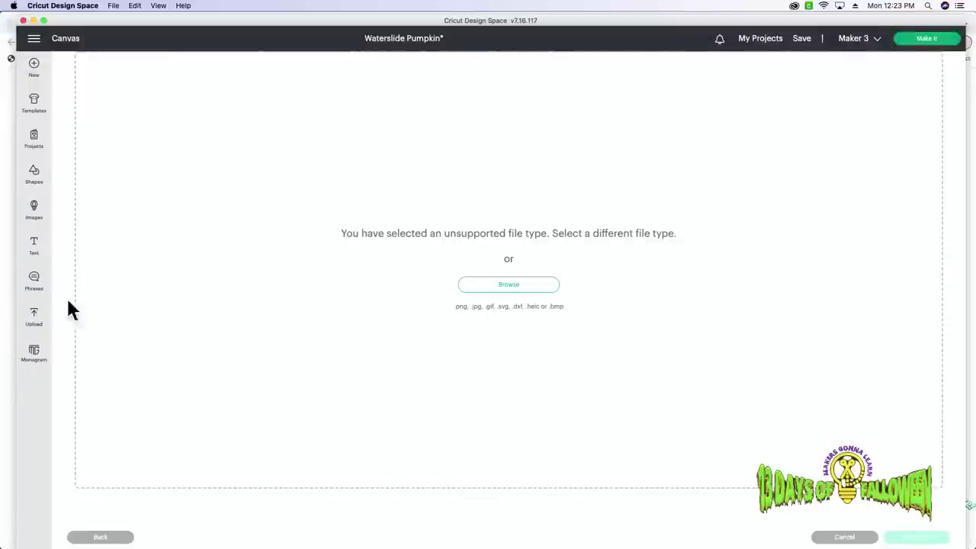
click(510, 287)
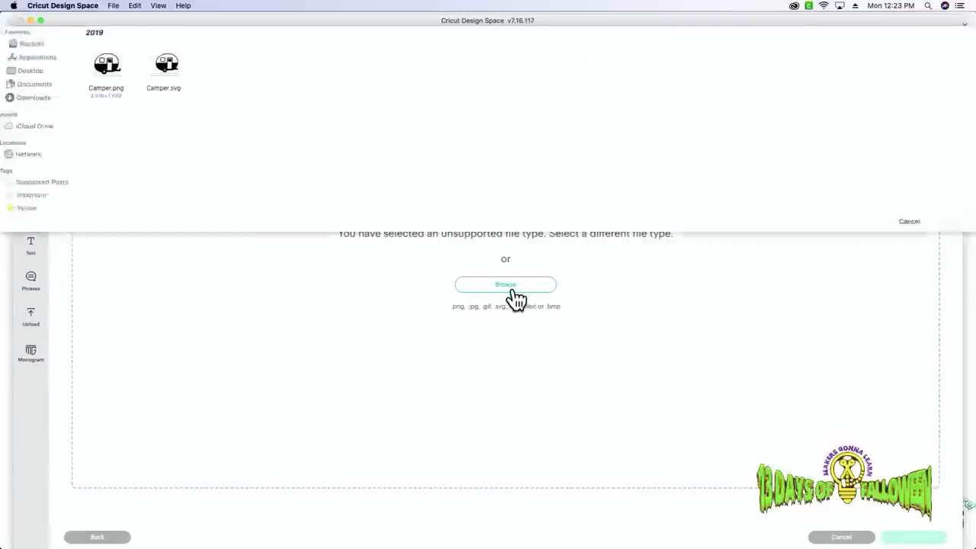
click(50, 119)
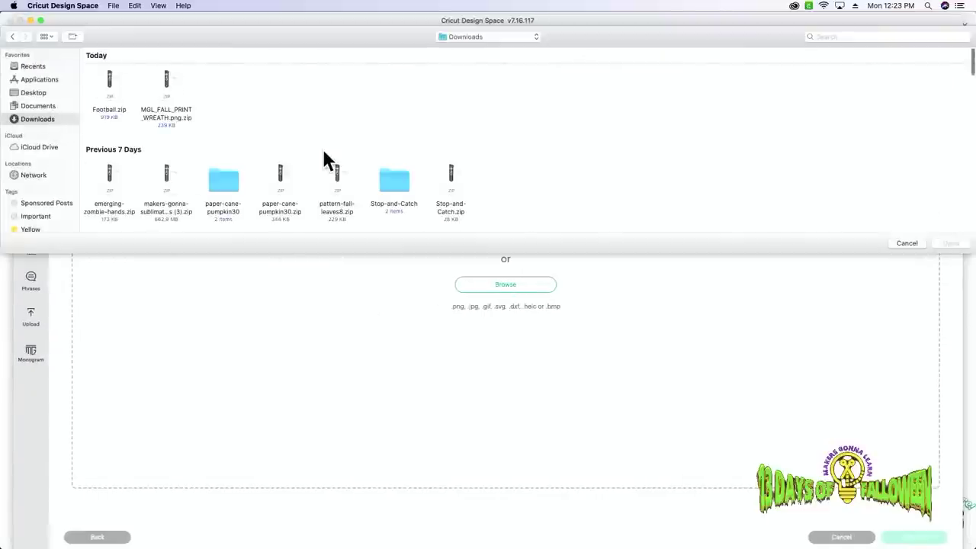
scroll(324, 160, down, 5)
scroll(325, 154, up, 5)
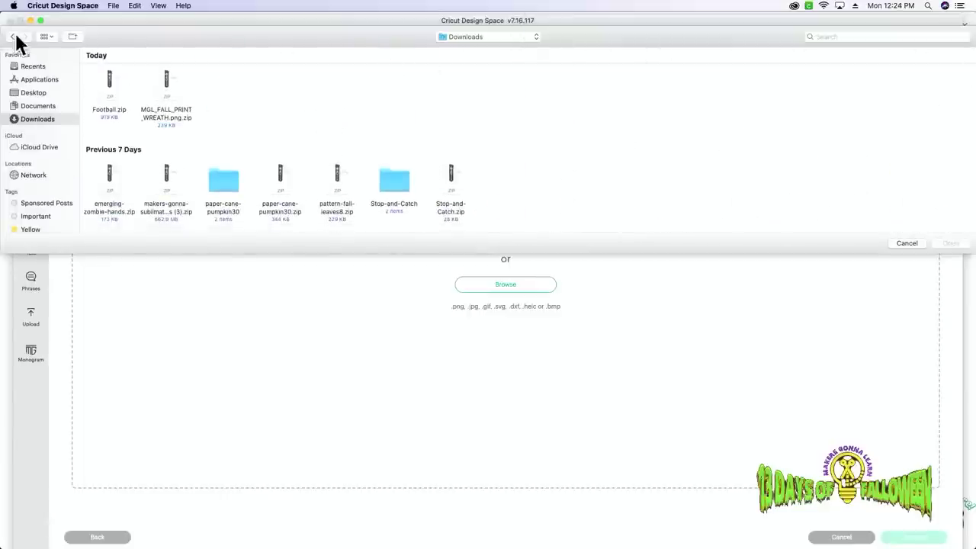
click(906, 244)
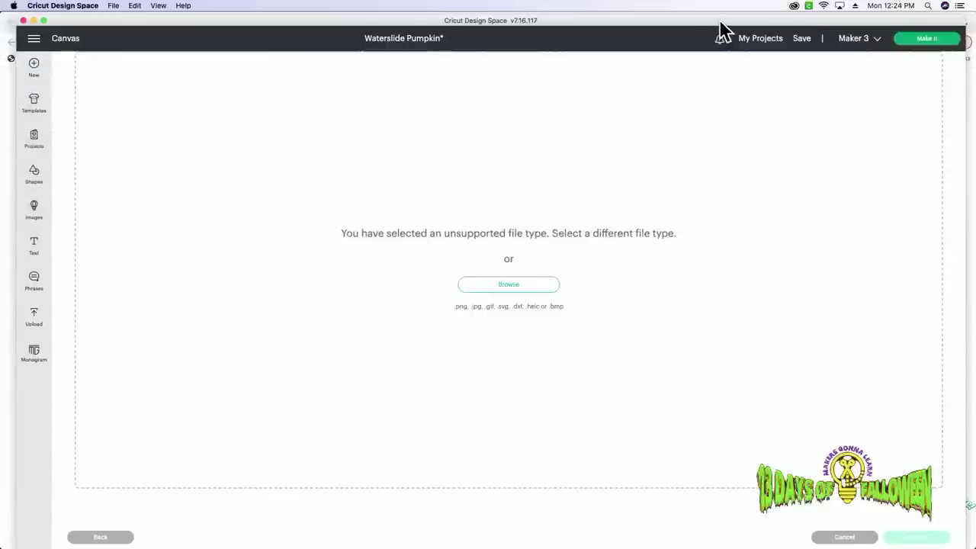
Shift the Cricut Design Space upload window aside to make room for Finder, and close the Stop-and-Catch folder window.
click(914, 179)
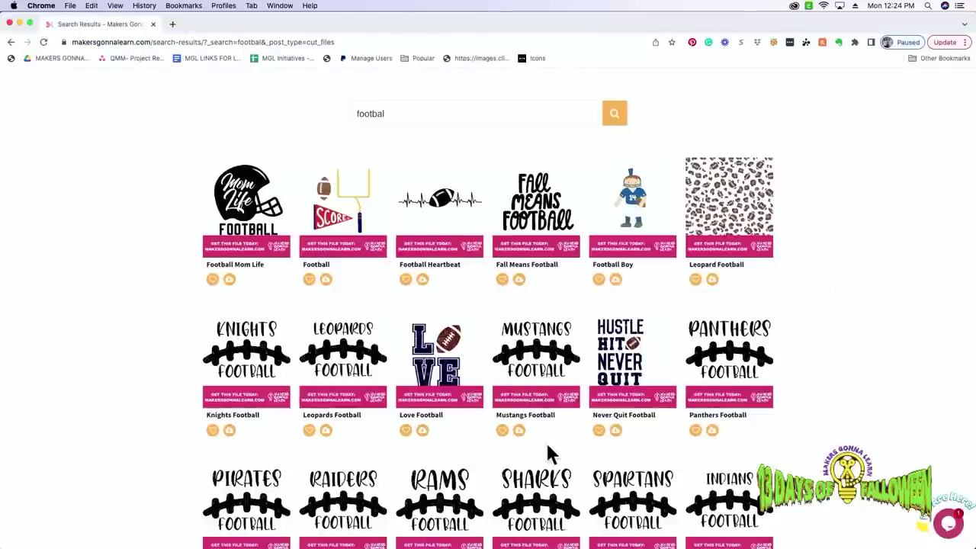
mouse_move(374, 533)
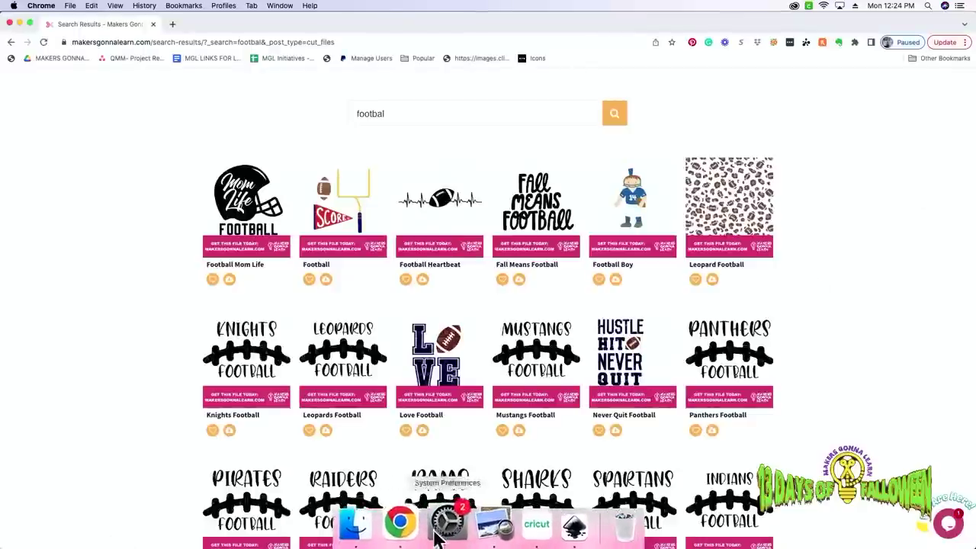
click(375, 532)
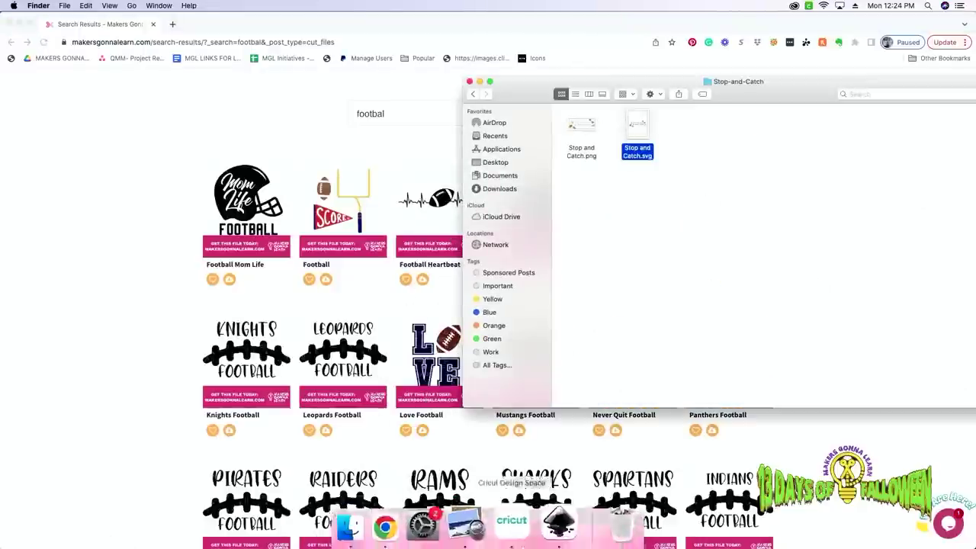
click(527, 538)
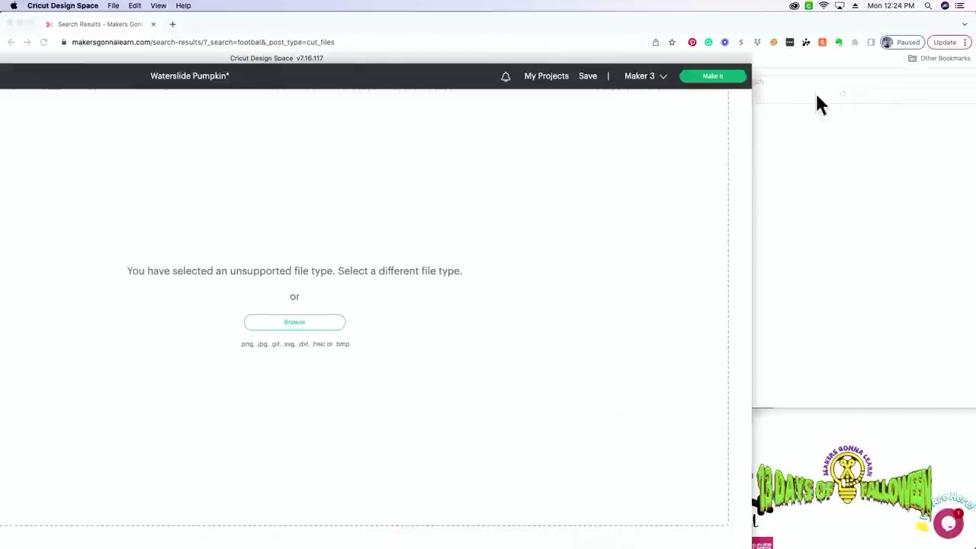
click(842, 78)
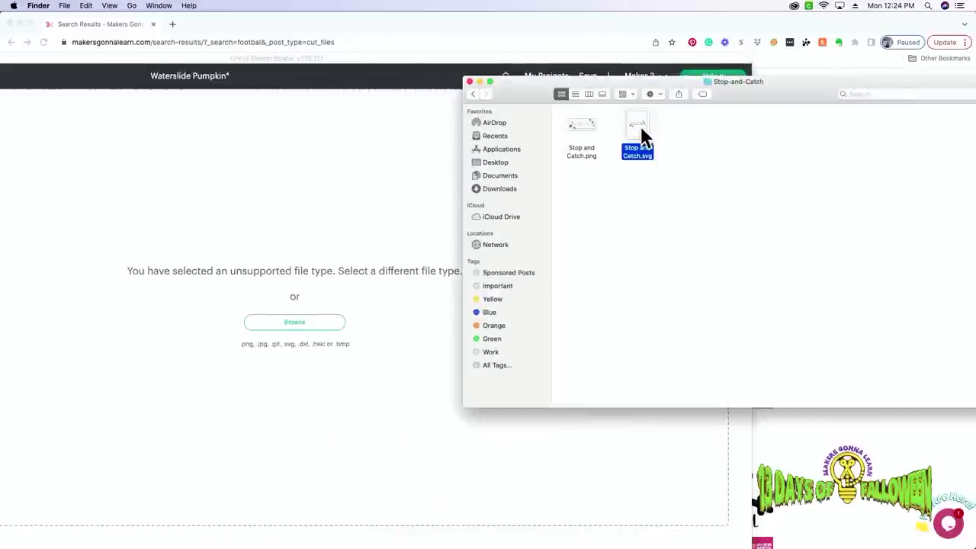
click(471, 81)
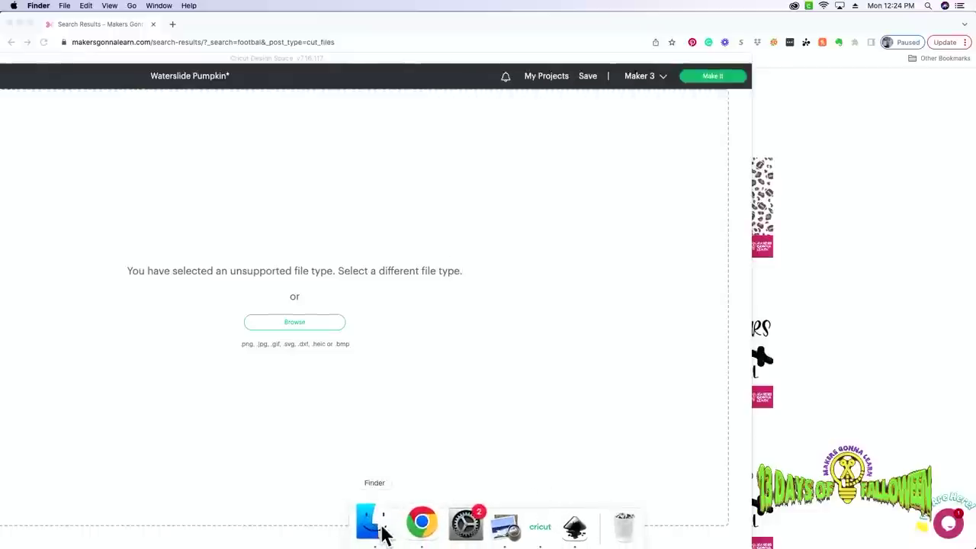
Show the Downloads folder in Finder and extract MGL_FALL_PRINT_WREATH.png.zip from today's files.
click(385, 534)
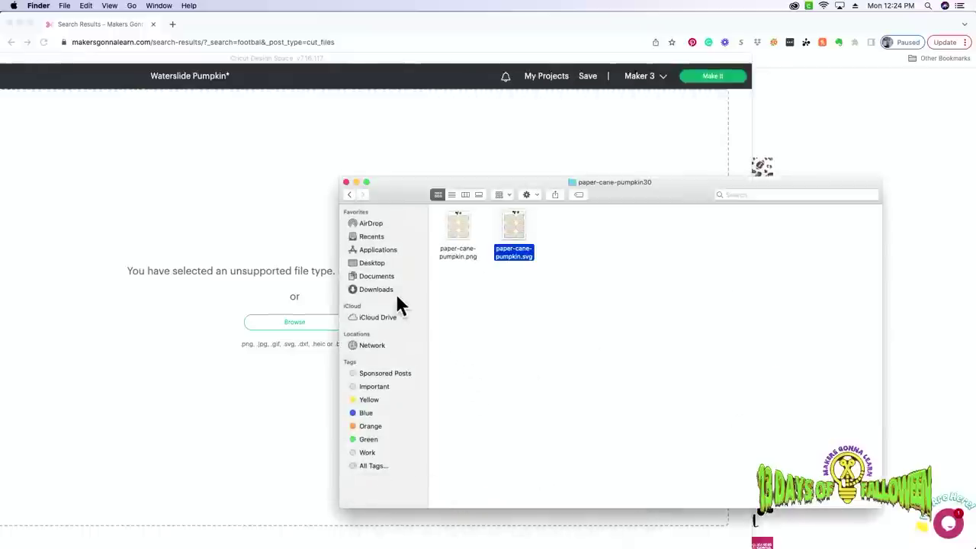
click(391, 287)
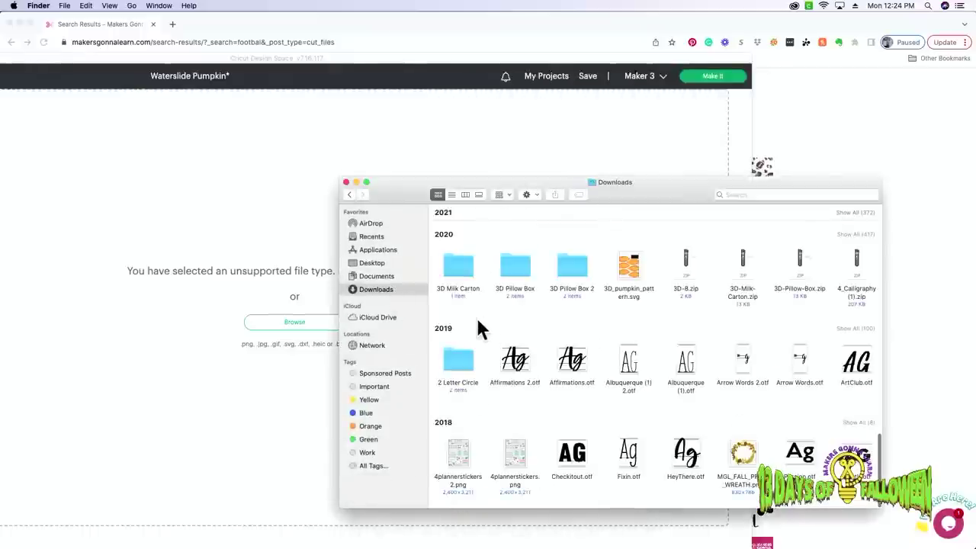
scroll(479, 327, up, 15)
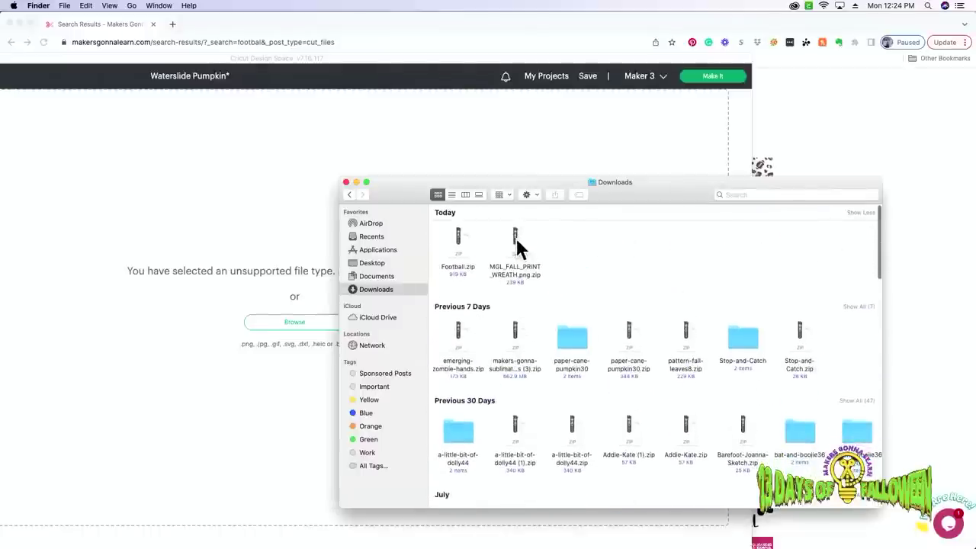
double_click(516, 238)
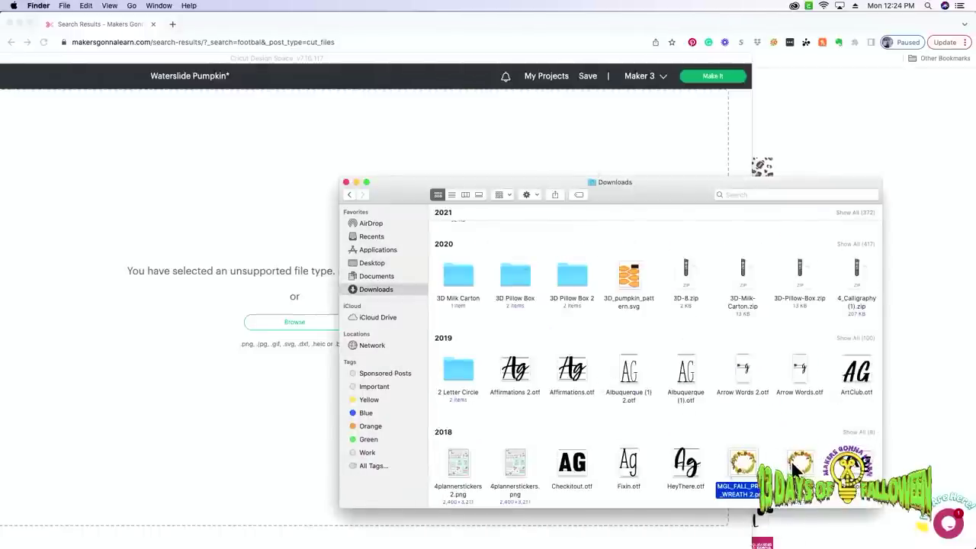
Upload the extracted MGL_FALL_PRINT_WREATH 2.png to Cricut Design Space and set its image type to Complex.
drag(744, 465, 381, 148)
click(357, 183)
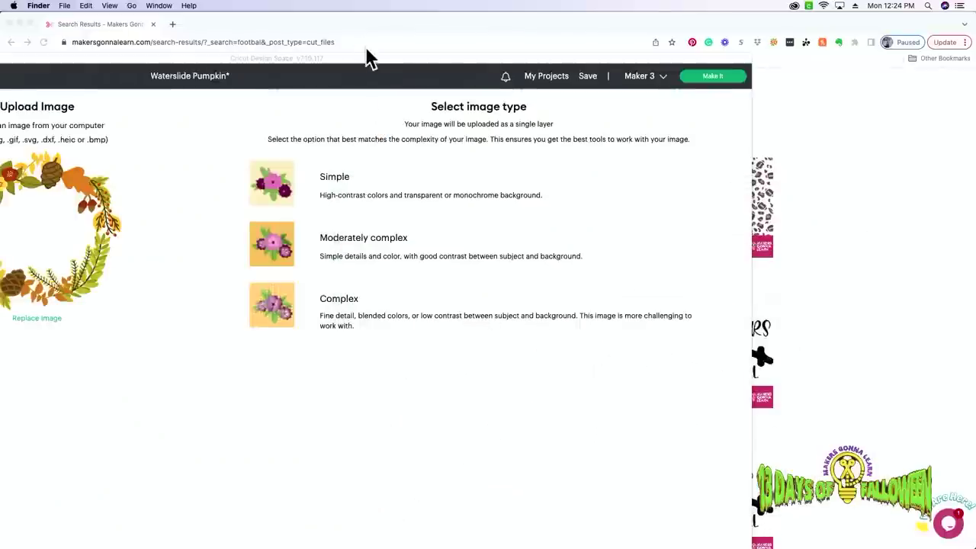
double_click(366, 57)
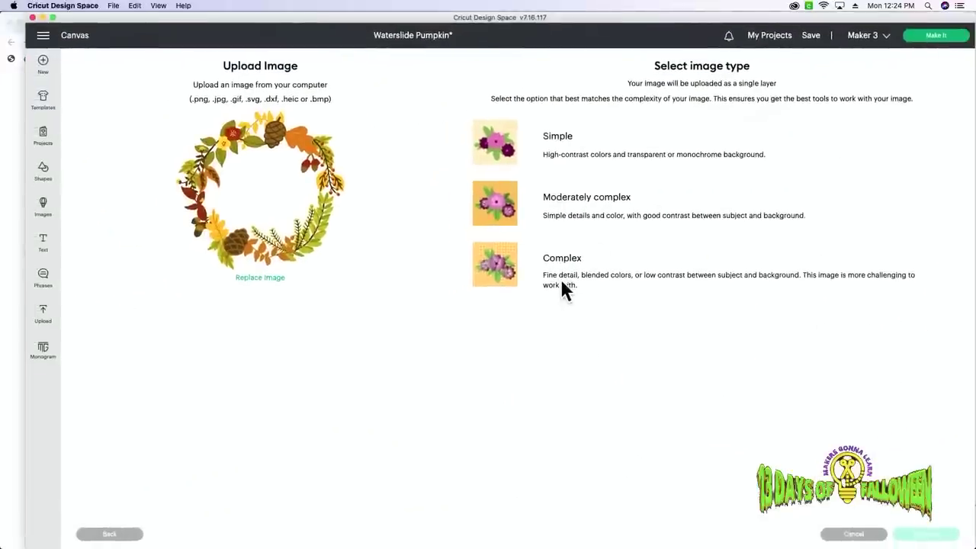
click(562, 282)
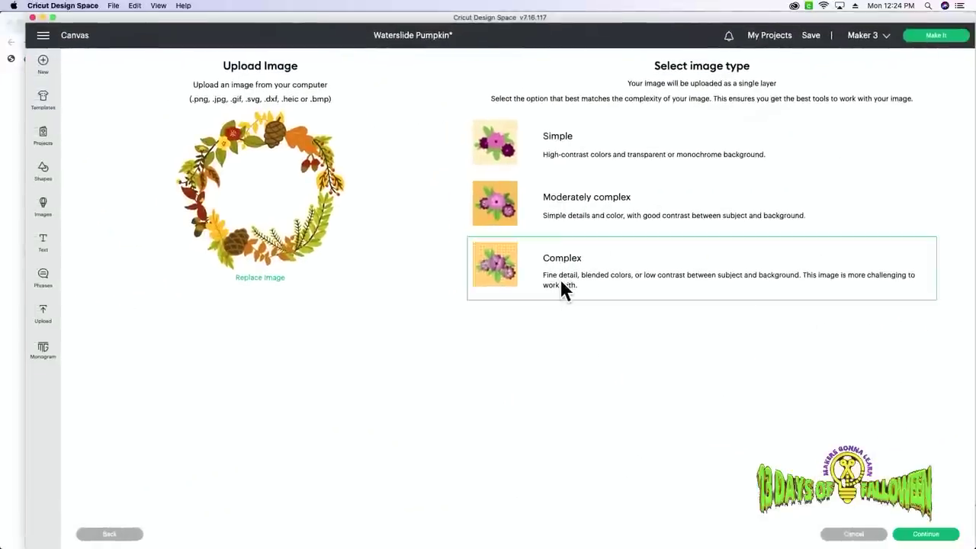
click(926, 536)
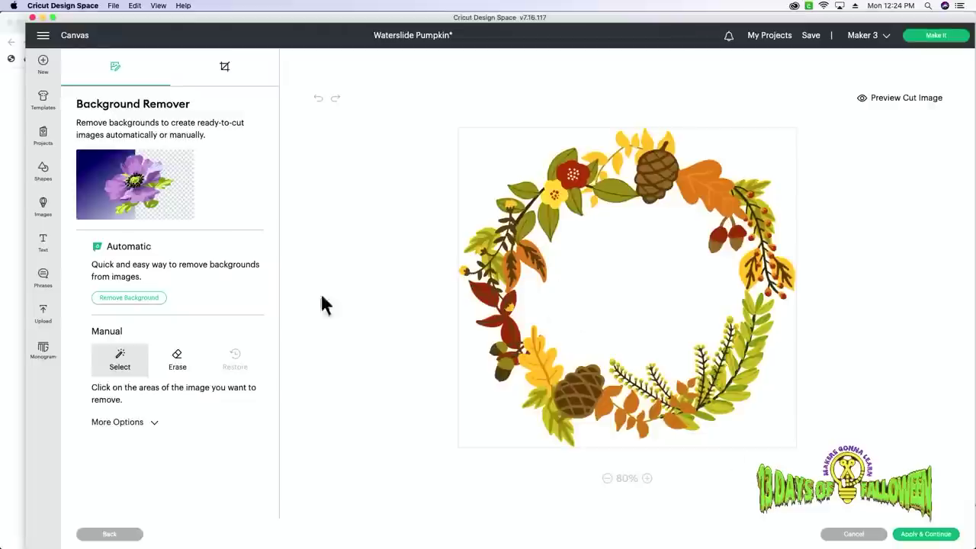
Try the automatic background removal on the uploaded wreath, and undo it.
click(138, 305)
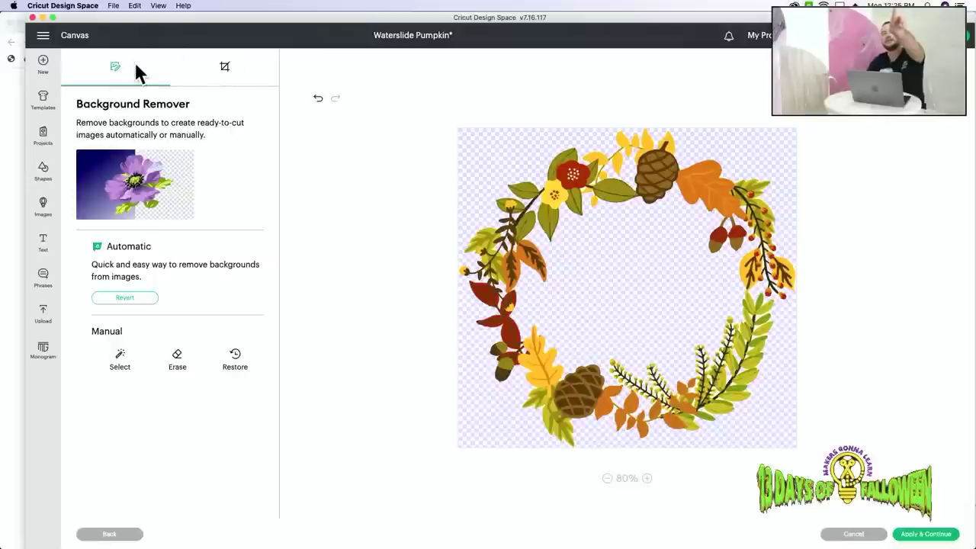
click(319, 99)
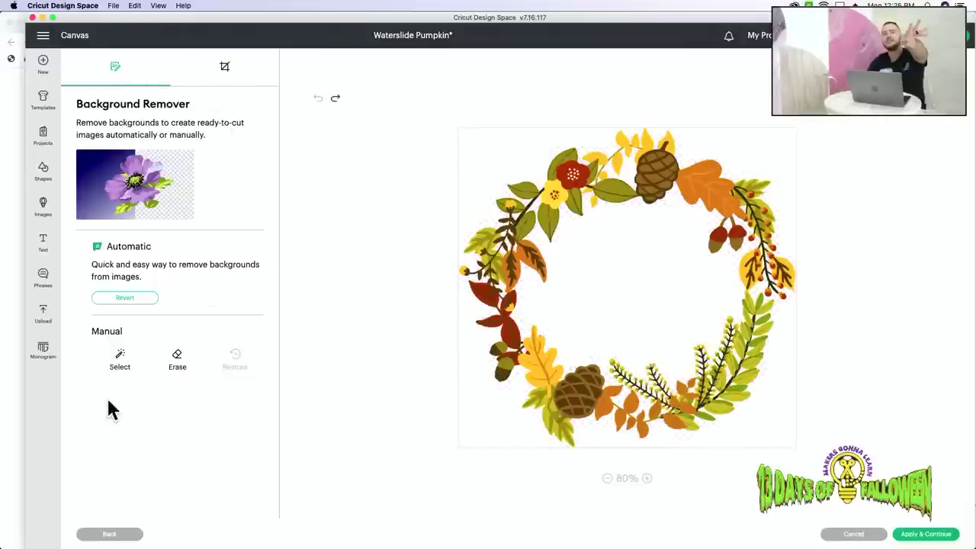
Manually remove the white background inside the wreath and all around its outside with the Select tool.
click(121, 365)
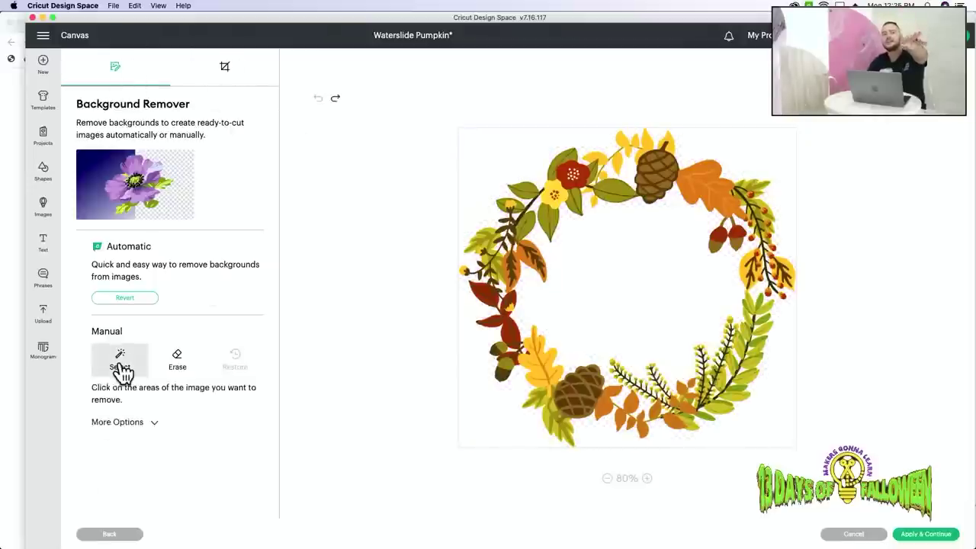
click(618, 306)
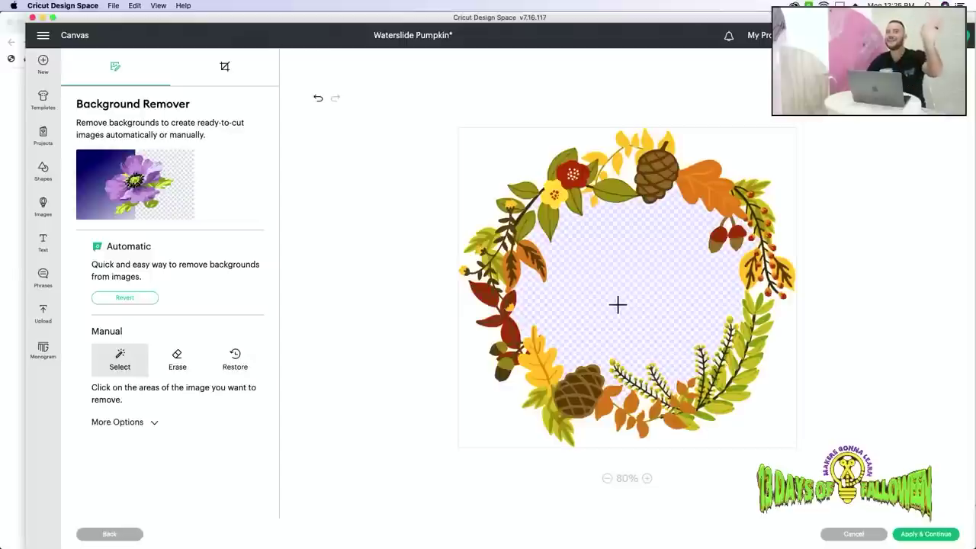
click(494, 171)
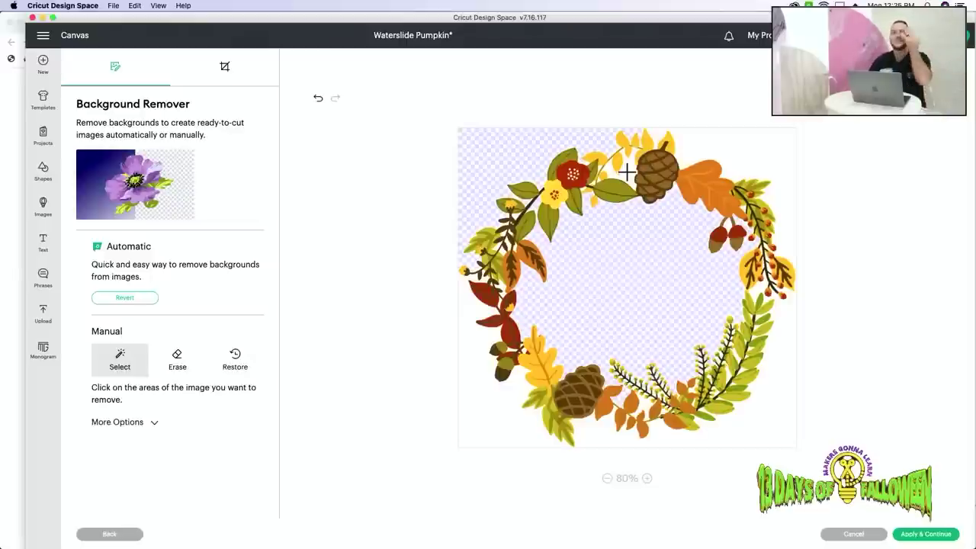
click(733, 151)
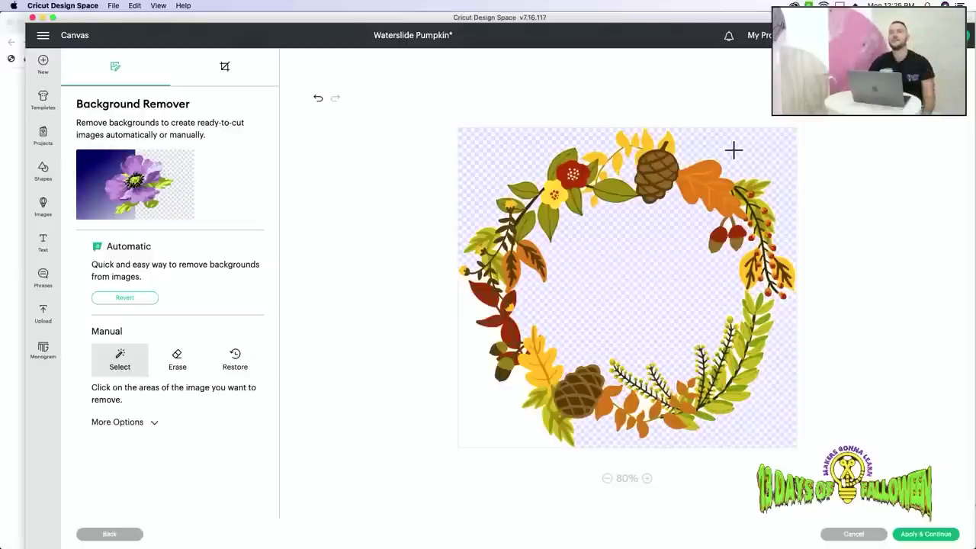
click(506, 412)
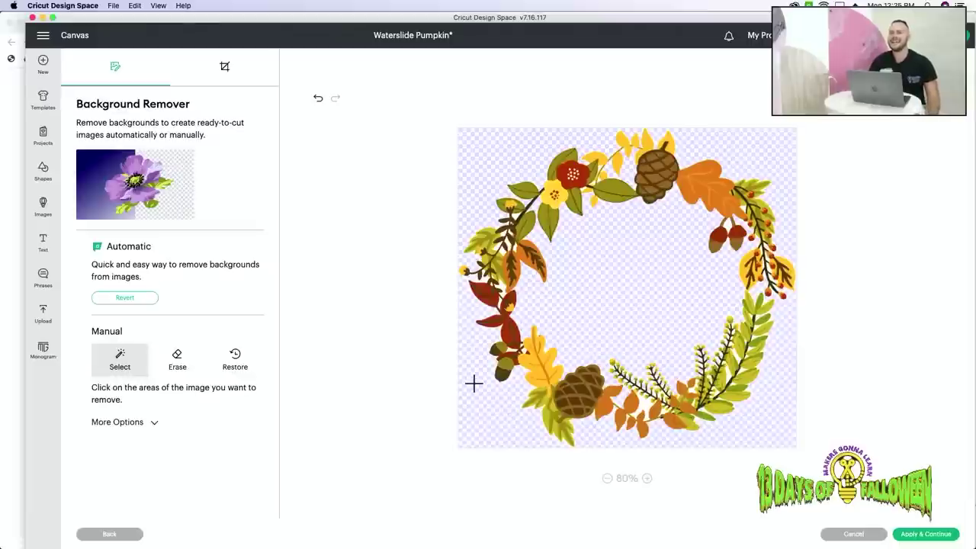
Examine the wreath's edges up close for leftover background or parts that need the Restore brush.
click(648, 479)
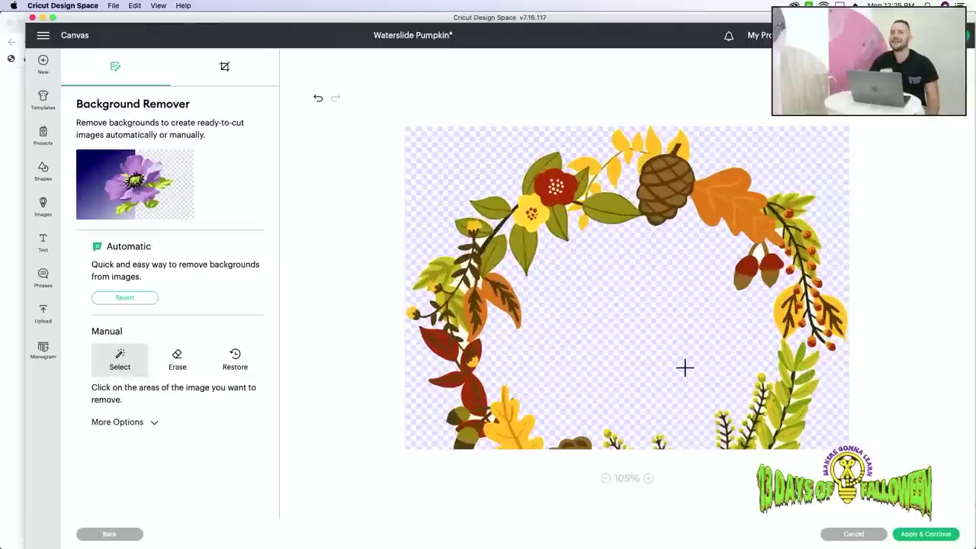
scroll(684, 368, down, 3)
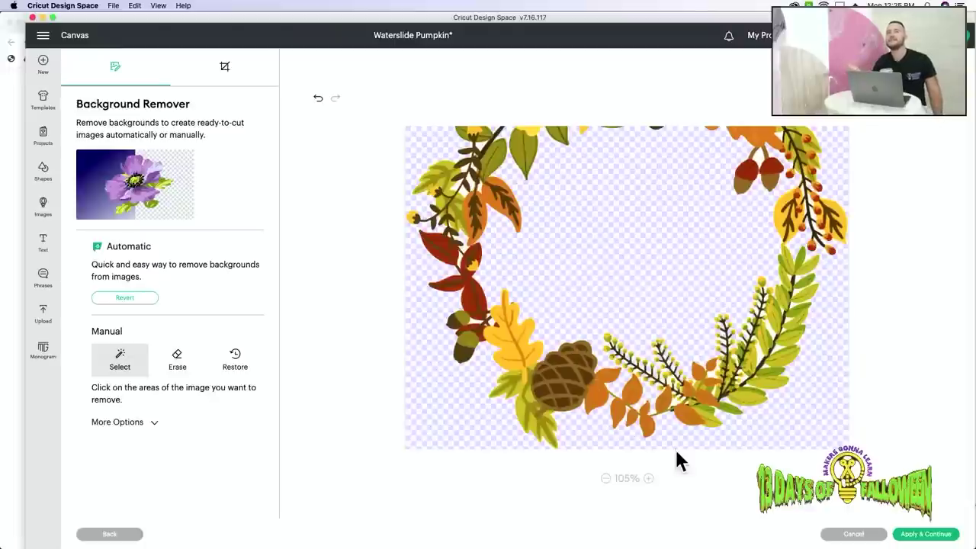
click(649, 478)
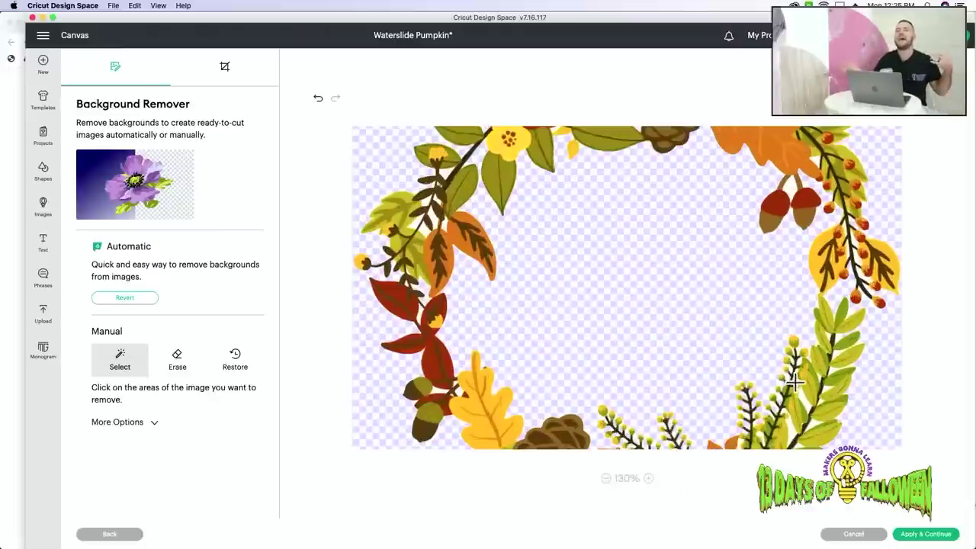
scroll(794, 377, down, 3)
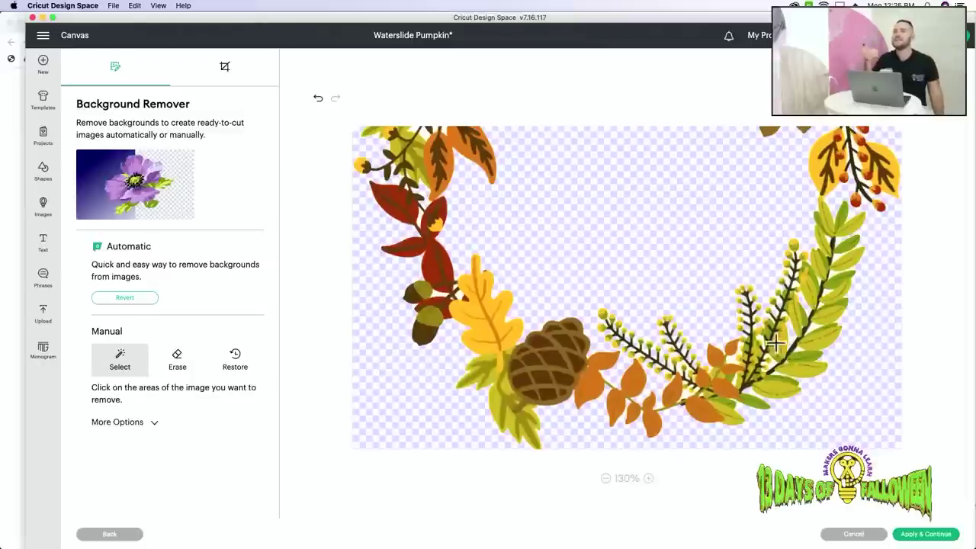
click(238, 365)
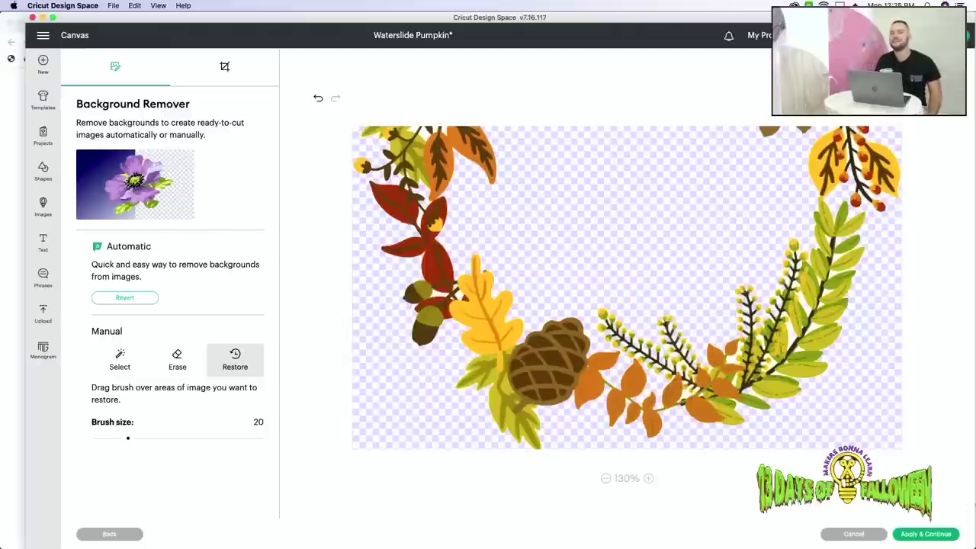
scroll(573, 259, up, 10)
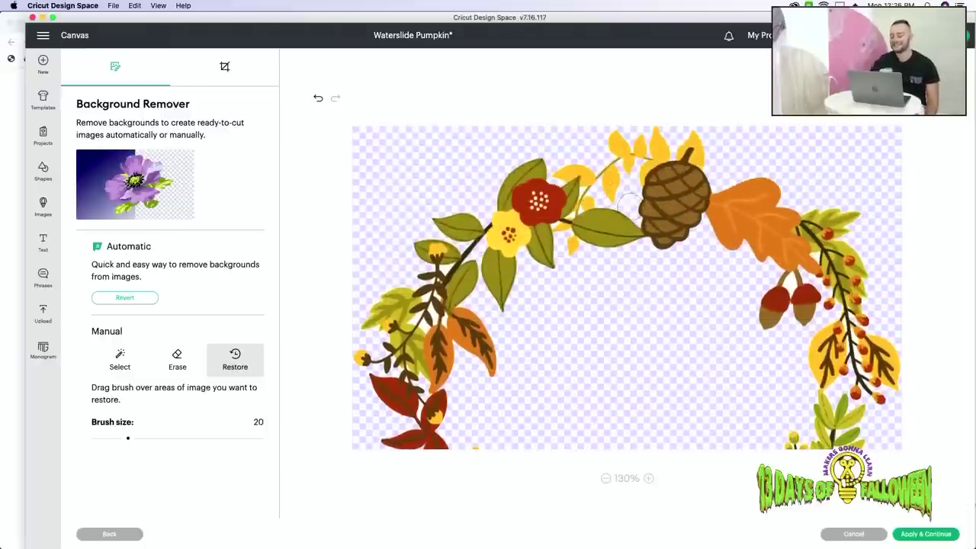
click(607, 479)
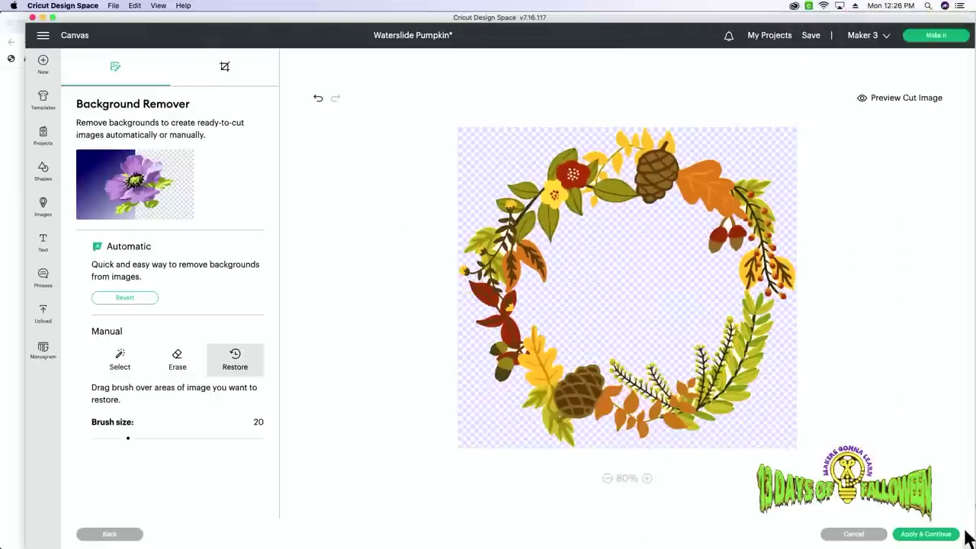
Upload the cleaned wreath as a Print Then Cut image and add it to the canvas.
click(932, 536)
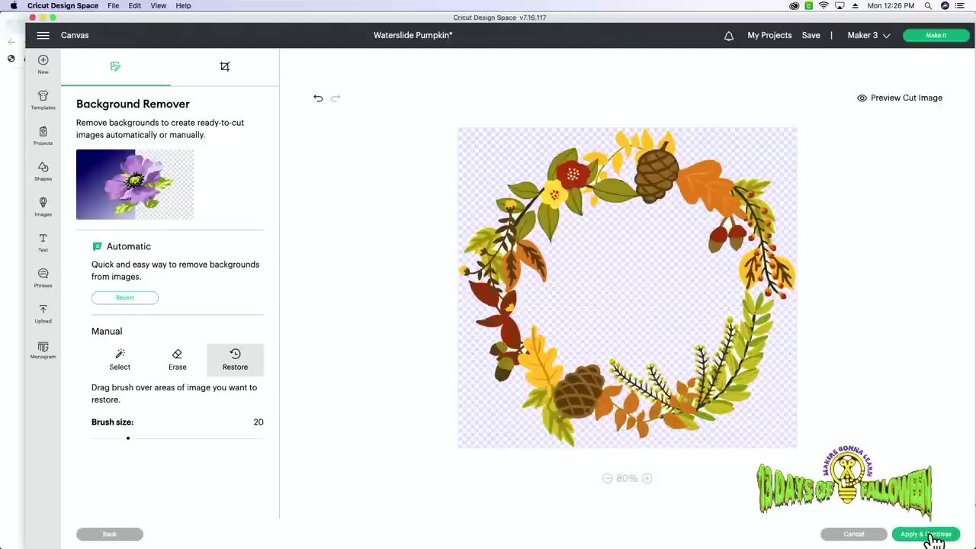
click(637, 273)
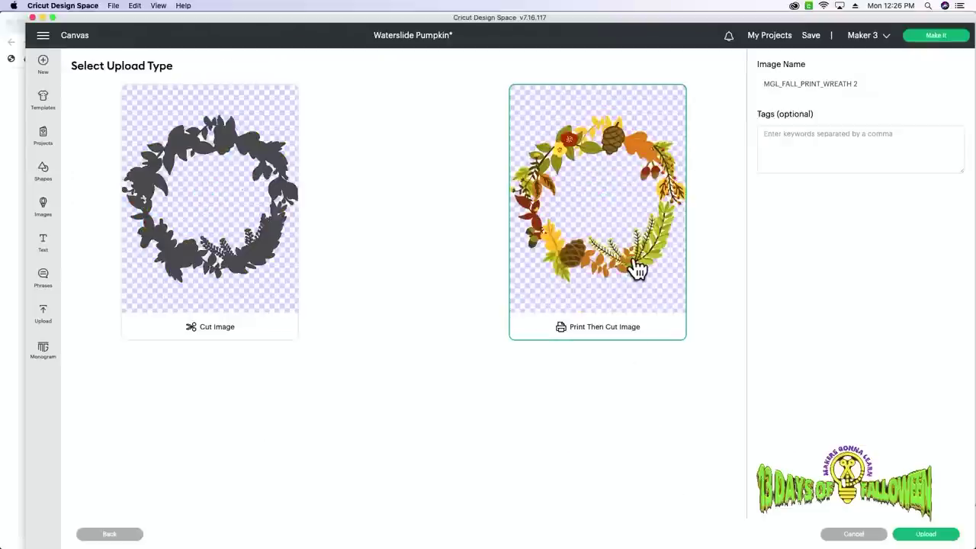
click(926, 534)
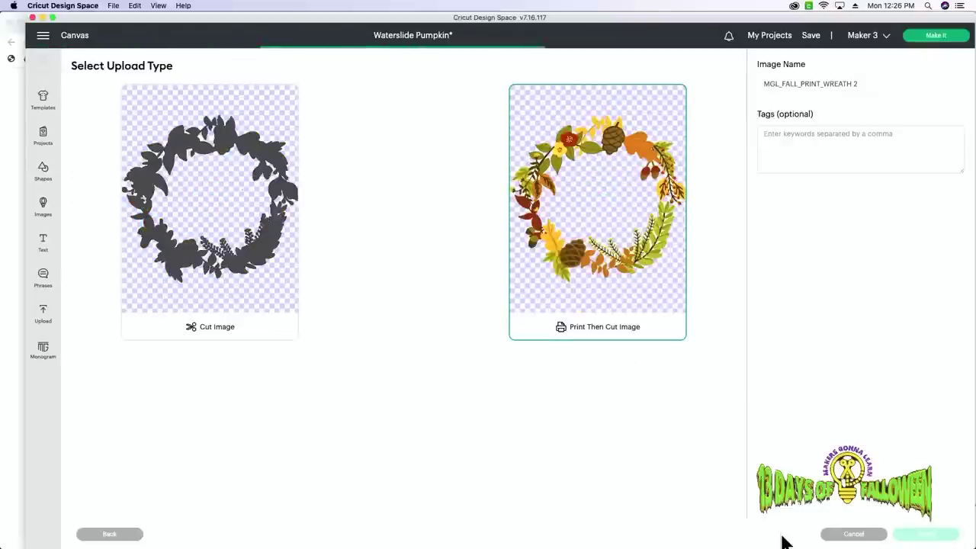
click(114, 329)
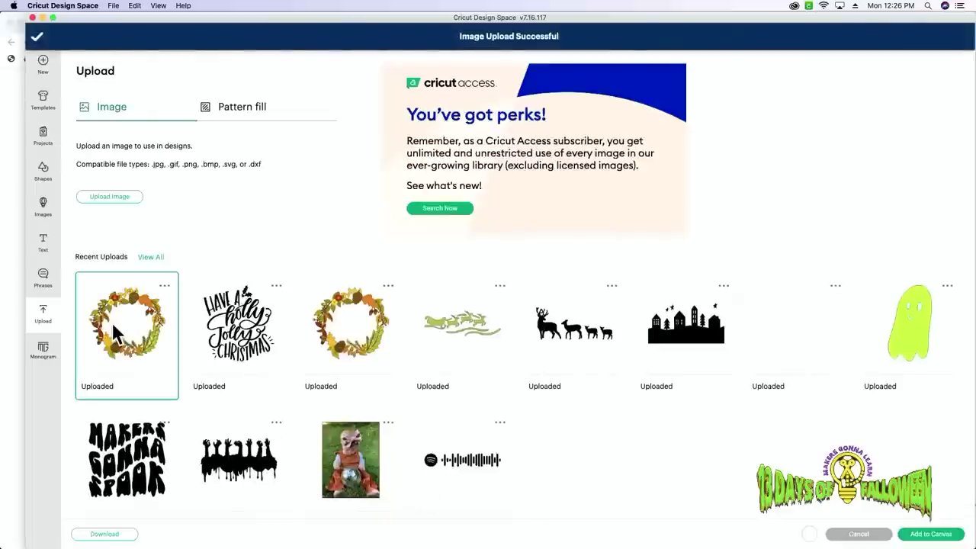
click(944, 537)
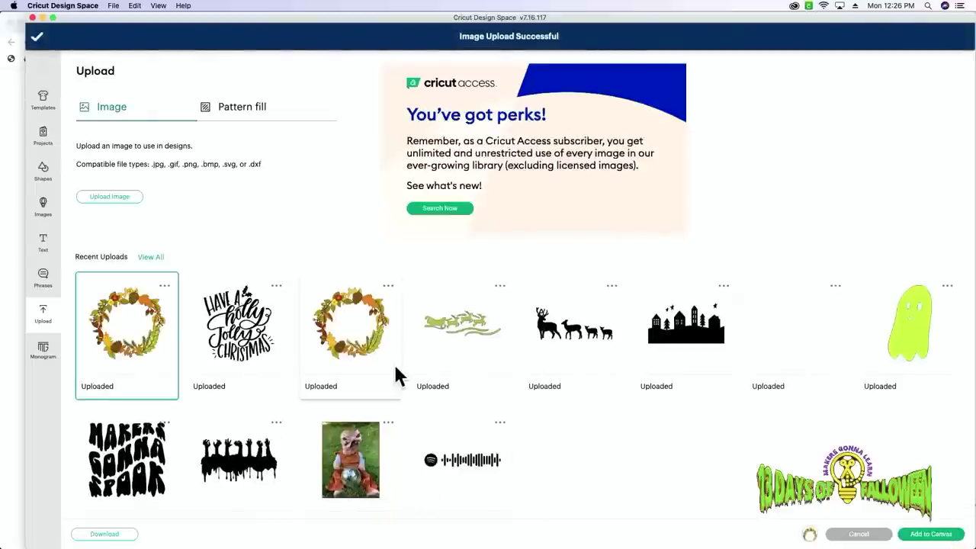
Enlarge the newly added wreath beside the first one to about 11.42 × 10.83 in, and delete it from the canvas.
drag(206, 220, 640, 281)
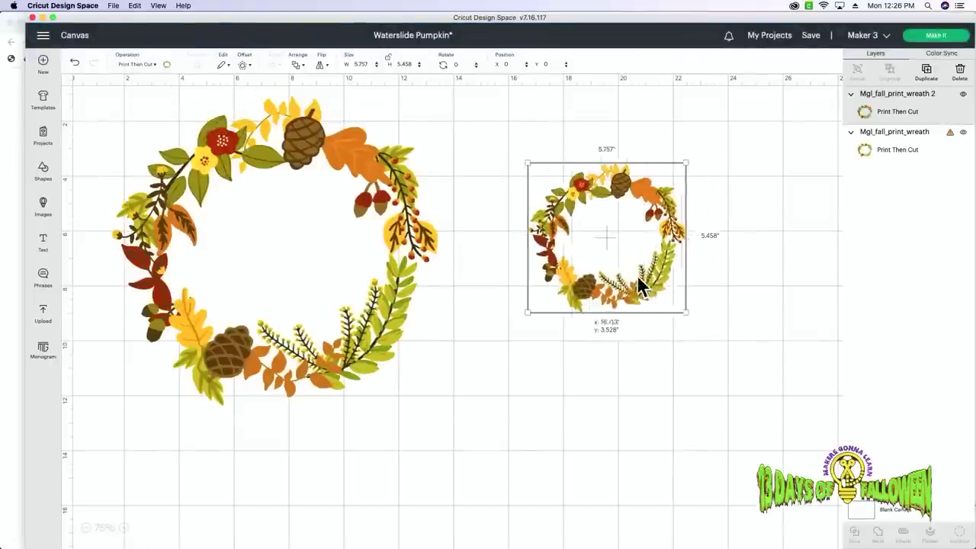
drag(674, 314, 789, 422)
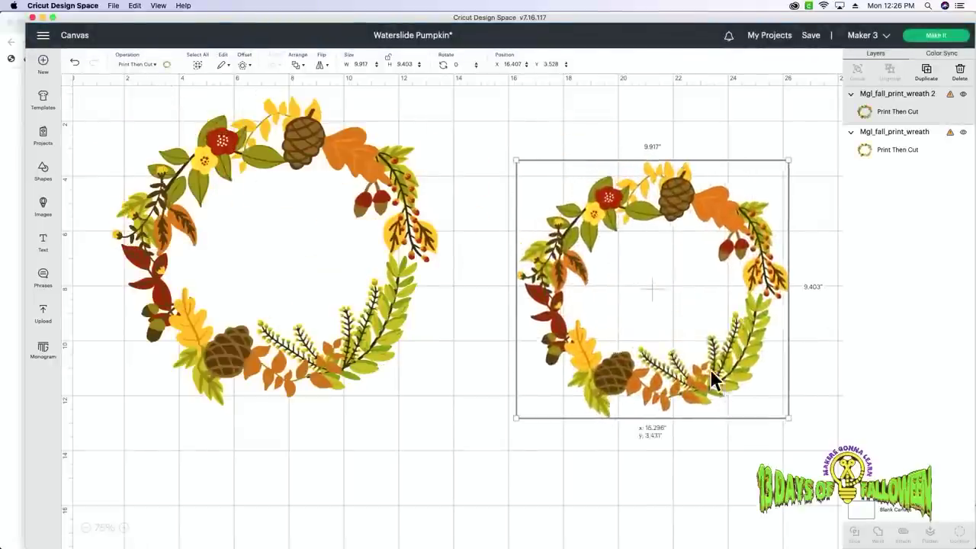
drag(715, 376, 671, 358)
drag(733, 392, 751, 408)
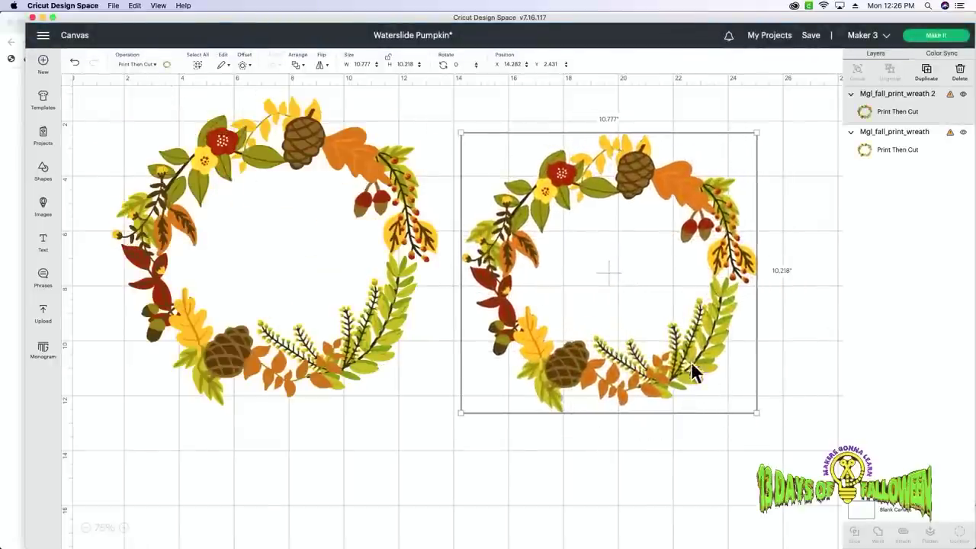
drag(694, 371, 683, 347)
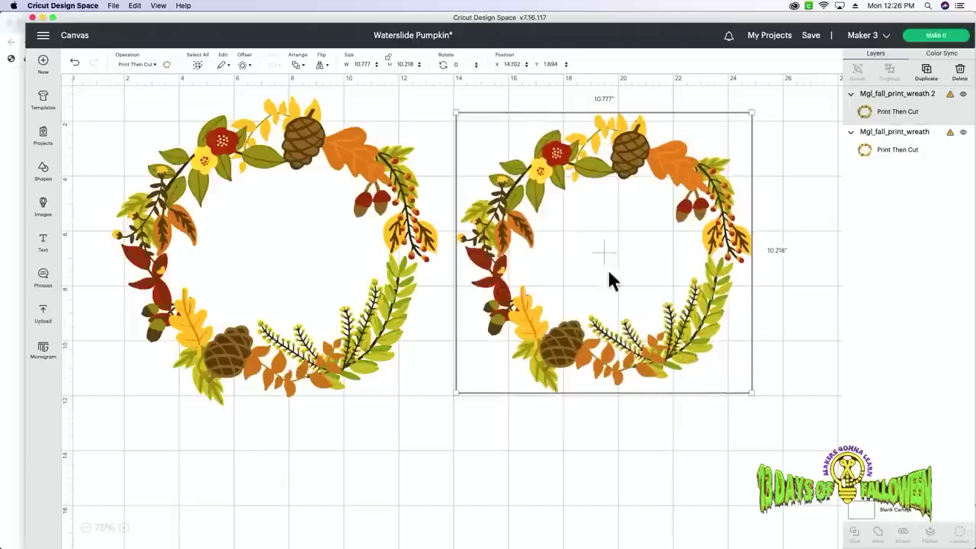
click(794, 298)
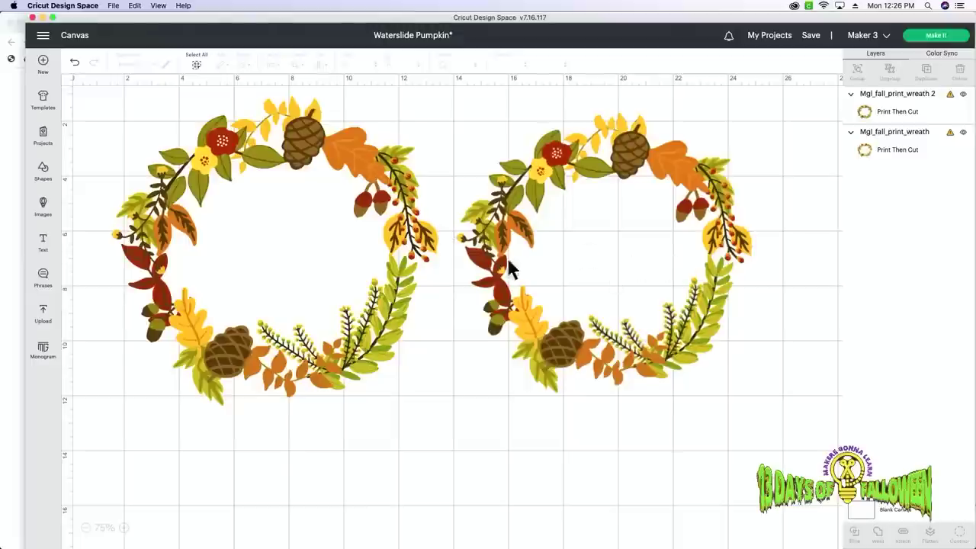
click(698, 332)
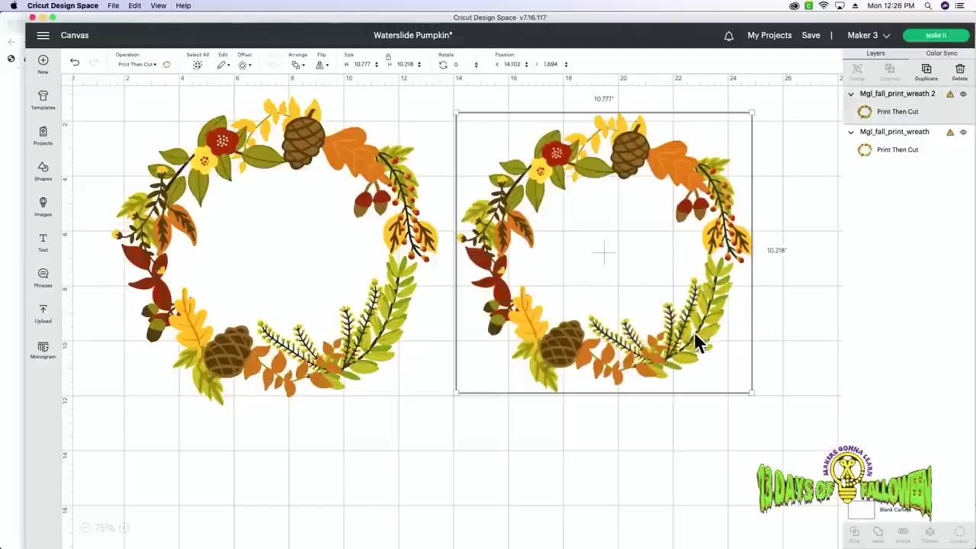
drag(746, 391, 769, 408)
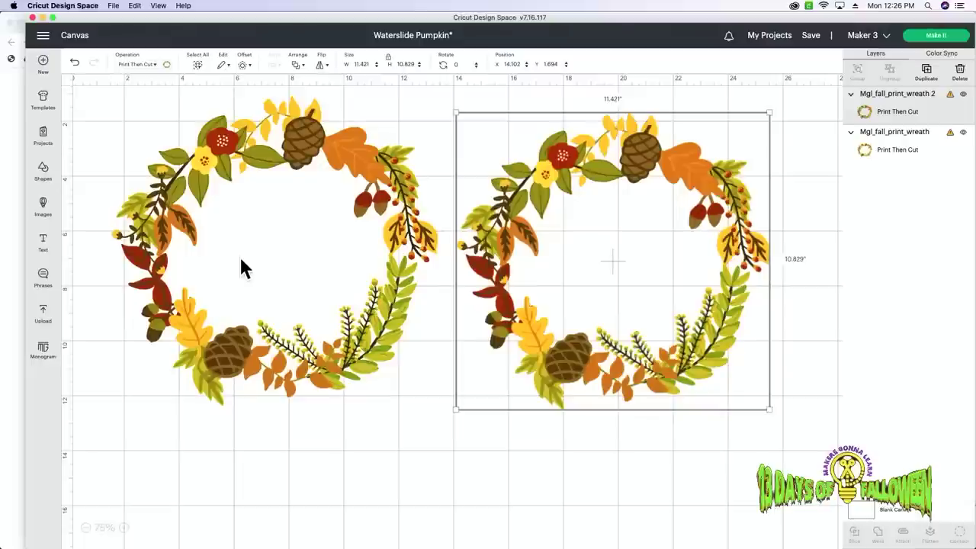
key(Delete)
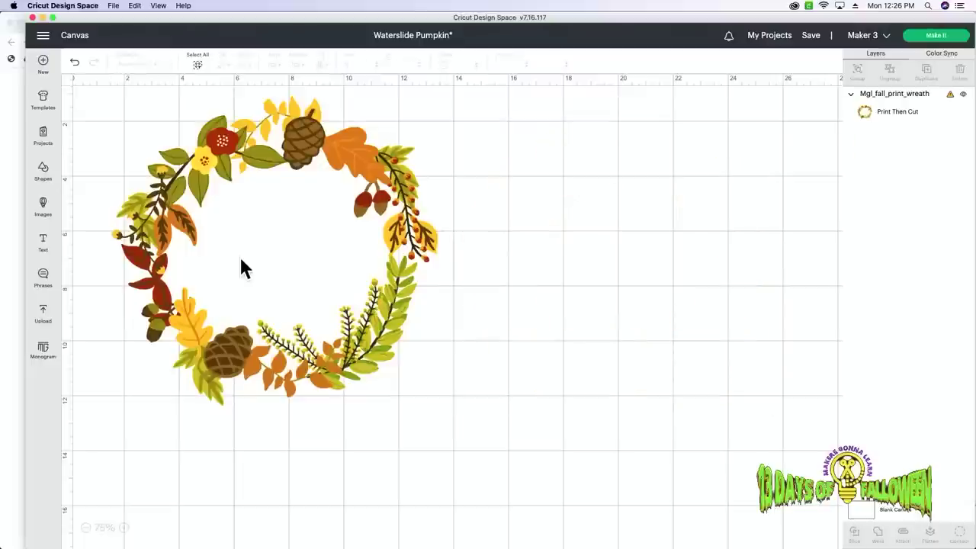
Search all uploaded images for "fall mean" and add the Fall Means Football design to the canvas.
click(49, 321)
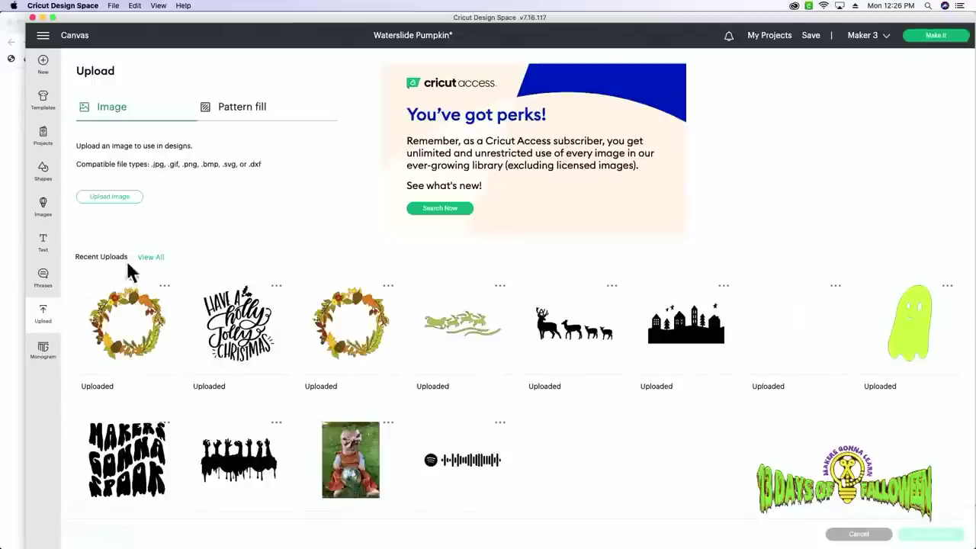
click(151, 258)
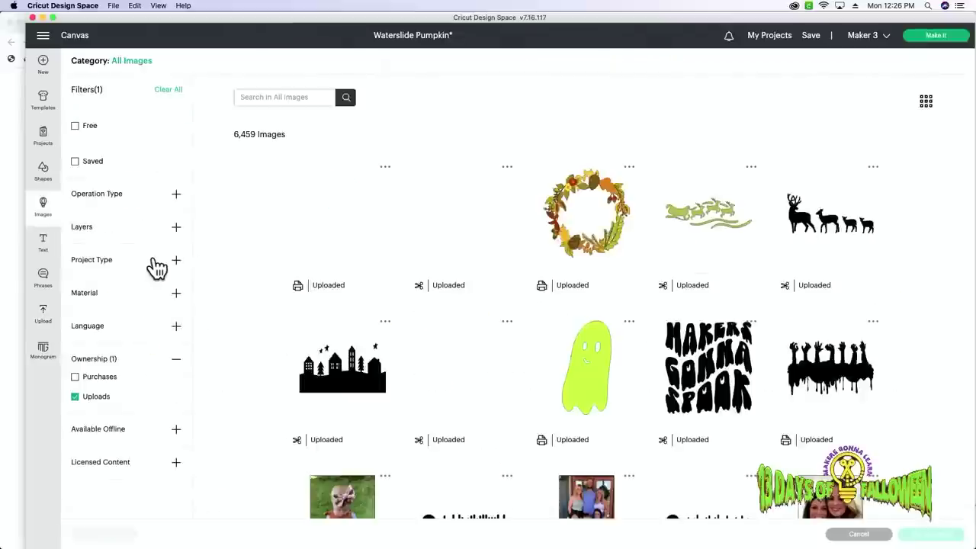
click(290, 97)
text(fall)
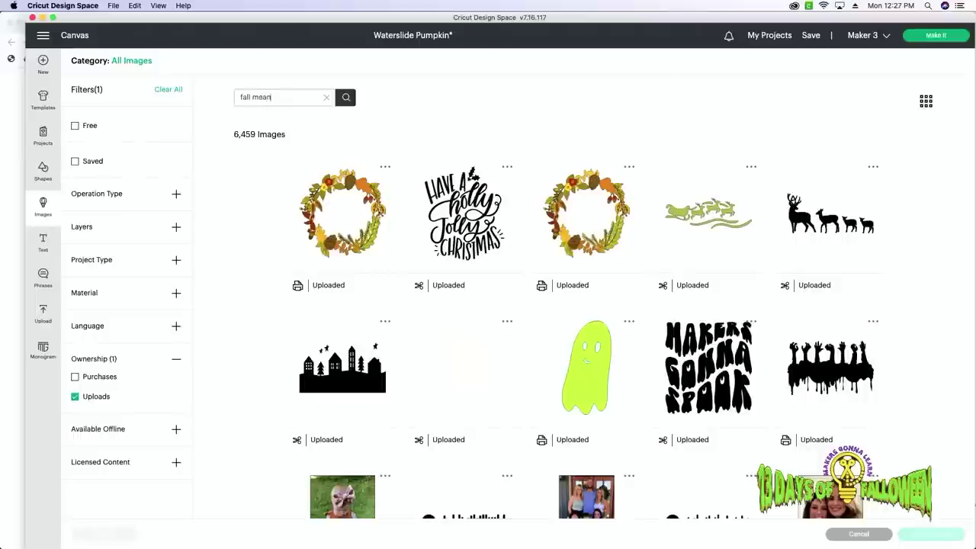
text( mean)
key(Return)
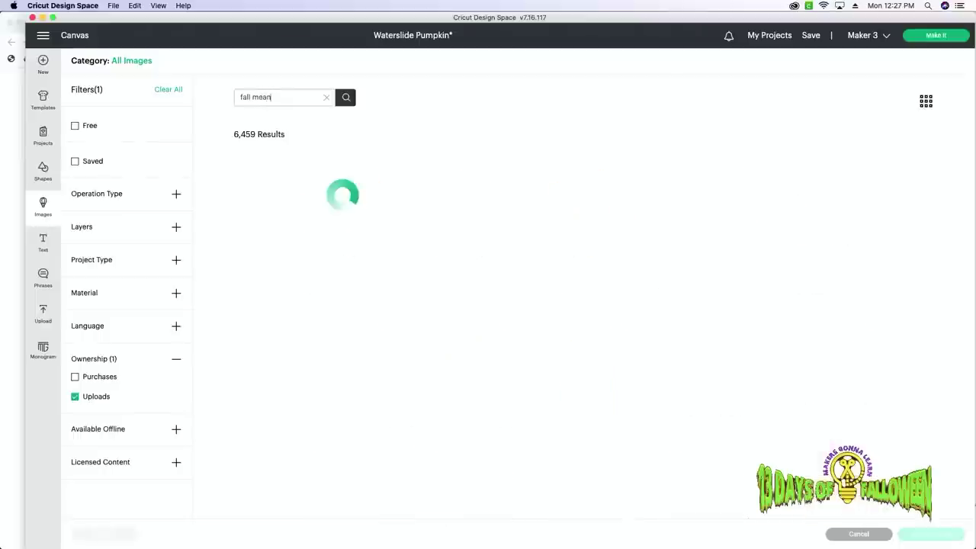
click(574, 221)
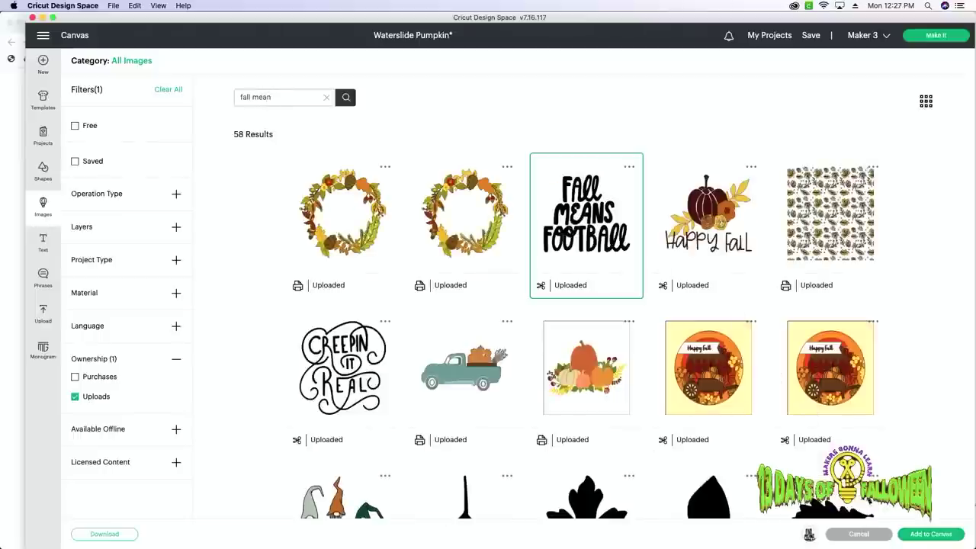
click(912, 534)
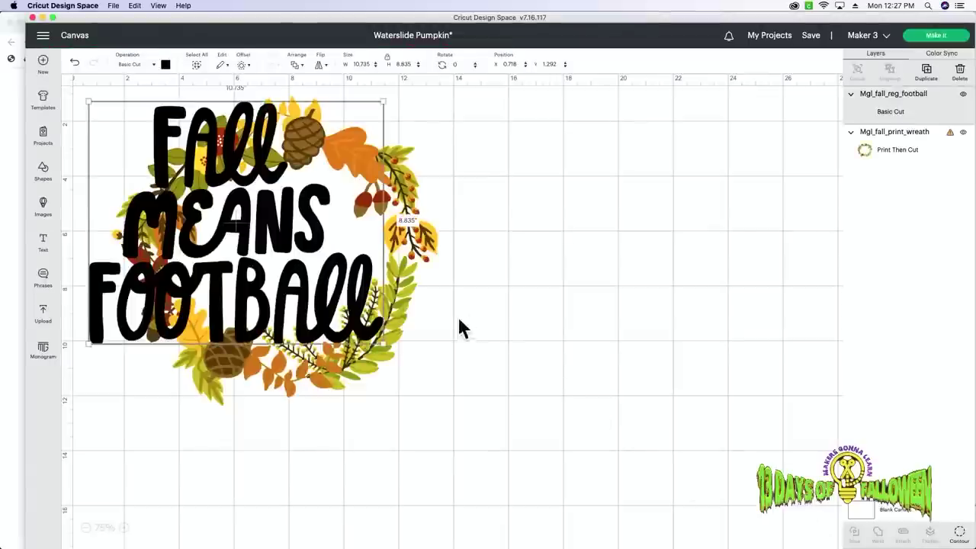
Place the Fall Means Football lettering to the right of the wreath and shrink it to about 8.06 × 6.63 in.
drag(312, 211, 693, 305)
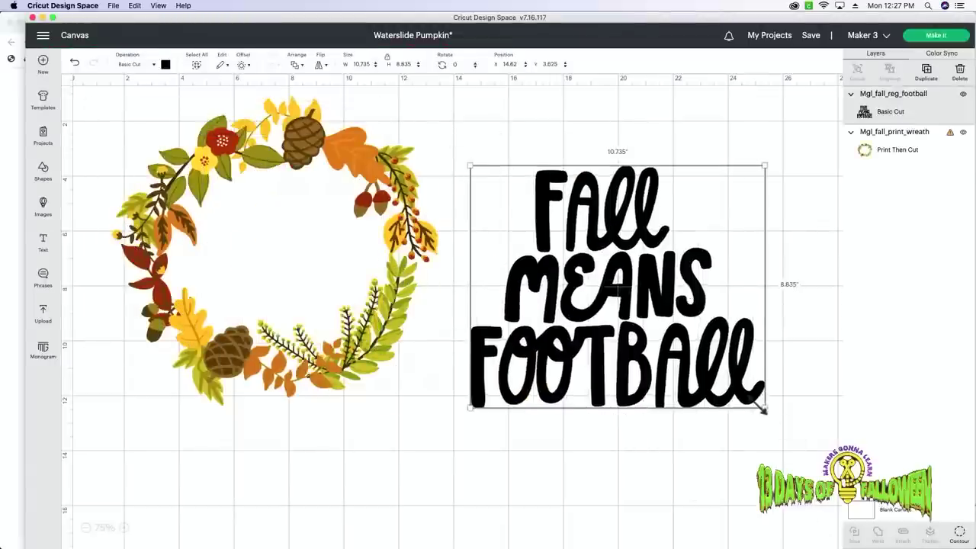
drag(765, 408, 692, 348)
drag(532, 297, 577, 300)
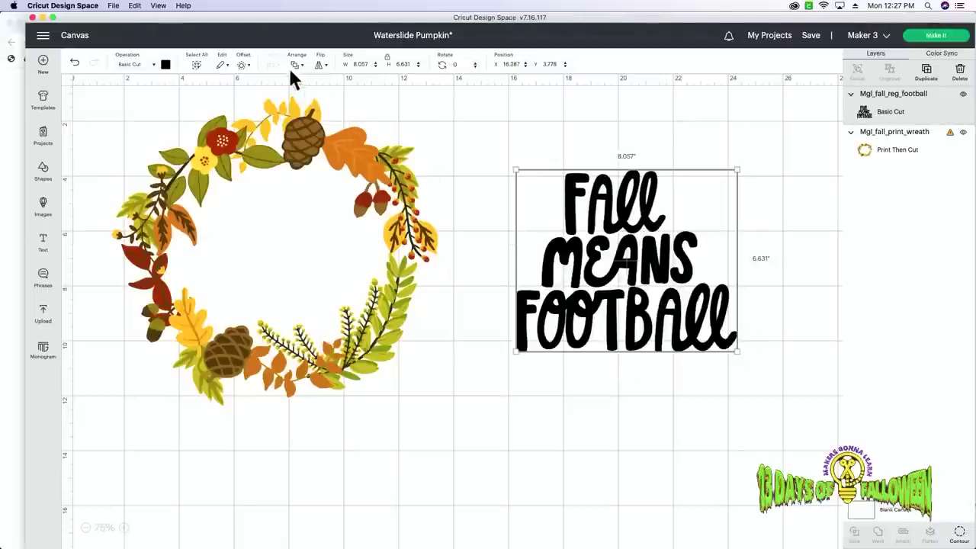
Create an offset of 0.18 in with rounded corners around the Fall Means Football lettering.
click(244, 65)
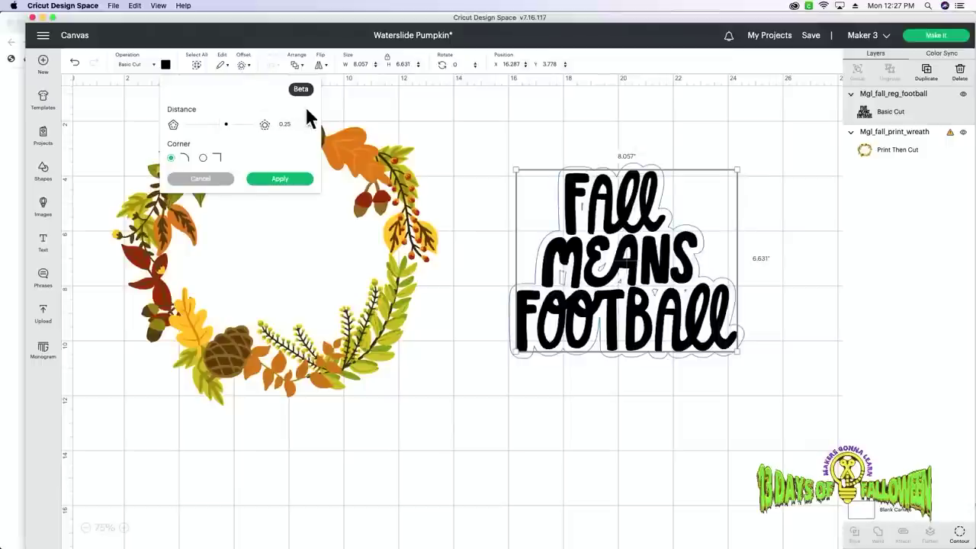
click(297, 124)
key(BackSpace)
text(8)
key(Return)
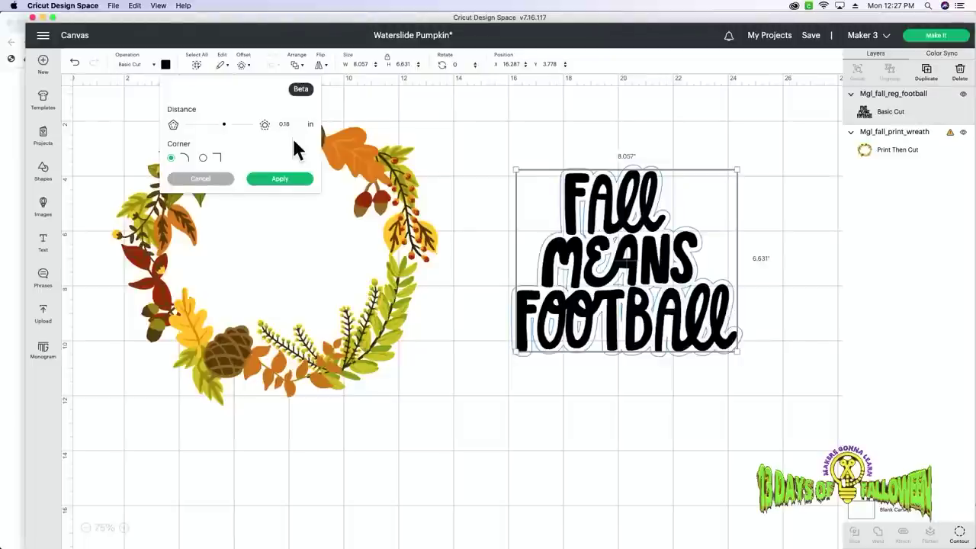
click(287, 181)
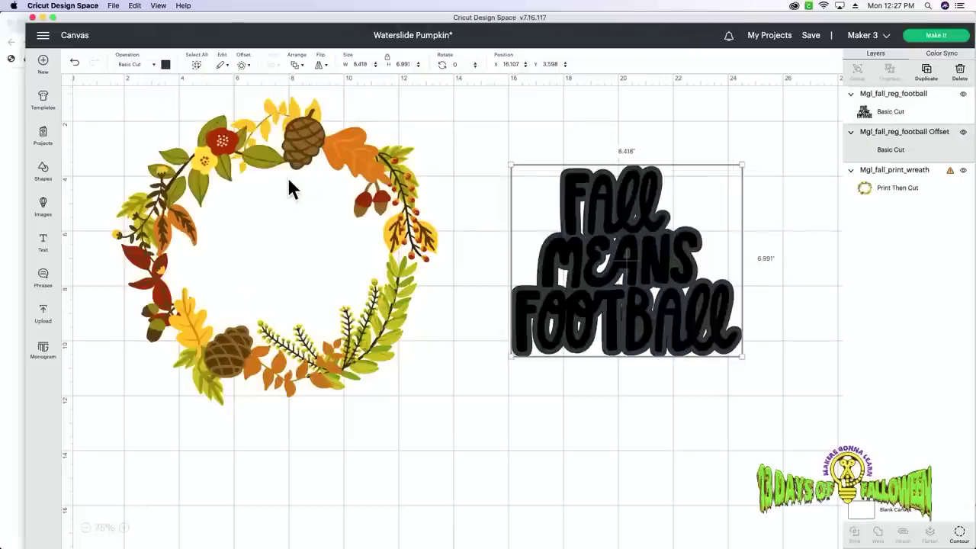
Colour the offset layer brown and the Fall Means Football lettering a muted orange, #e2982e.
click(166, 66)
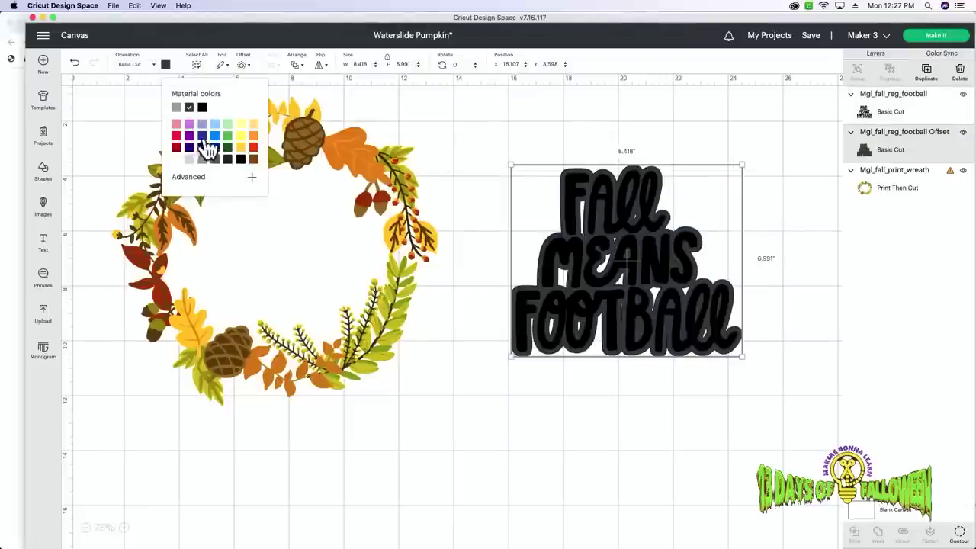
click(254, 162)
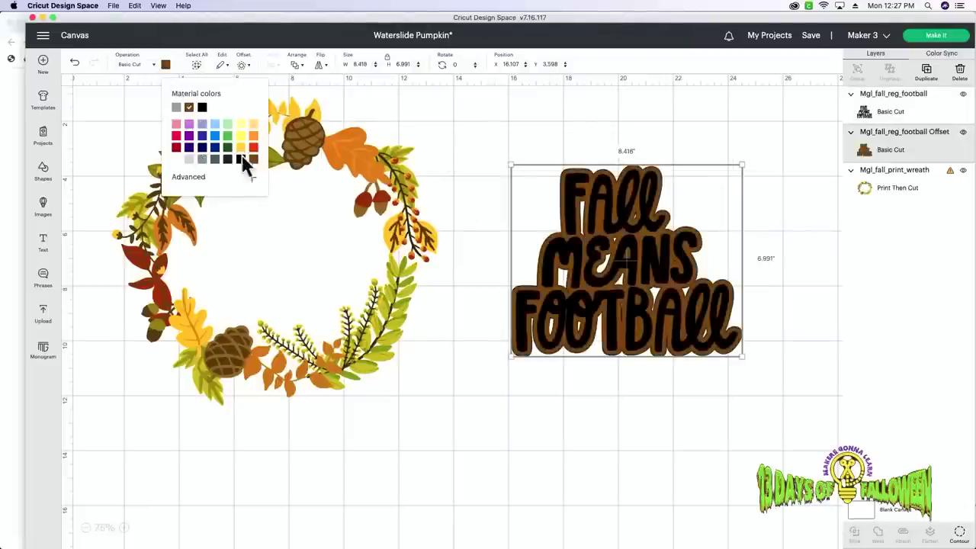
click(894, 107)
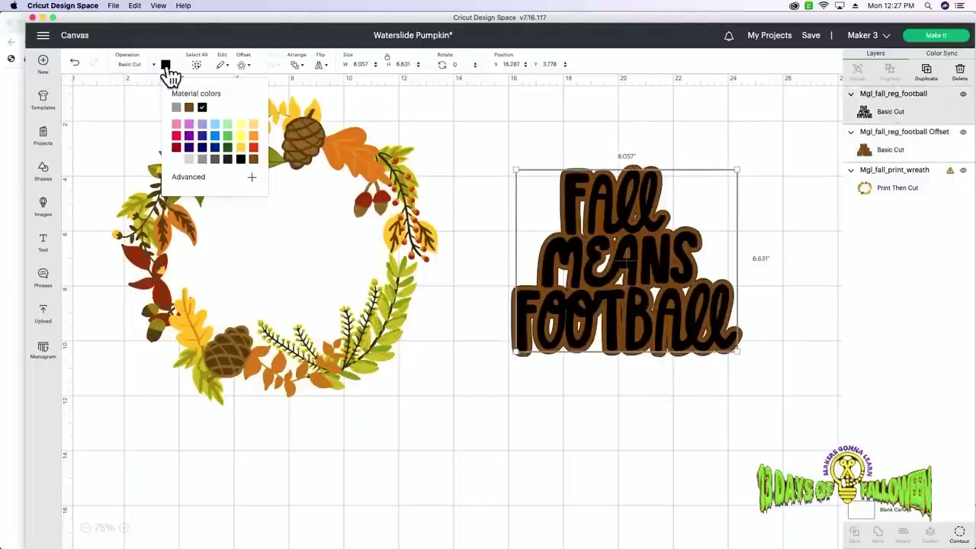
click(253, 136)
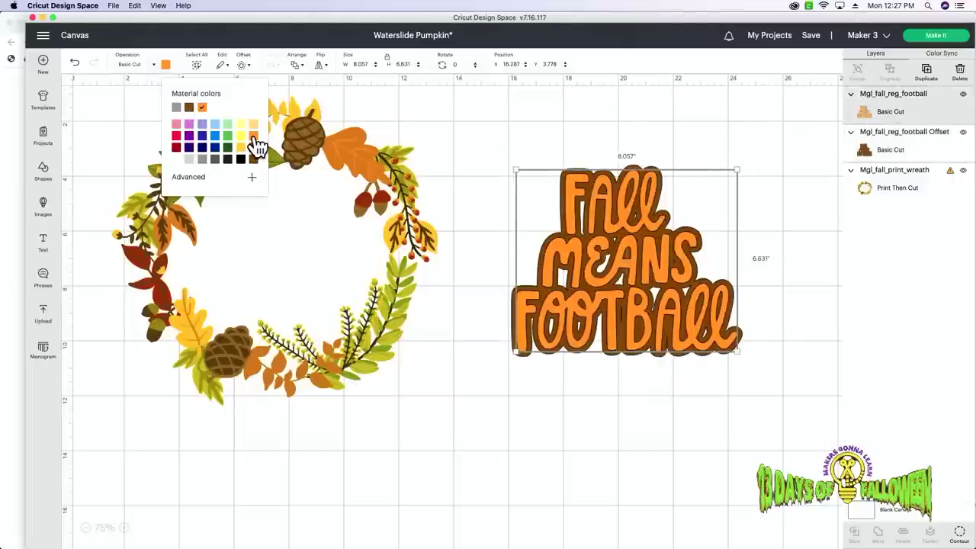
click(229, 180)
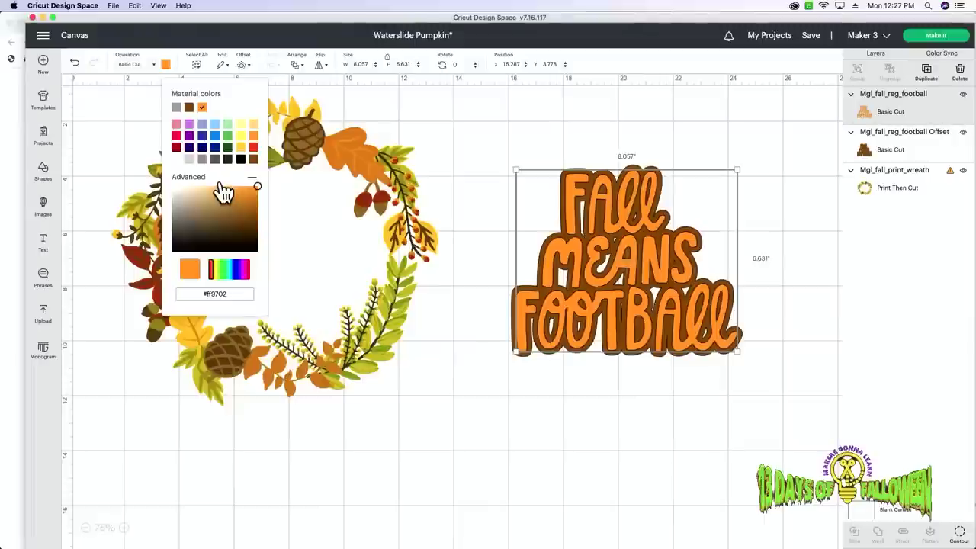
mouse_move(257, 192)
mouse_down()
mouse_move(254, 206)
mouse_move(241, 192)
mouse_up()
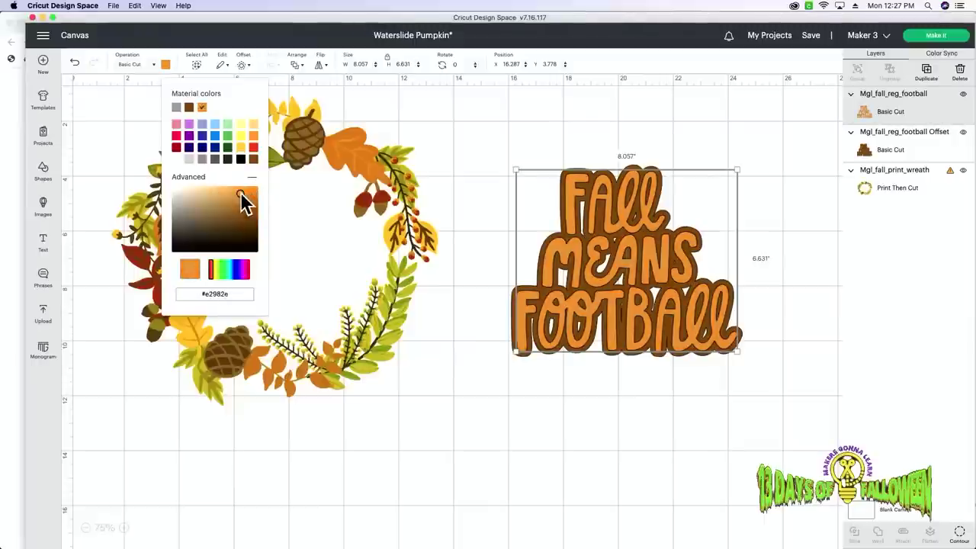
click(498, 95)
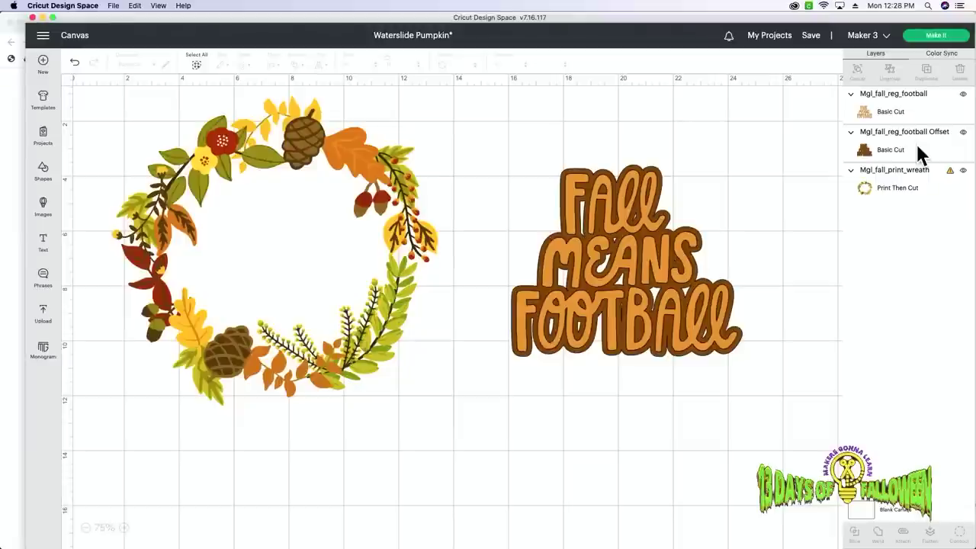
Hide all inner contours of the brown offset layer so it forms a solid backing.
click(920, 151)
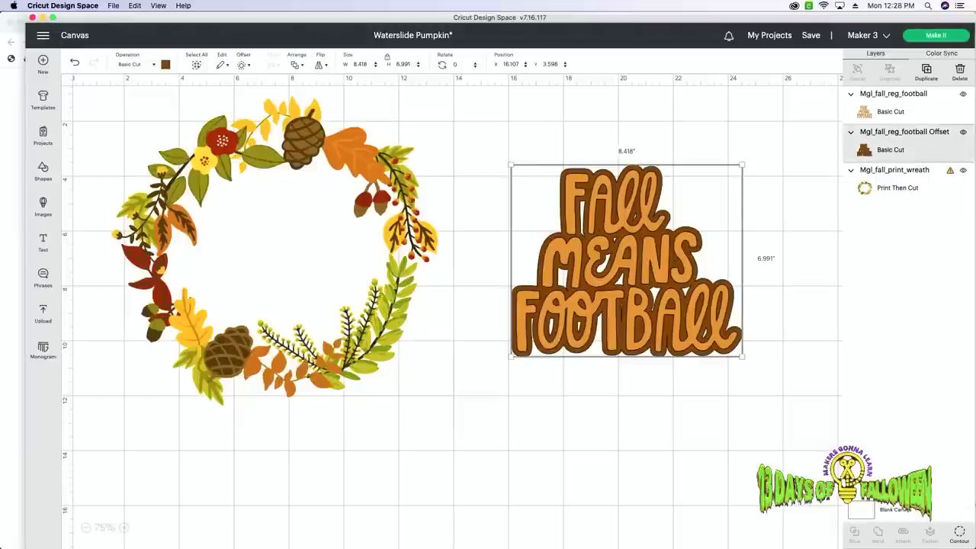
click(959, 532)
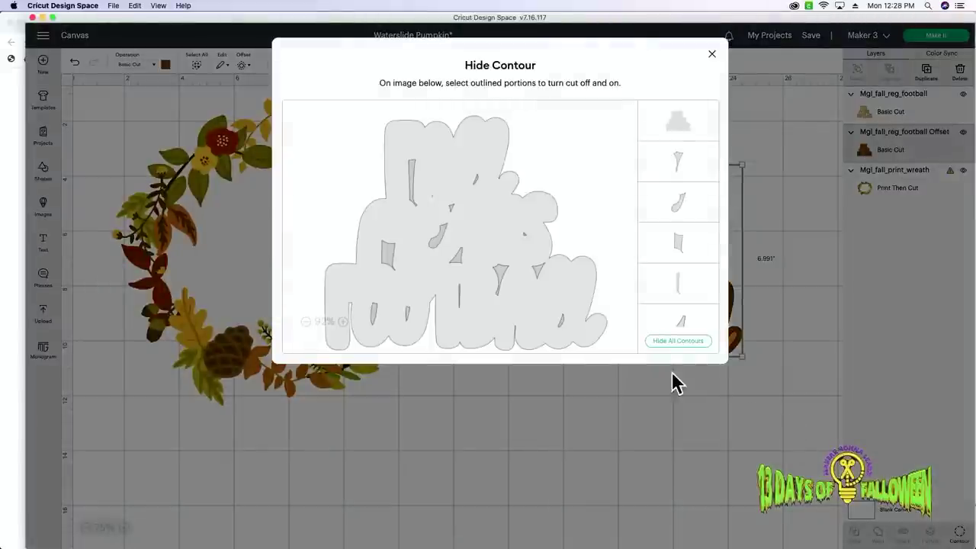
click(682, 341)
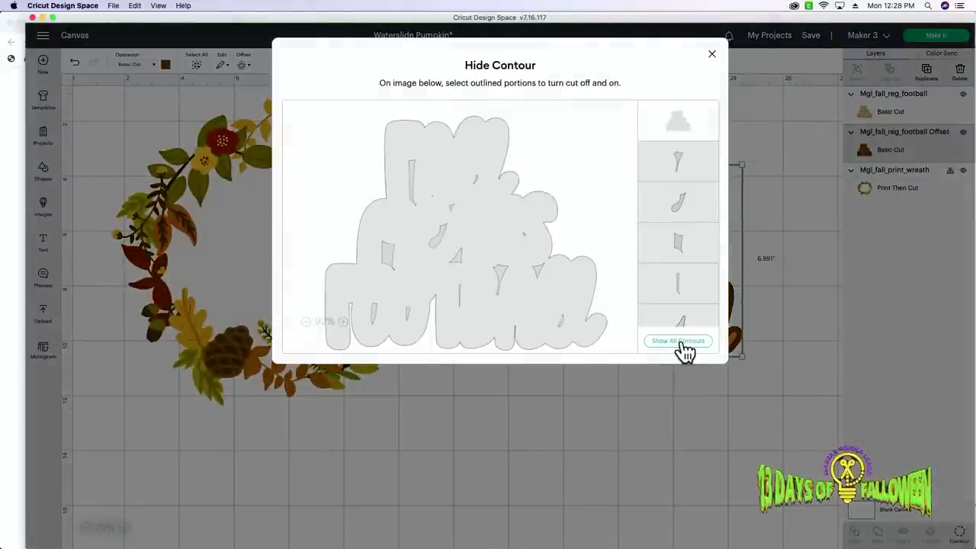
click(712, 54)
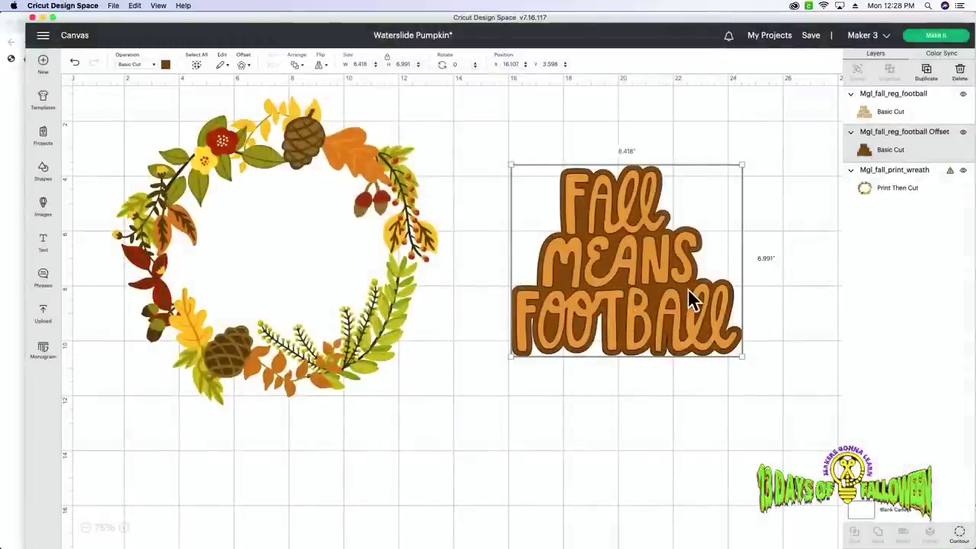
Move the lettering and its offset together inside the wreath and shrink them to about 5.03 × 4.18 in.
click(754, 267)
drag(752, 250, 341, 283)
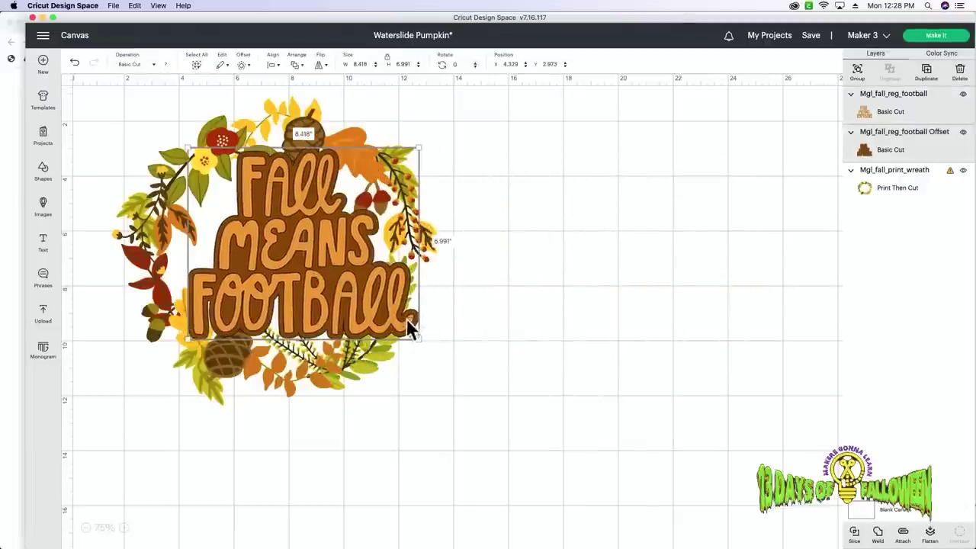
drag(423, 344, 354, 285)
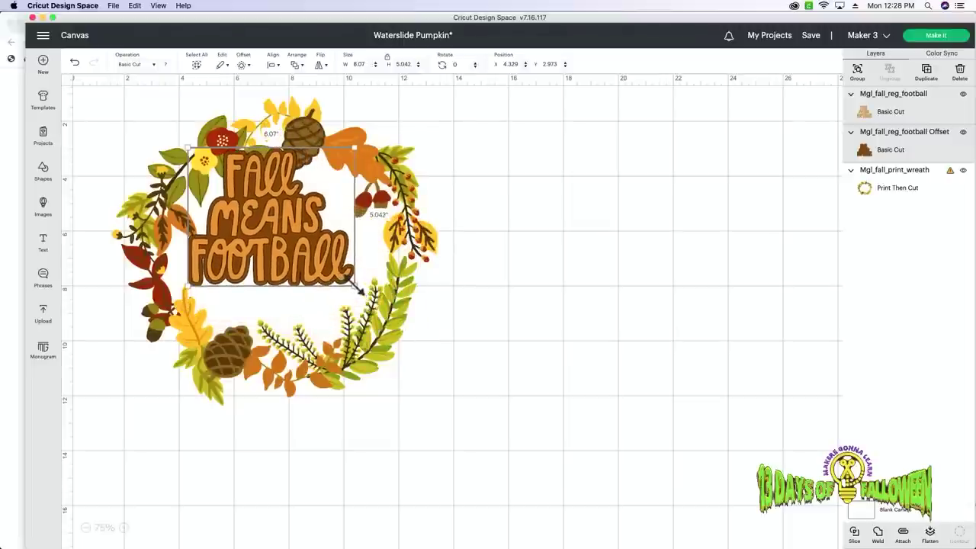
drag(292, 246, 306, 272)
drag(368, 295, 344, 273)
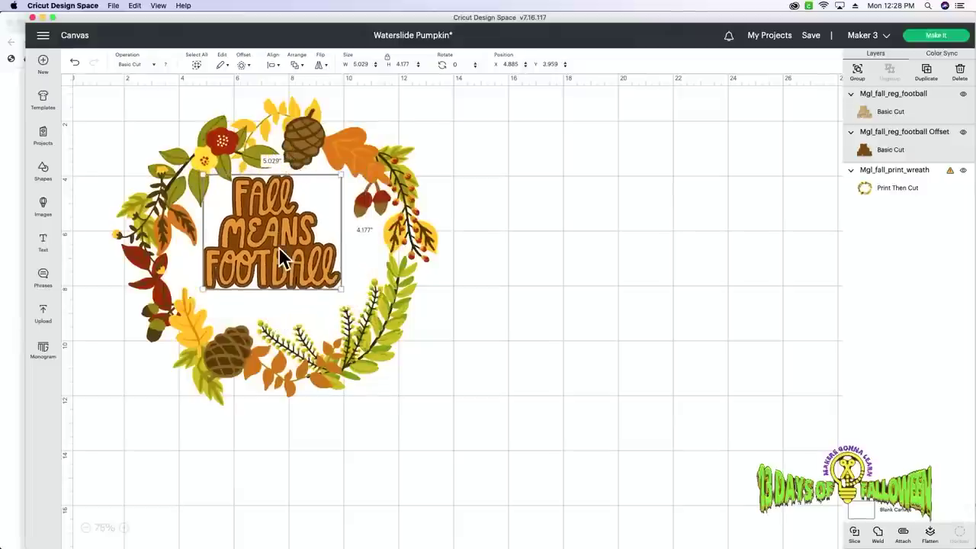
drag(278, 247, 293, 273)
click(634, 331)
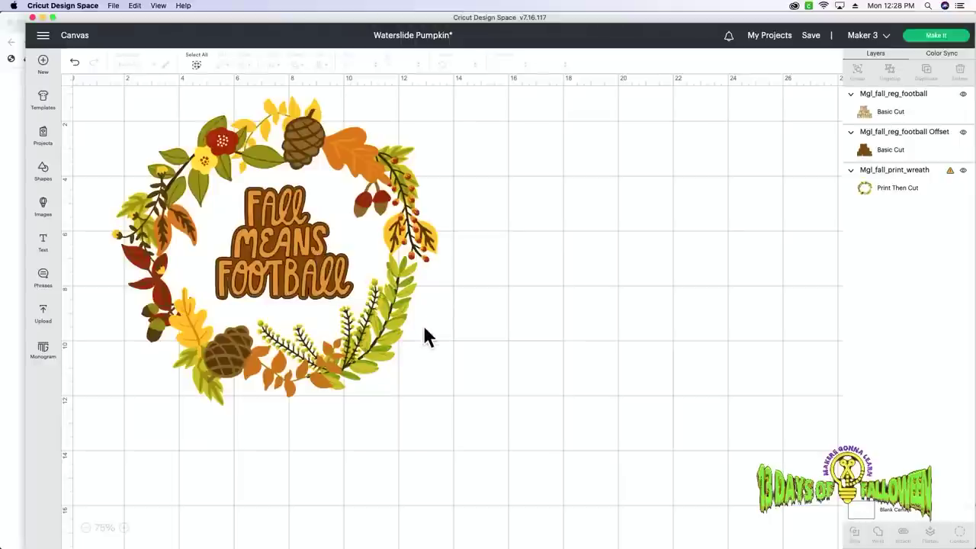
Search all uploaded images for "football".
click(40, 319)
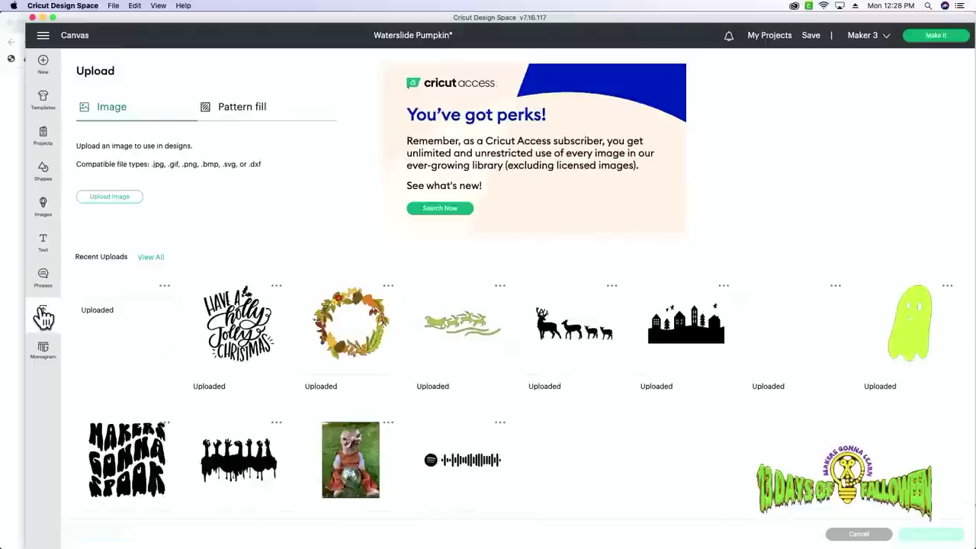
click(150, 258)
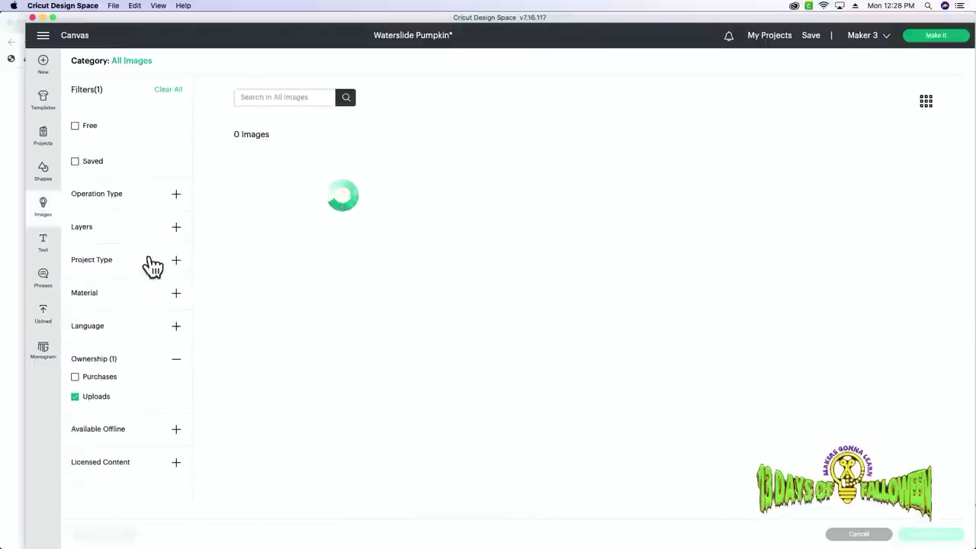
click(289, 103)
text(foo)
text(d)
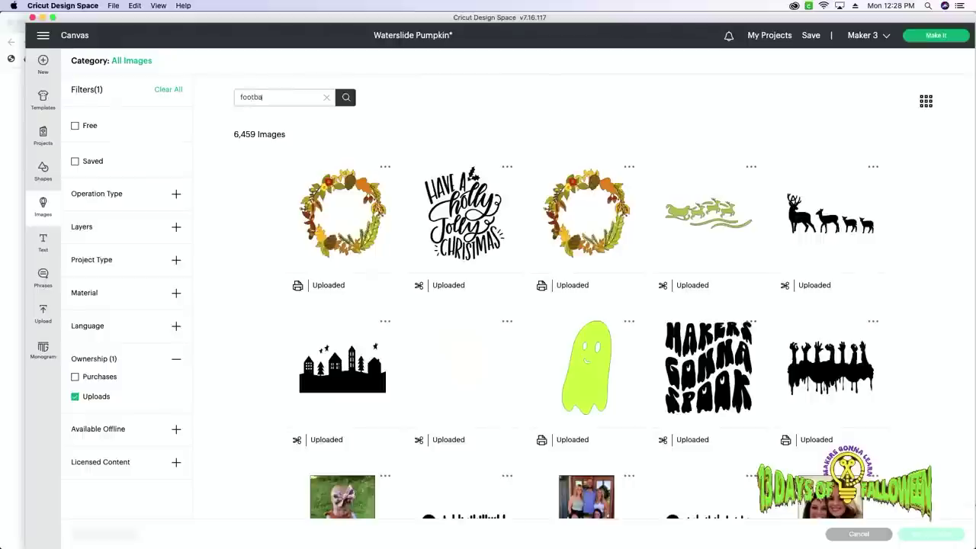
key(Return)
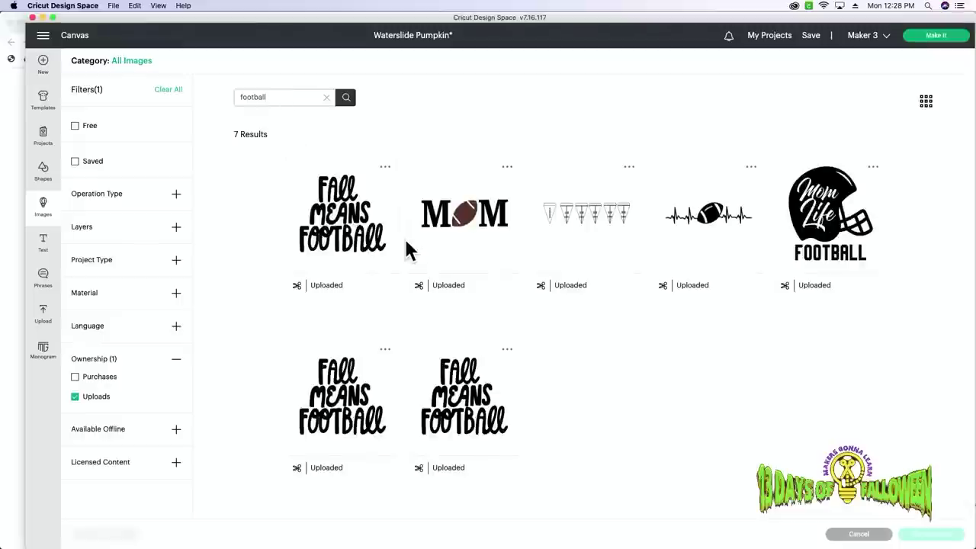
Start a new image upload, extract Football.zip from the Downloads folder in Finder, and load Football 2.png into the upload.
click(57, 327)
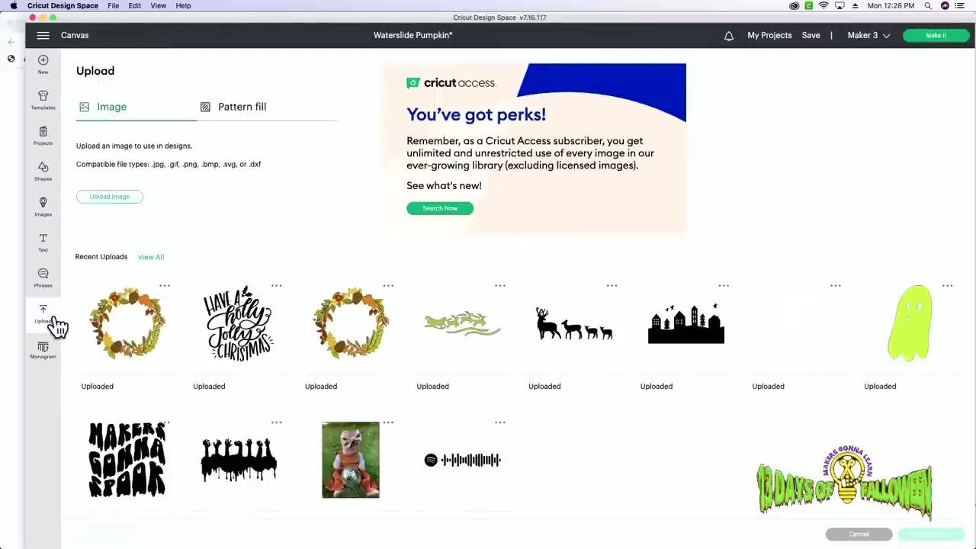
click(109, 199)
drag(632, 30, 495, 48)
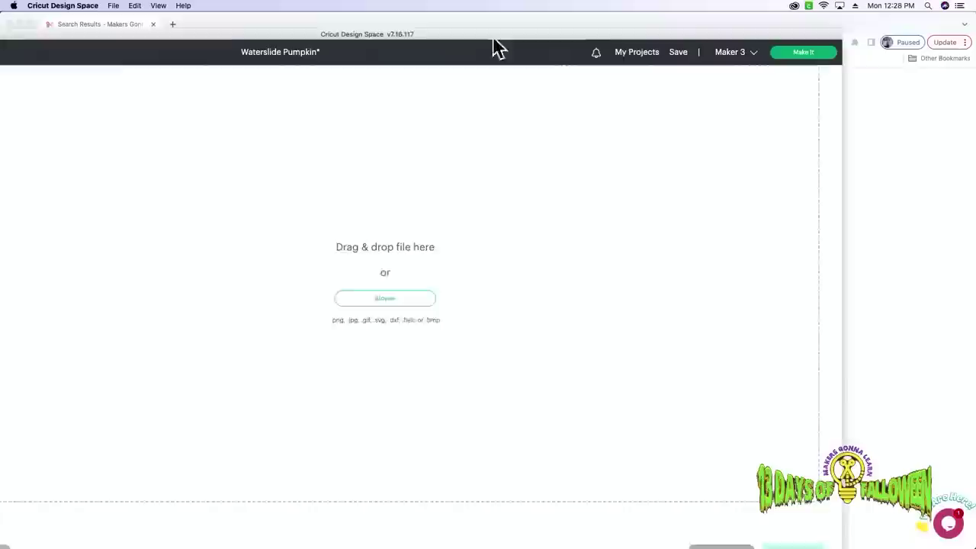
mouse_move(720, 545)
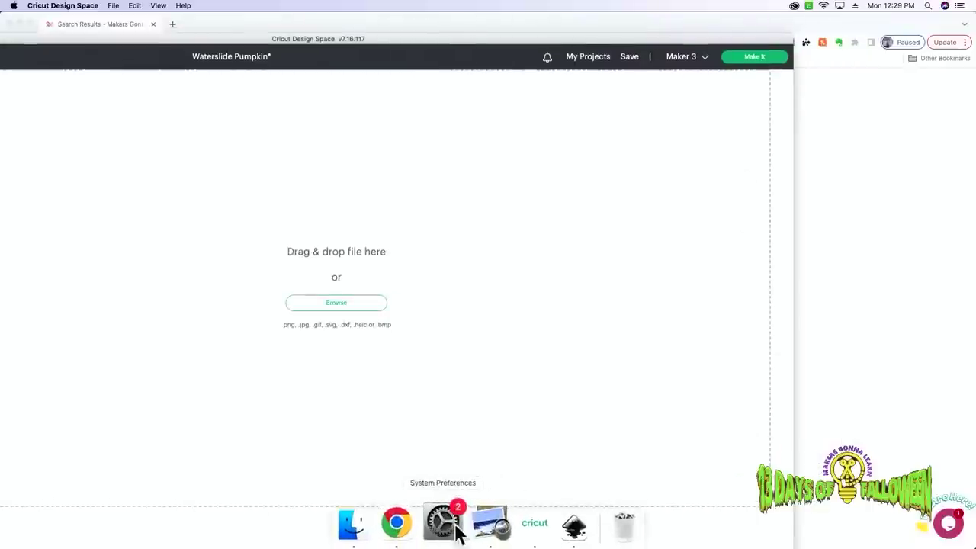
click(384, 534)
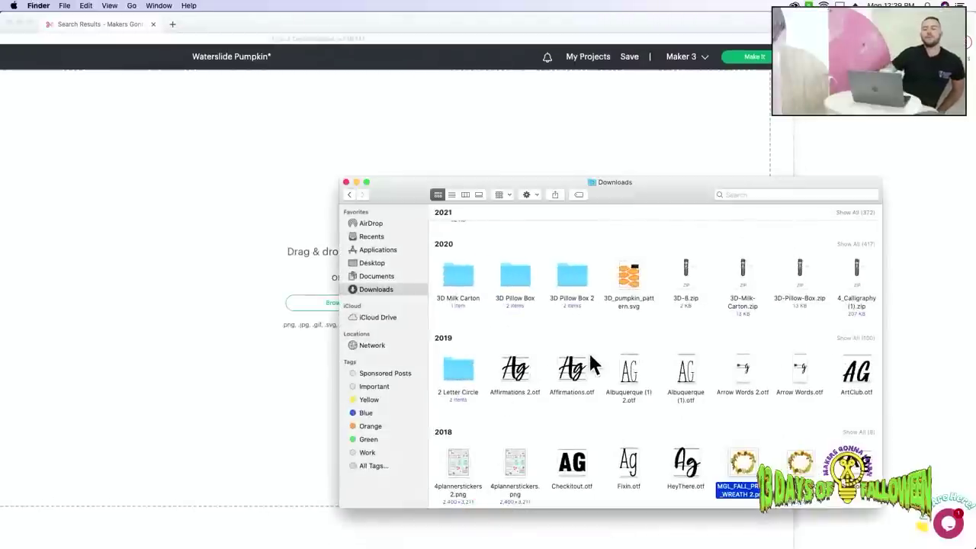
scroll(592, 365, up, 15)
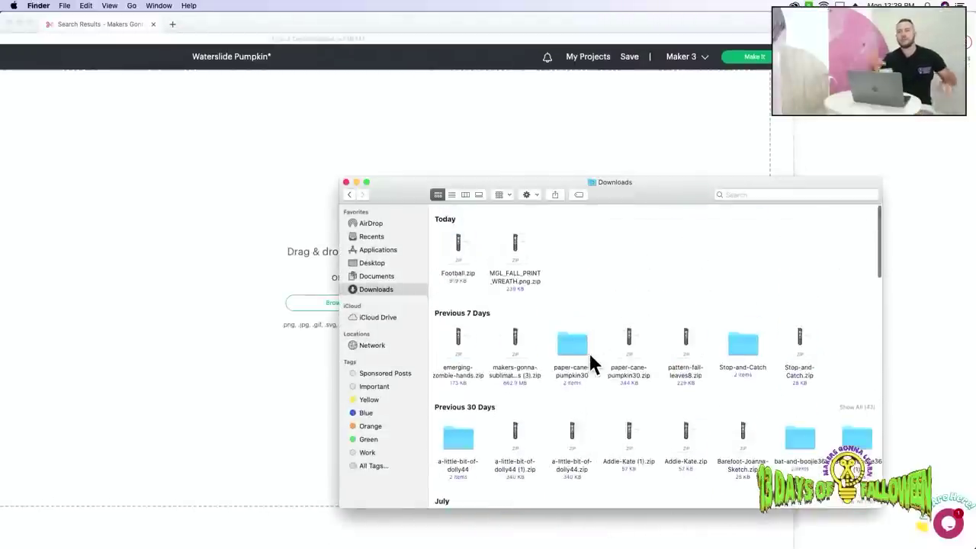
double_click(465, 250)
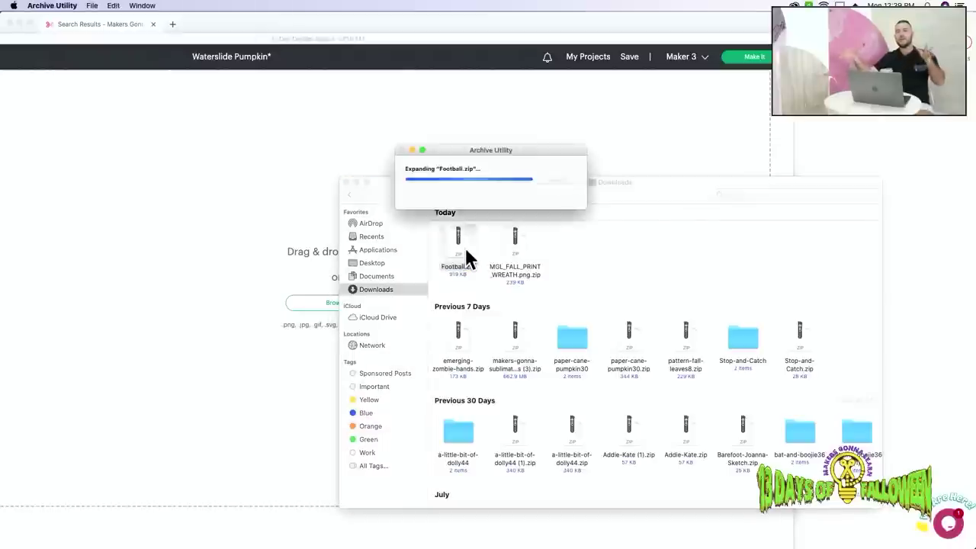
scroll(473, 260, down, 10)
scroll(570, 370, down, 3)
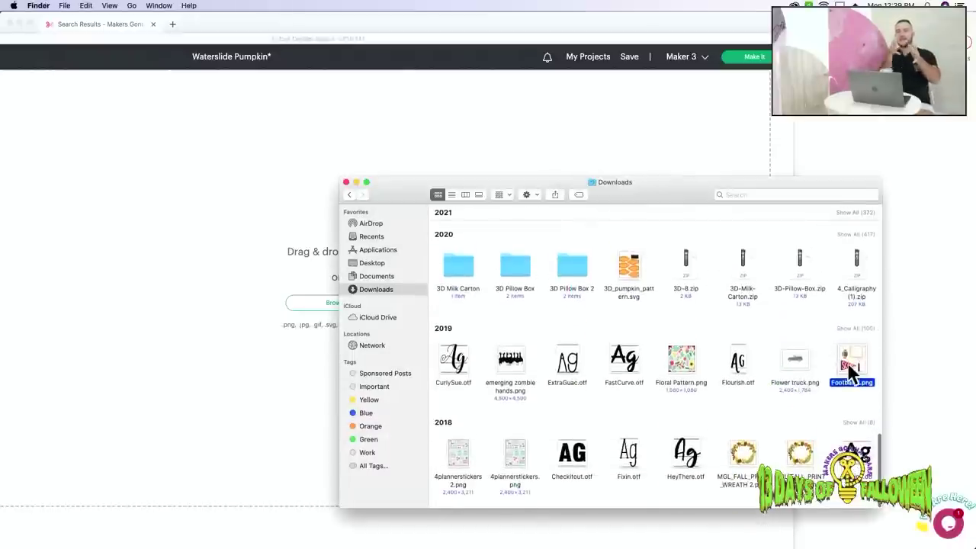
drag(847, 363, 204, 249)
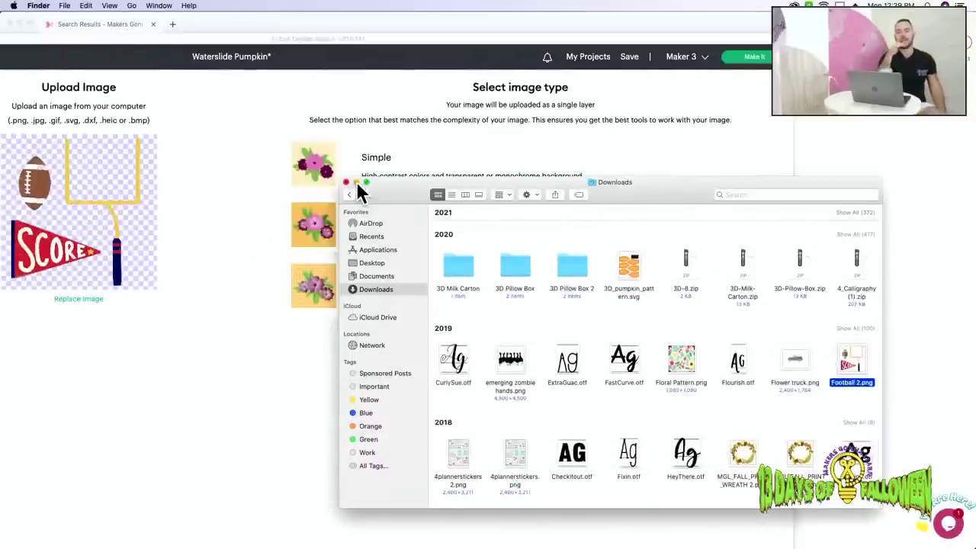
Clear away the Downloads and browser windows, and continue the football image upload with the Complex image type.
click(347, 182)
click(329, 21)
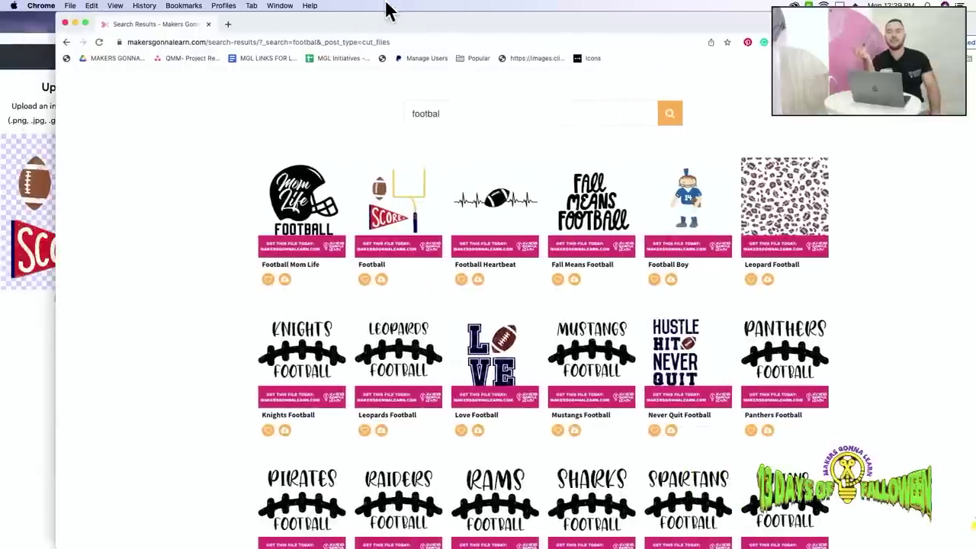
click(74, 24)
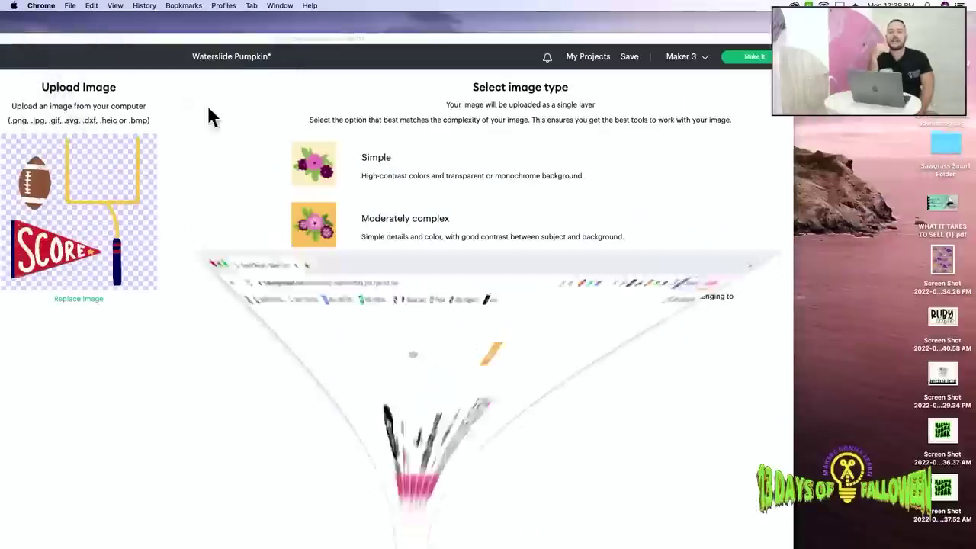
drag(332, 39, 496, 17)
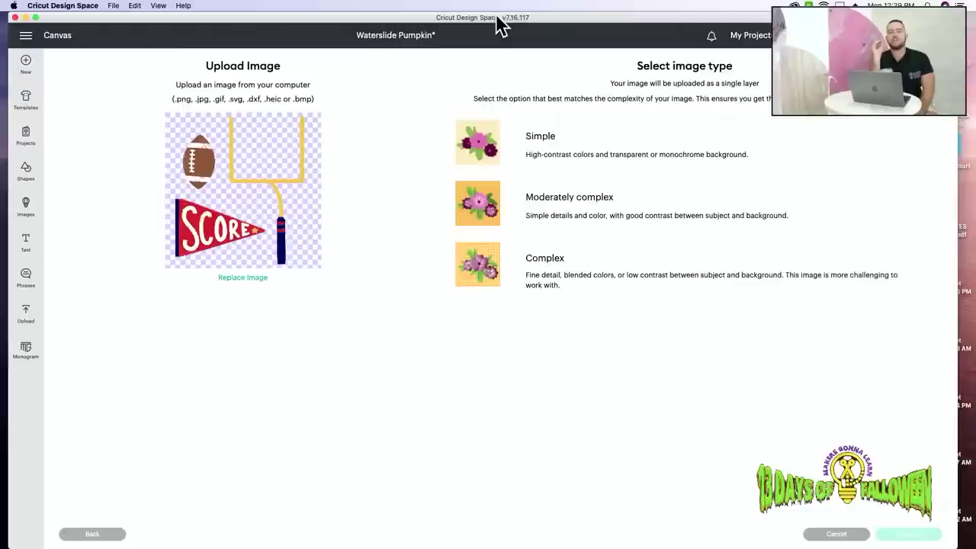
click(591, 280)
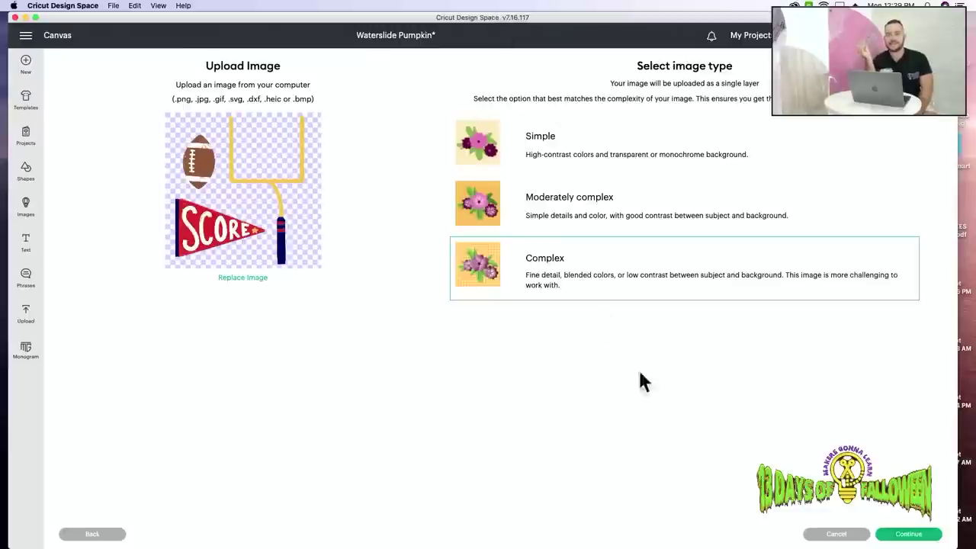
click(909, 535)
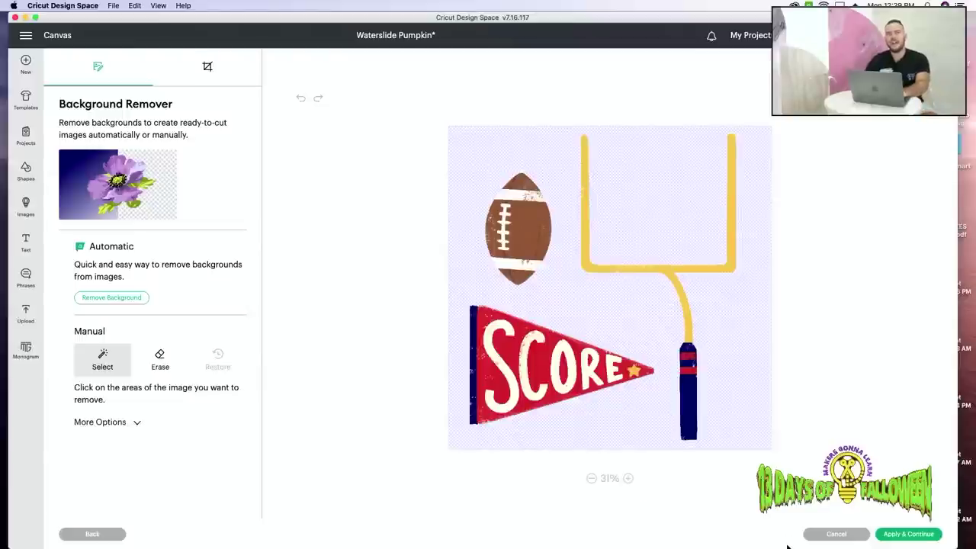
Accept the football image without removing any background, choose the Print Then Cut upload type, and upload it.
click(911, 538)
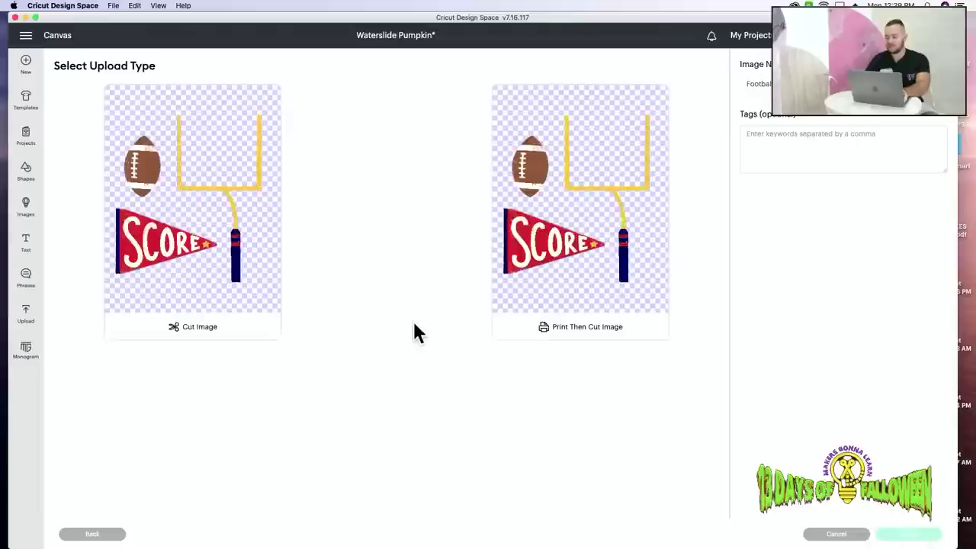
click(564, 222)
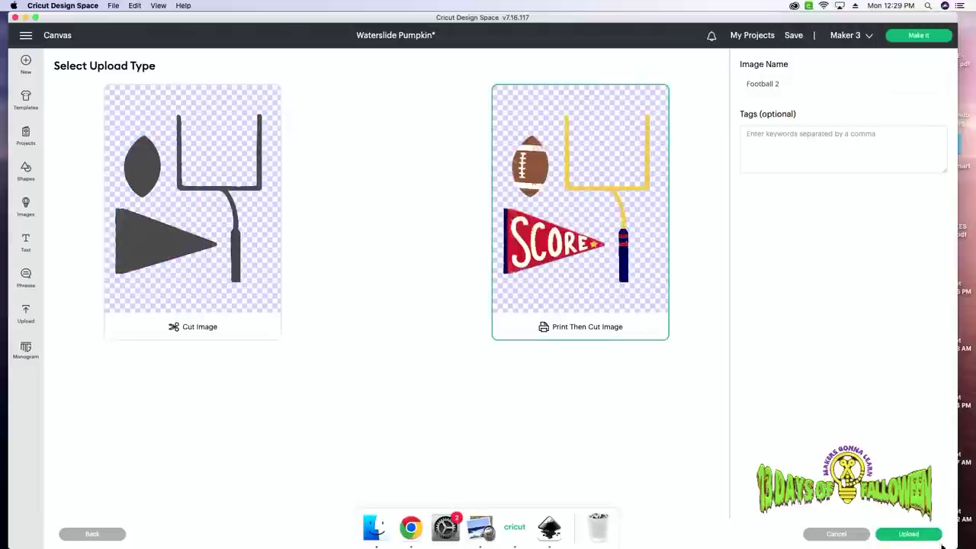
click(908, 539)
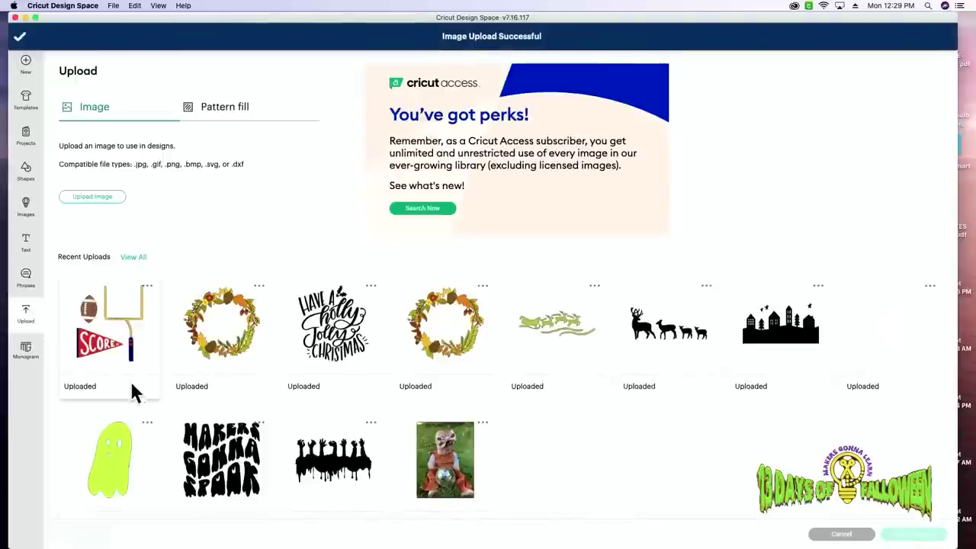
Add the uploaded Football 2 image to the canvas and move it into the empty space beside the wreath.
click(133, 325)
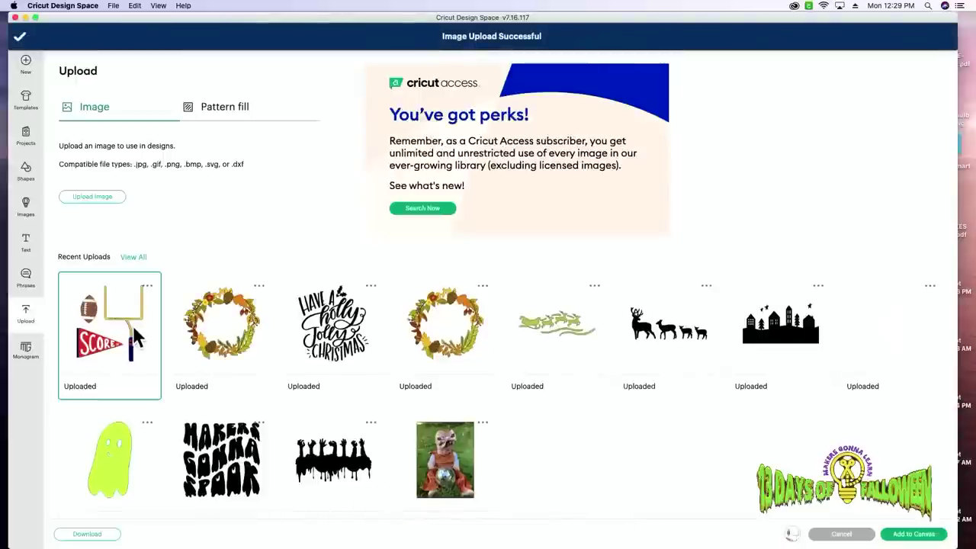
click(925, 537)
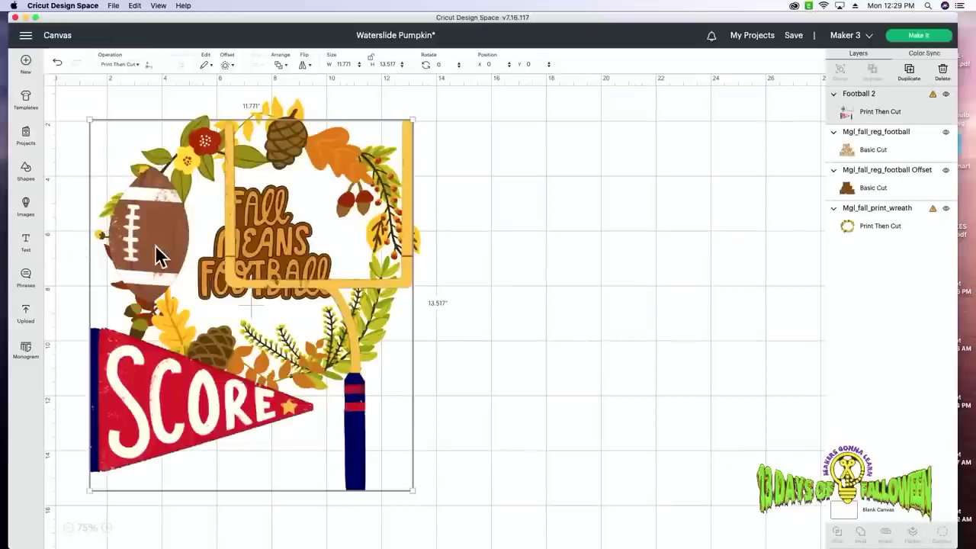
drag(156, 246, 529, 235)
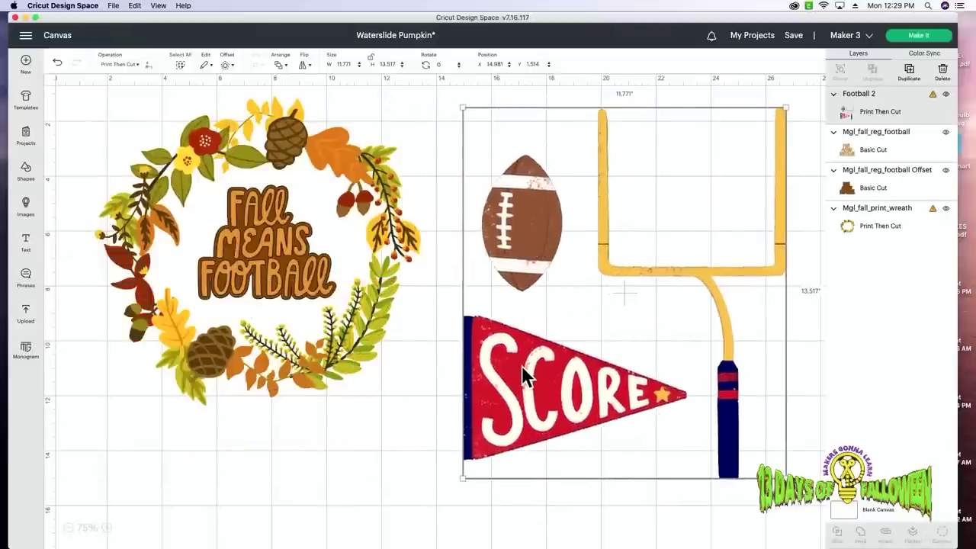
click(400, 438)
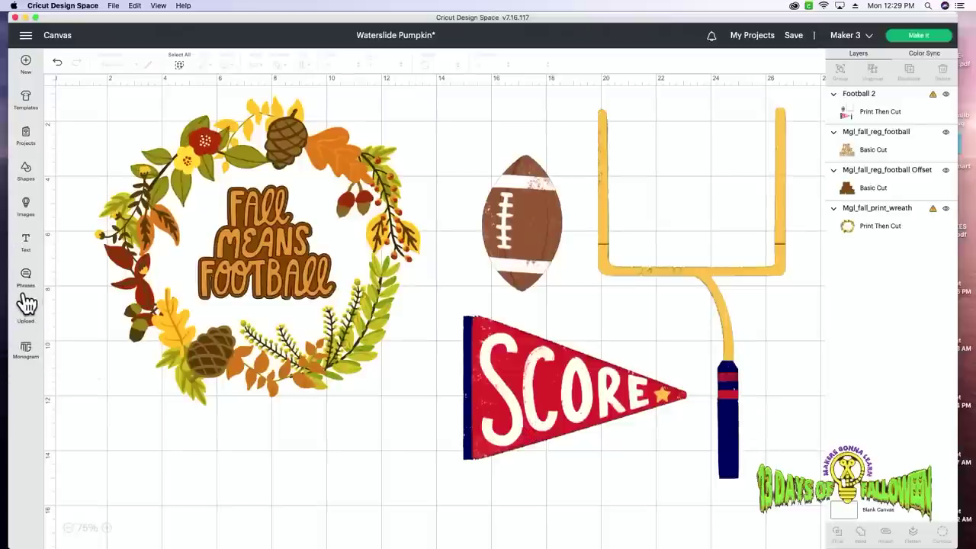
Draw a rectangle with the Square shape so that it completely covers the red SCORE pennant.
click(27, 180)
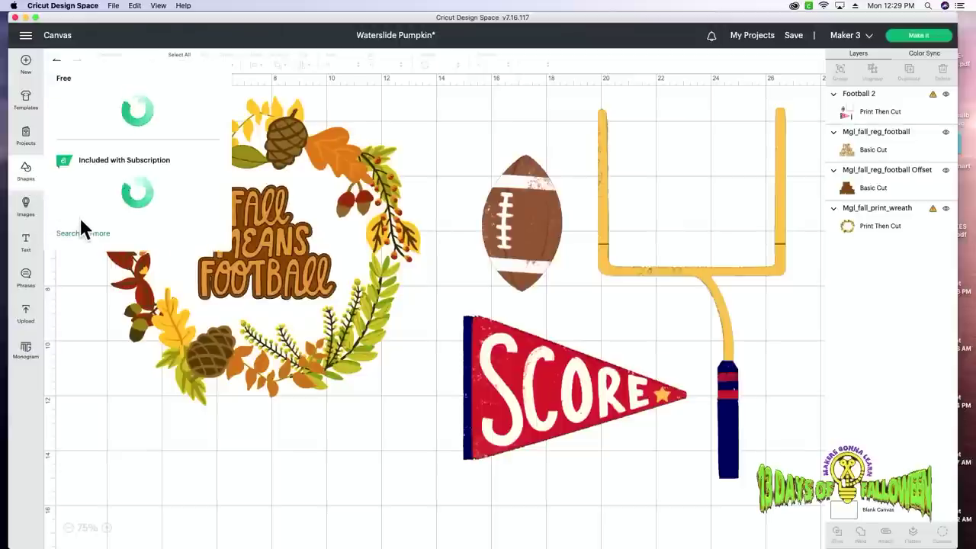
click(83, 282)
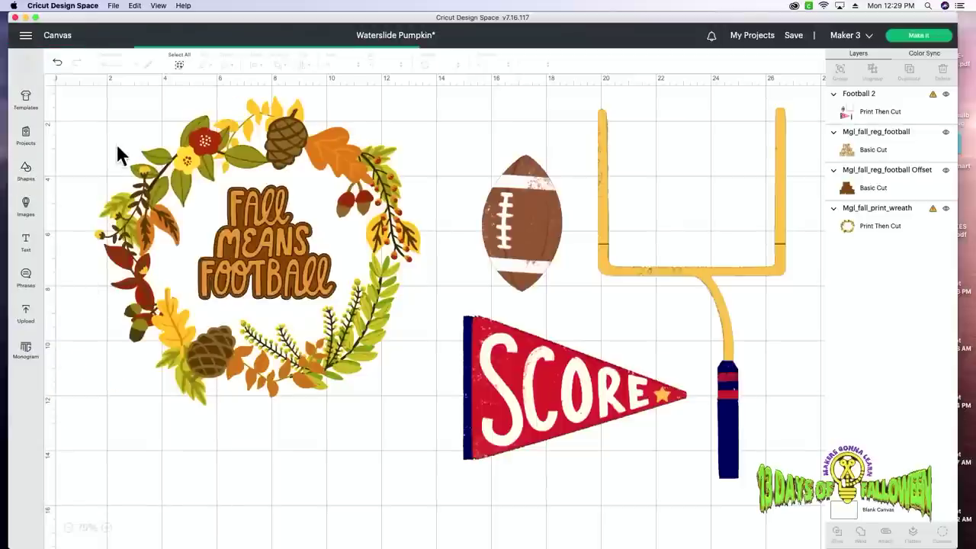
drag(106, 137, 694, 479)
click(516, 509)
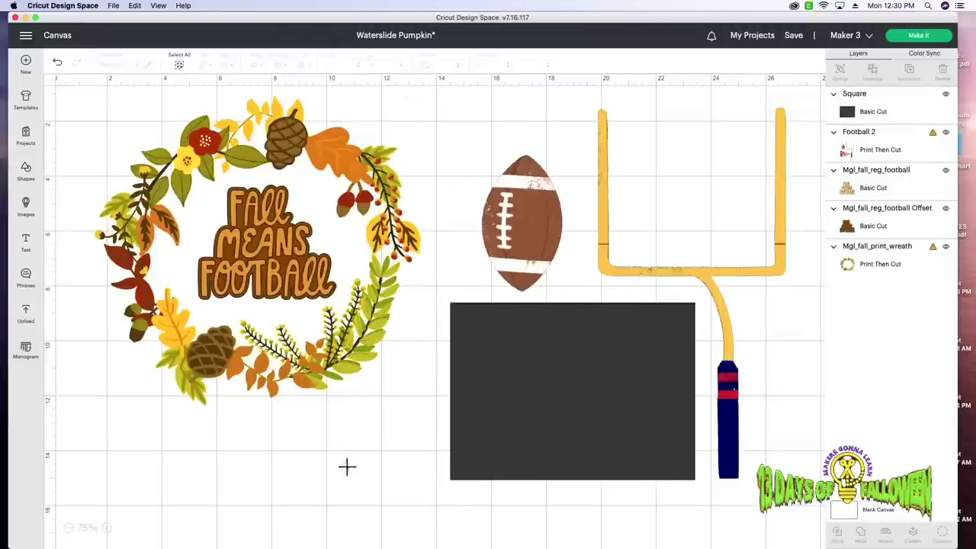
Select the rectangle together with the Football 2 image and try to slice the pennant away from the football and goalpost.
drag(347, 466, 577, 409)
click(575, 507)
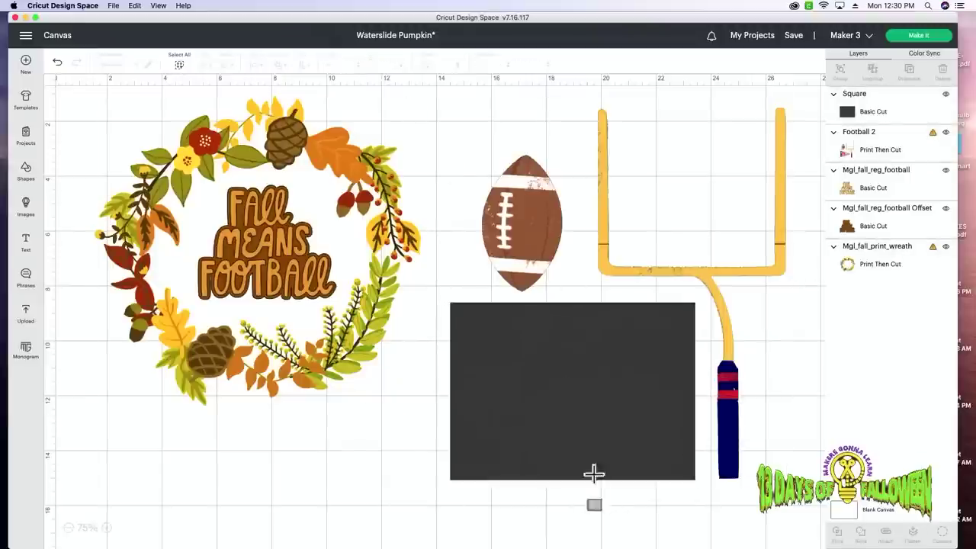
drag(592, 506, 619, 397)
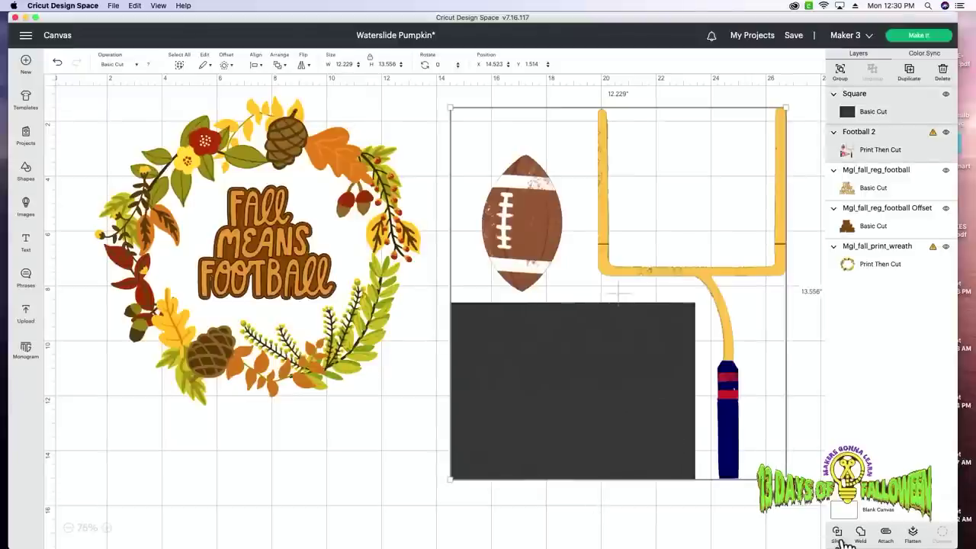
mouse_move(645, 402)
mouse_down()
mouse_move(599, 429)
mouse_move(636, 414)
mouse_up()
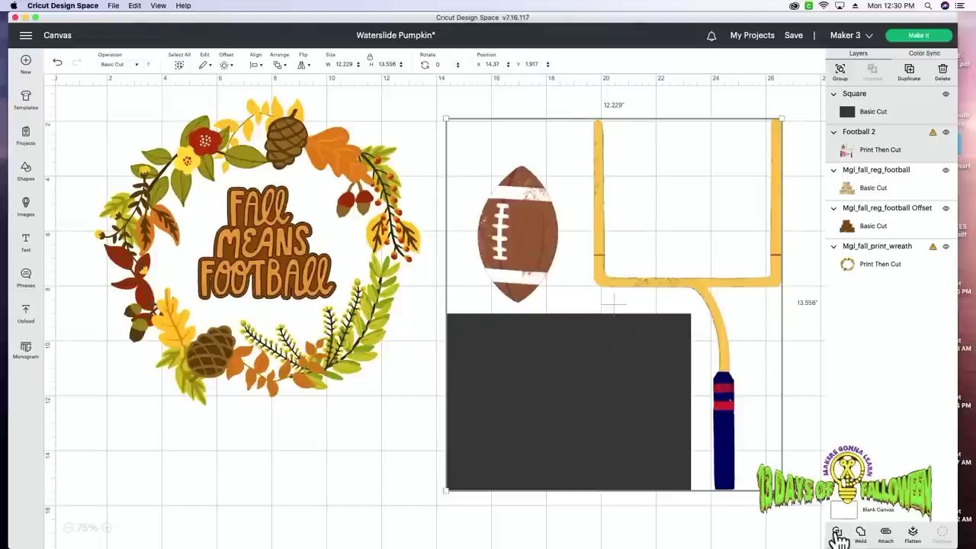
click(752, 523)
drag(466, 514, 591, 366)
click(839, 534)
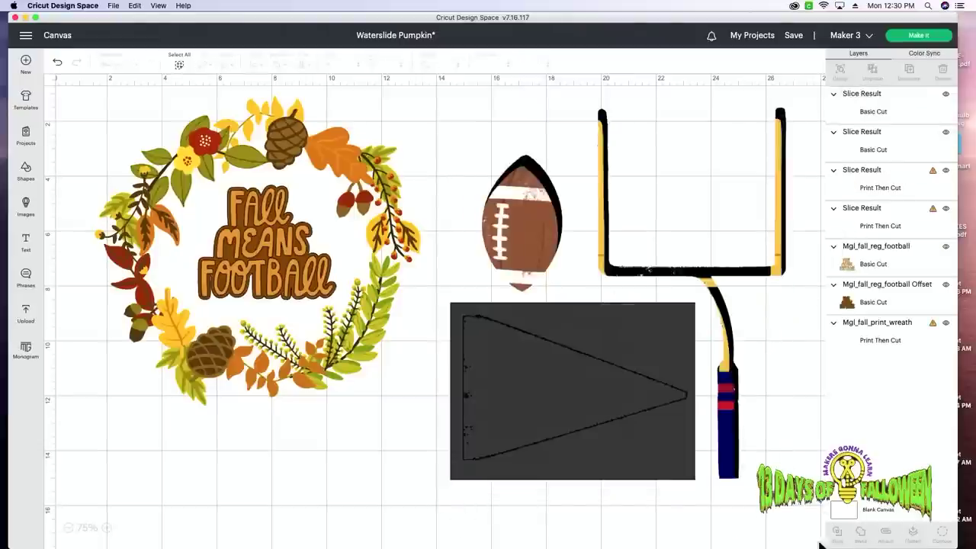
Pull the overlapping sliced copies of the rectangle and pennant apart and remove the surplus pieces.
drag(628, 373, 627, 238)
click(530, 268)
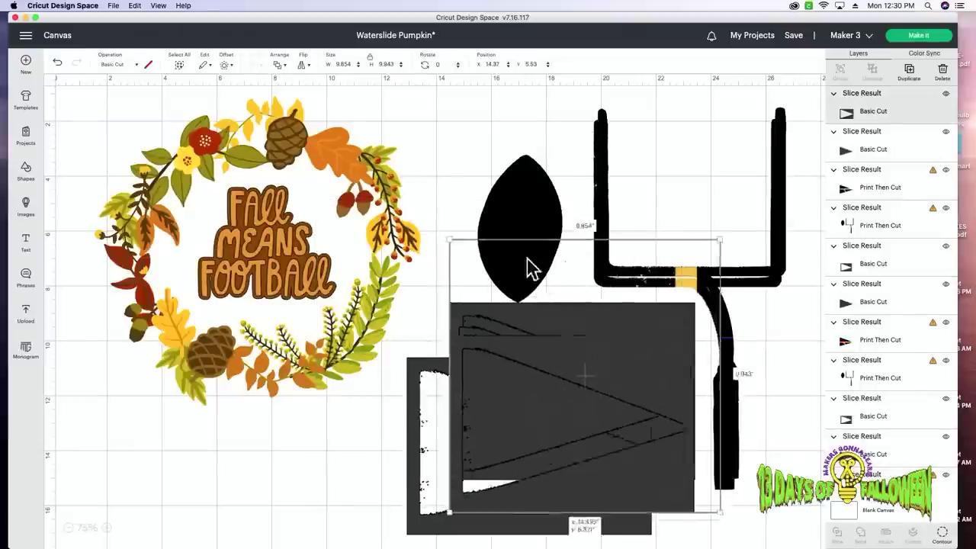
drag(529, 268, 504, 313)
key(super+z)
key(super+z)
key(super+z)
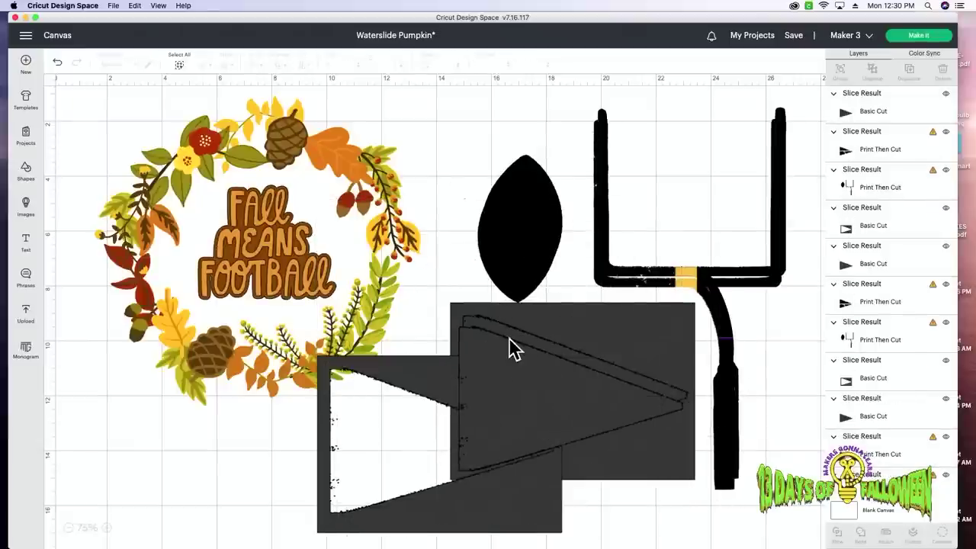
key(super+z)
drag(514, 355, 523, 409)
key(super+z)
key(super+z)
key(super+z)
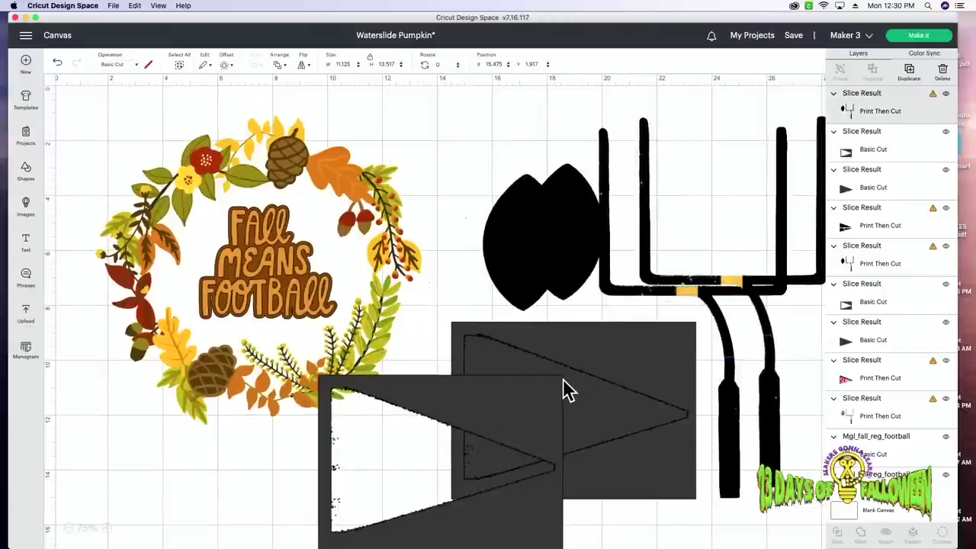
Clear the remaining duplicate slices, including the black pennant piece with the yellow goalpost section.
key(super+z)
key(super+z)
key(super+z)
key(super+z)
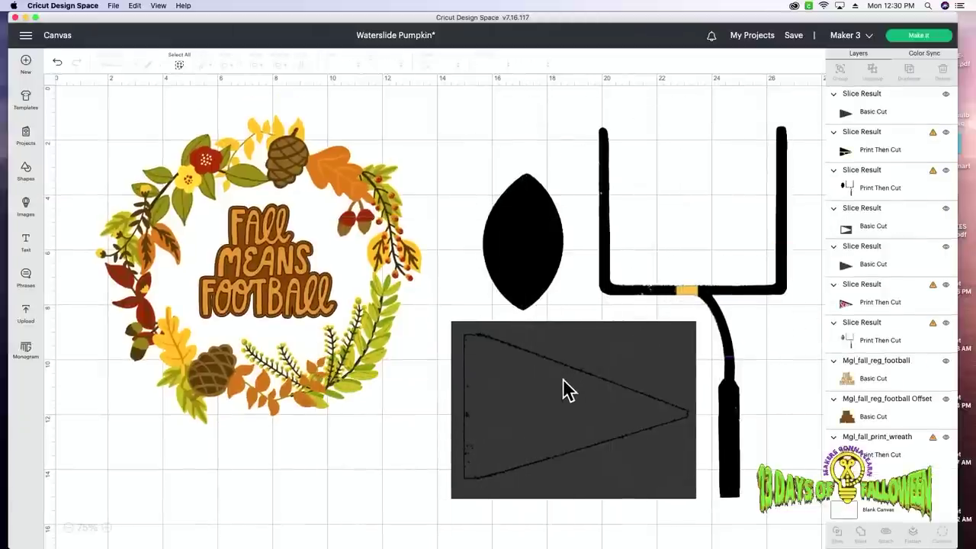
key(super+z)
key(super+z)
key(super+z)
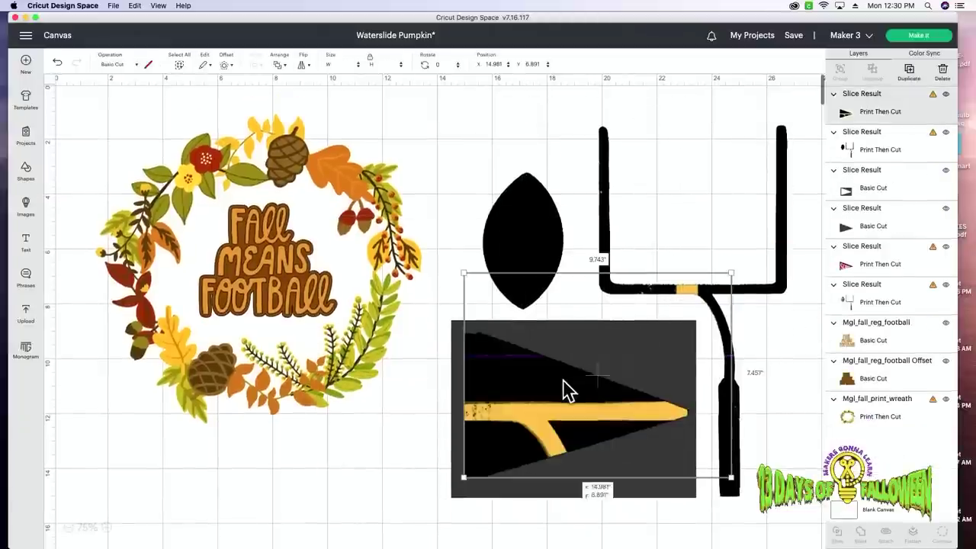
drag(564, 395, 662, 340)
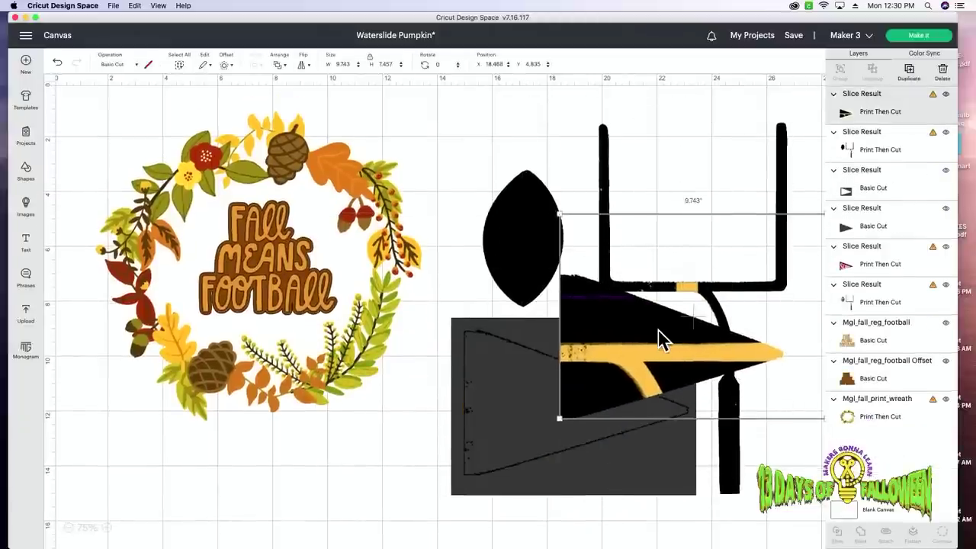
key(Delete)
Move the black football and goalpost slice off the coloured artwork and delete it.
drag(506, 114, 655, 360)
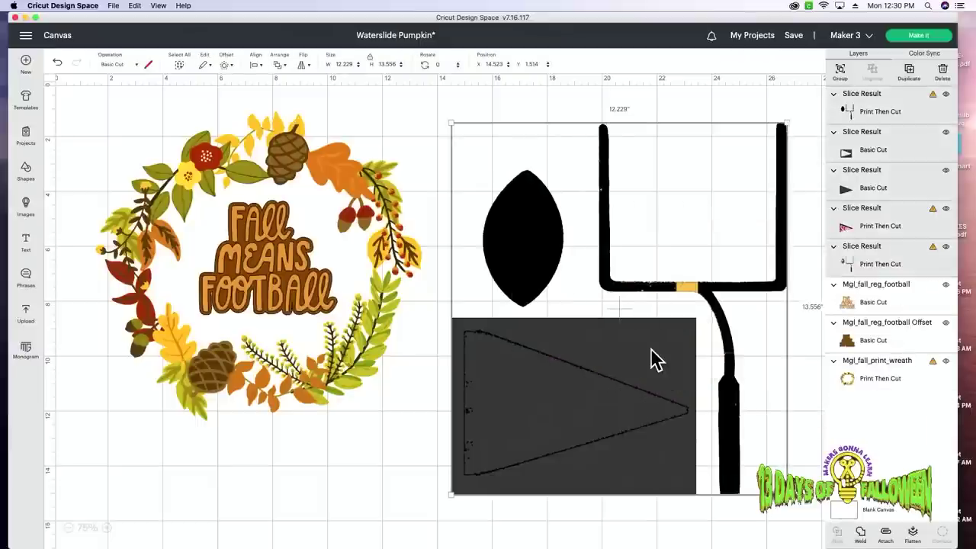
click(911, 257)
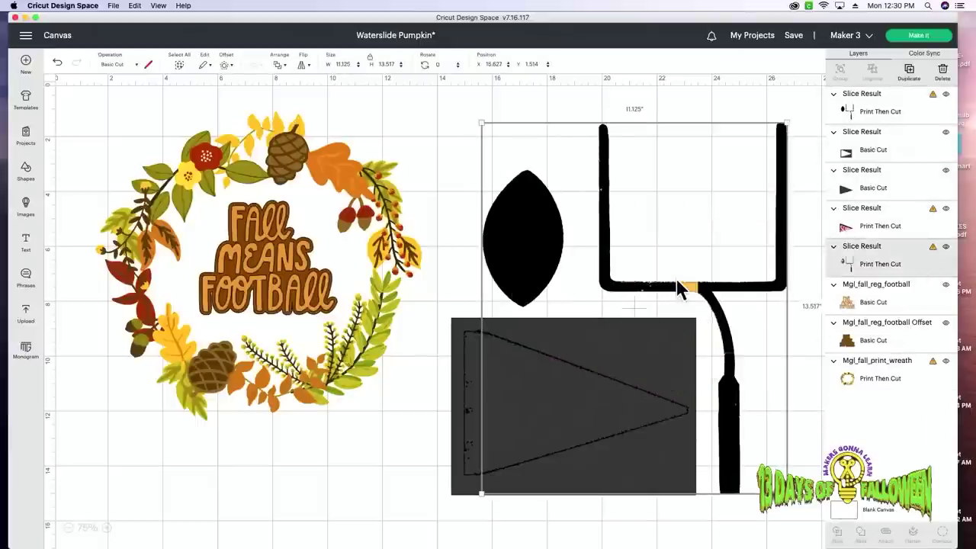
drag(726, 272, 600, 316)
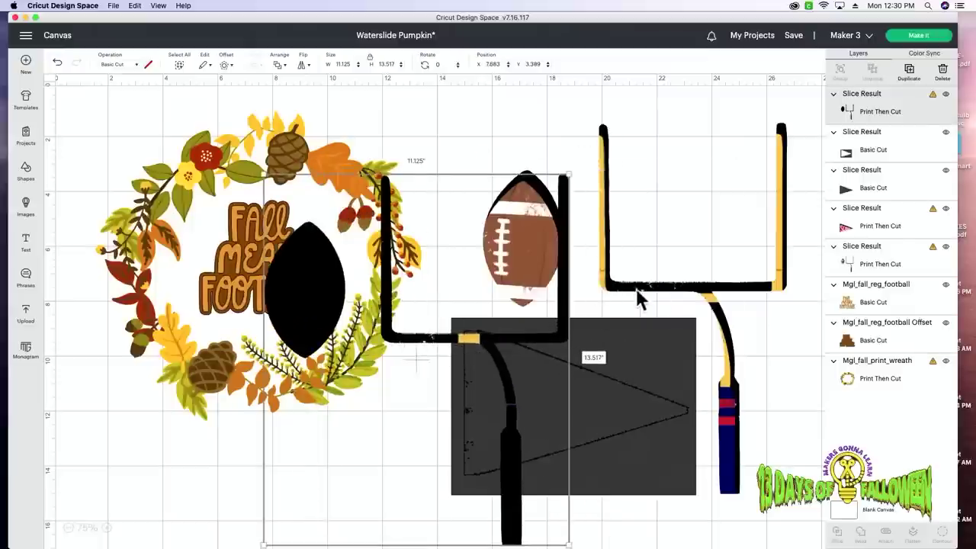
drag(534, 229, 600, 250)
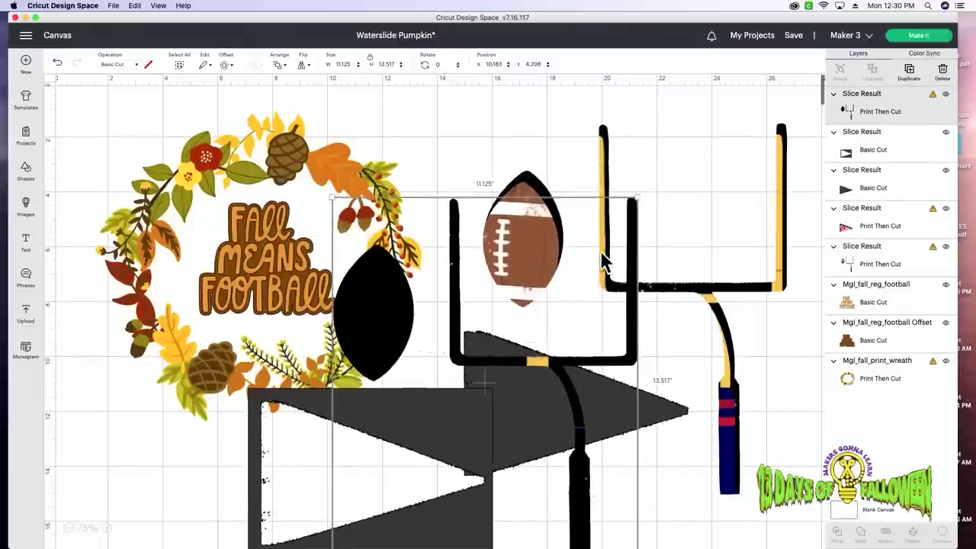
key(Delete)
Delete the sliced rectangle frame, the dark pennant silhouette and the SCORE pennant slice.
click(465, 404)
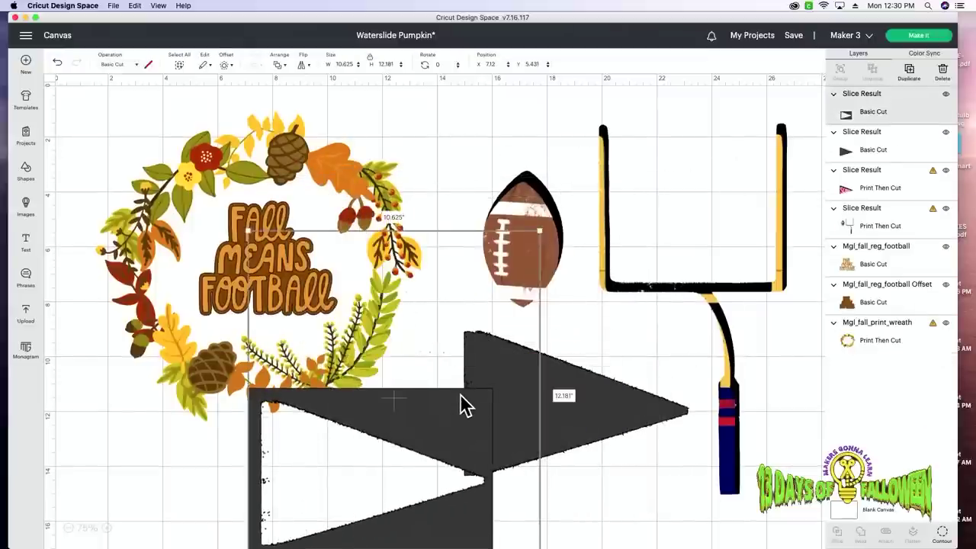
key(Delete)
drag(462, 403, 404, 477)
key(Delete)
key(Delete)
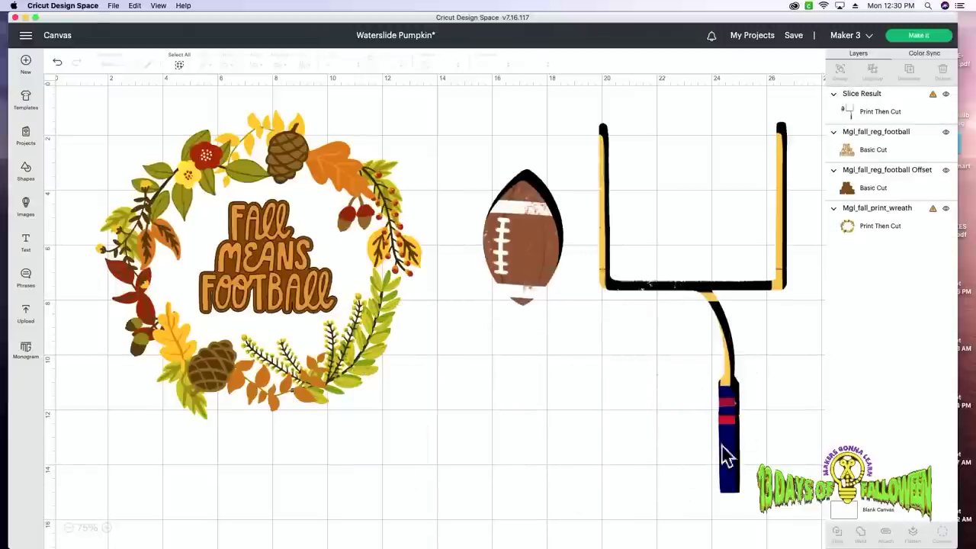
Delete the last football and goalpost slice, leaving only the wreath and lettering on the canvas.
click(725, 382)
mouse_move(725, 381)
mouse_down()
mouse_move(687, 415)
mouse_move(730, 388)
mouse_up()
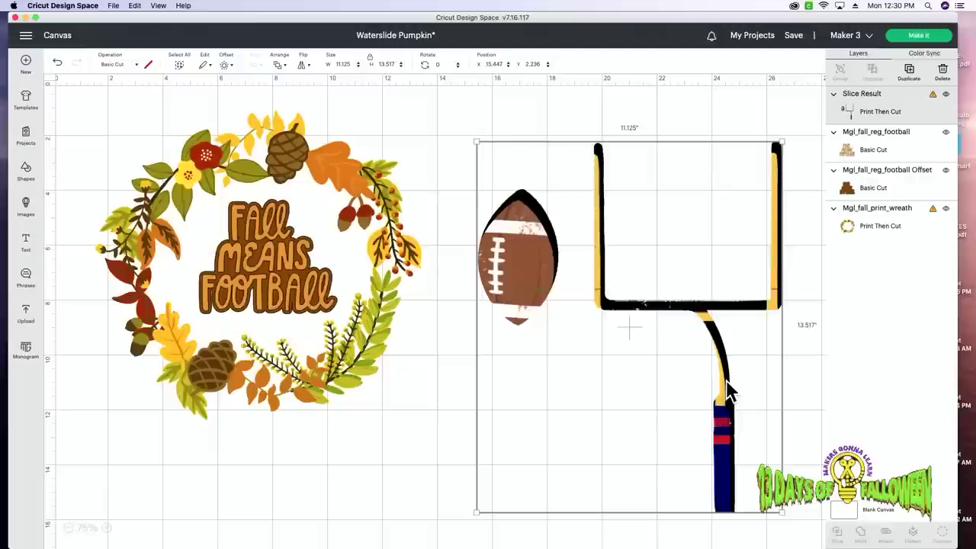
key(Delete)
scroll(427, 412, down, 1)
scroll(428, 412, right, 1)
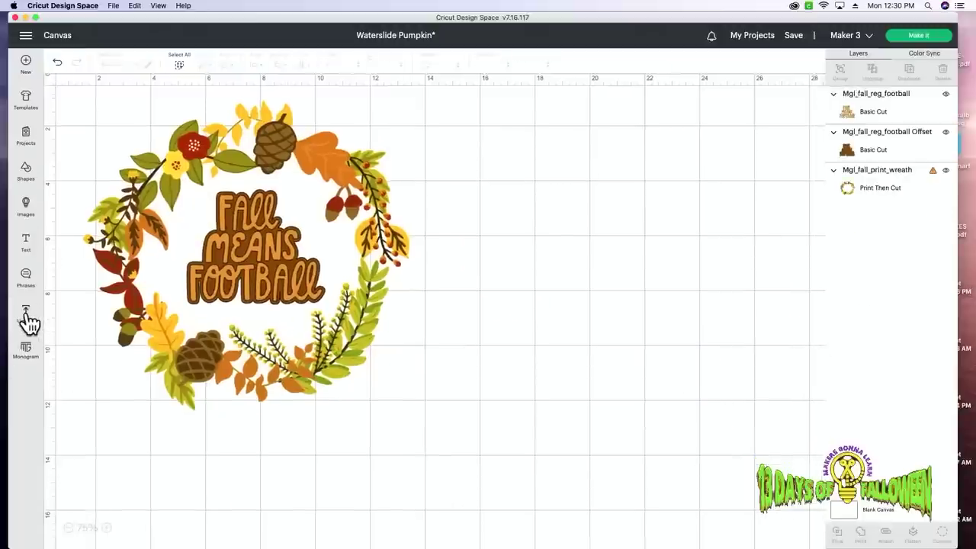
Open the full list of uploaded images and search it for "football".
click(27, 319)
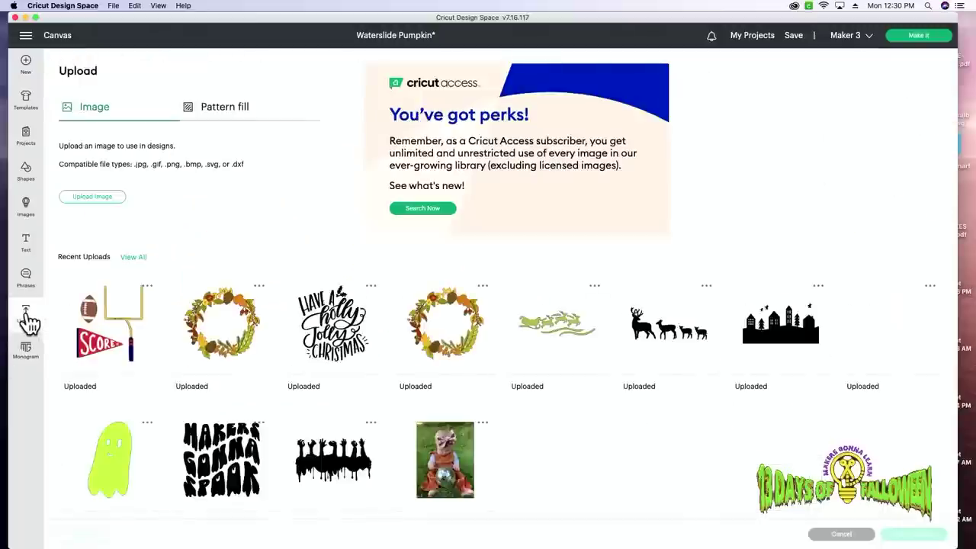
click(134, 258)
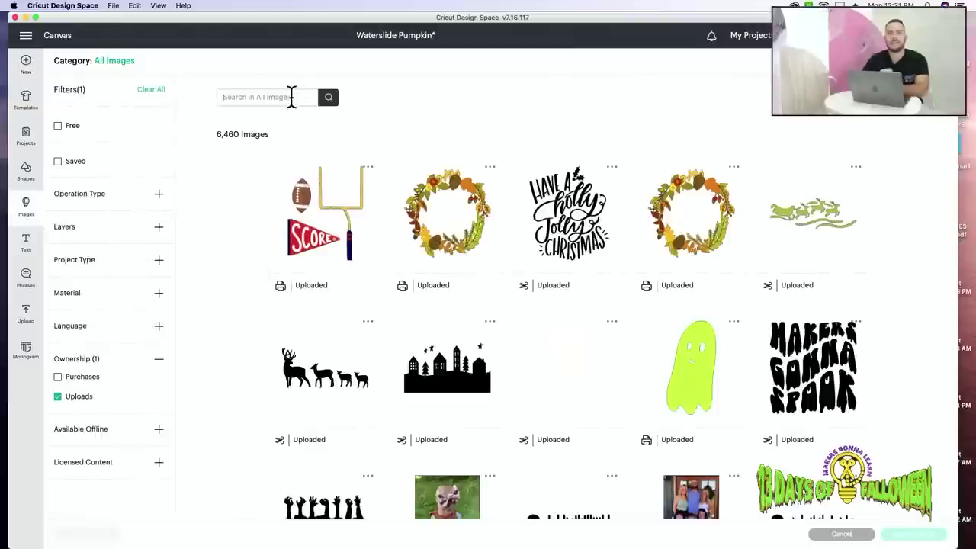
click(290, 96)
text(footb)
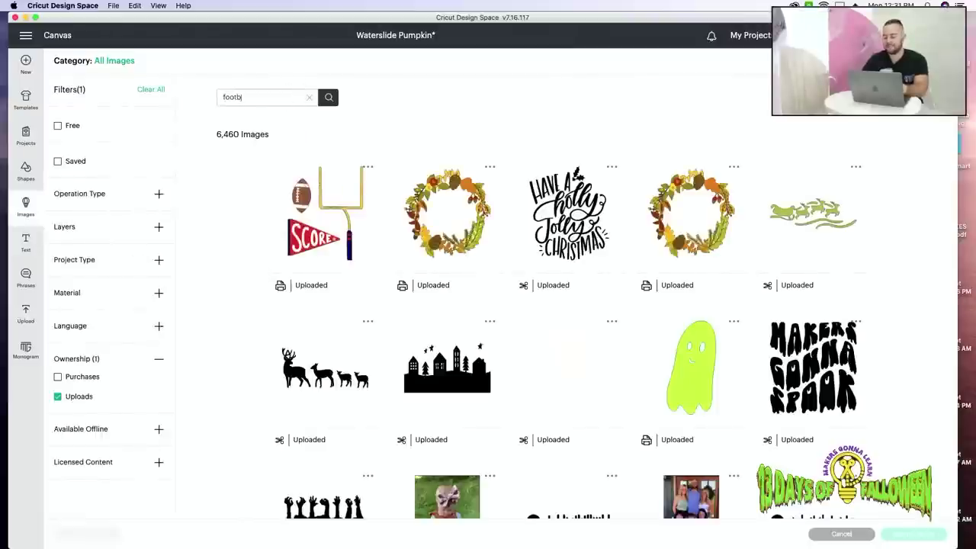
text(all)
key(Return)
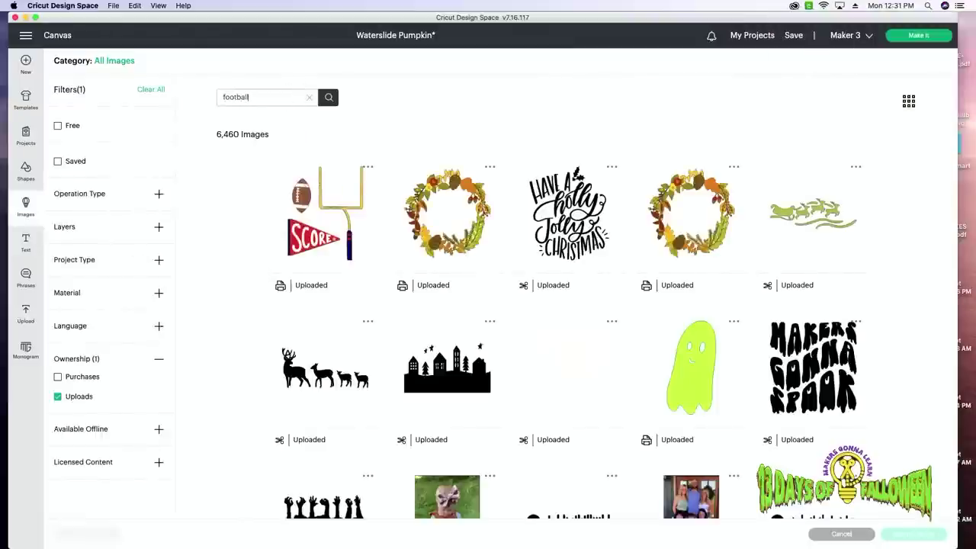
Add the uploaded MOM football design to the canvas and move it into the empty area beside the wreath.
click(563, 234)
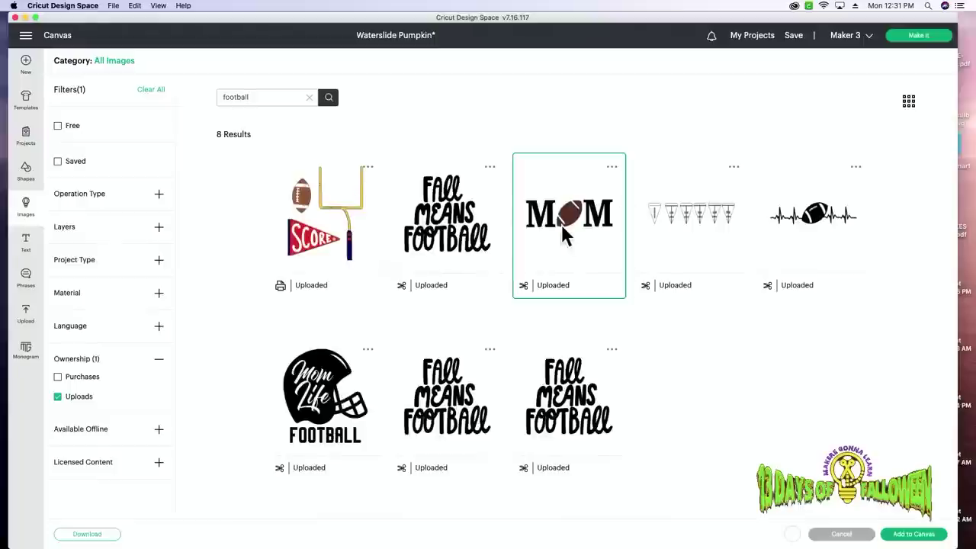
click(924, 534)
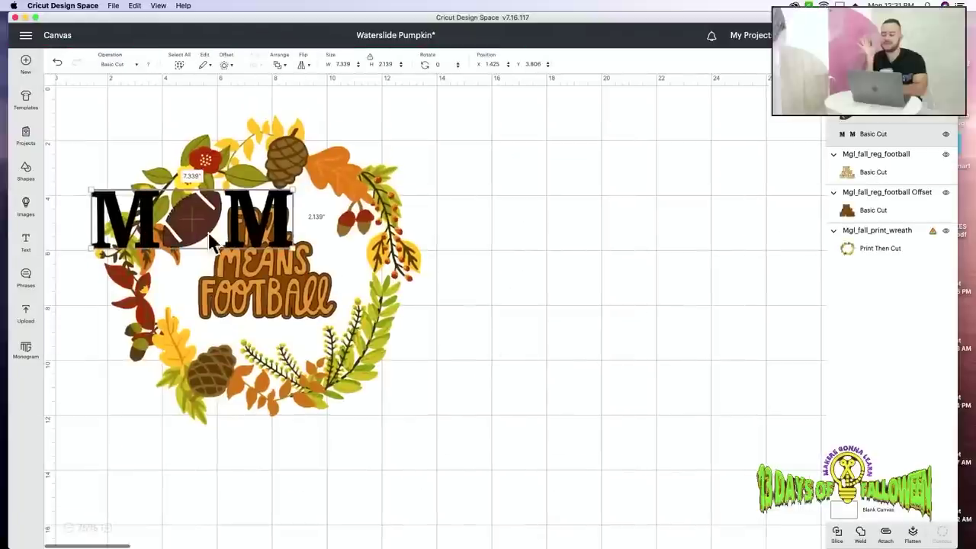
drag(209, 244, 734, 293)
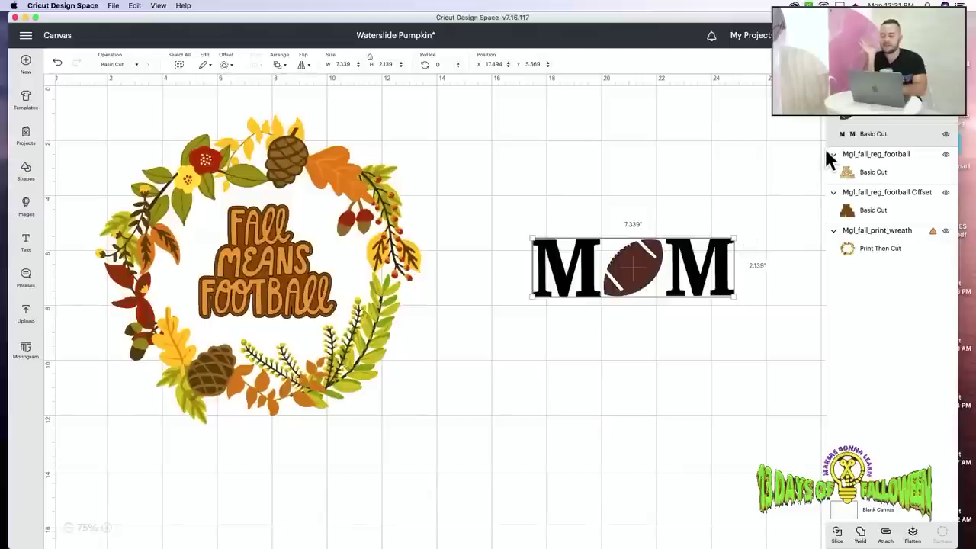
Separate the football from the MOM design, delete the two M letters and move the football close to the wreath.
click(658, 302)
click(698, 282)
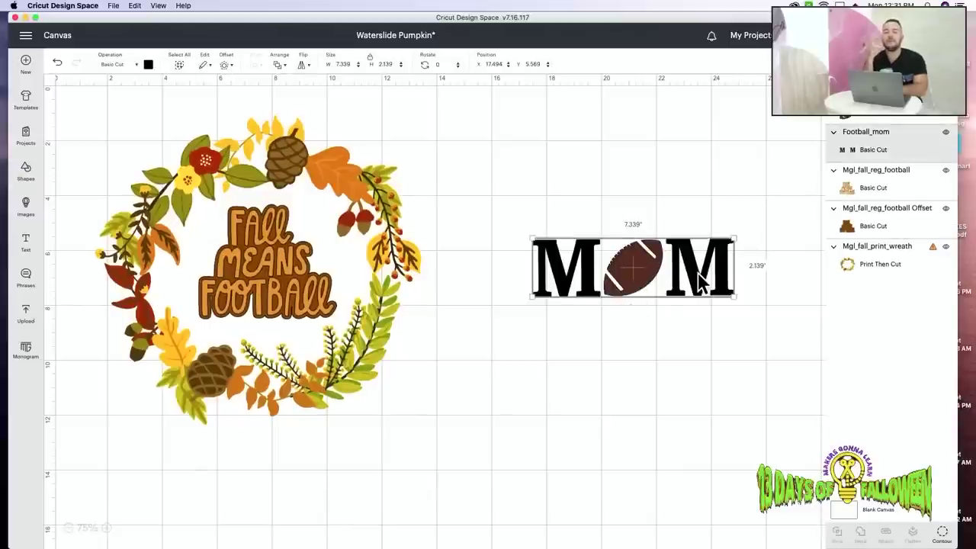
click(709, 359)
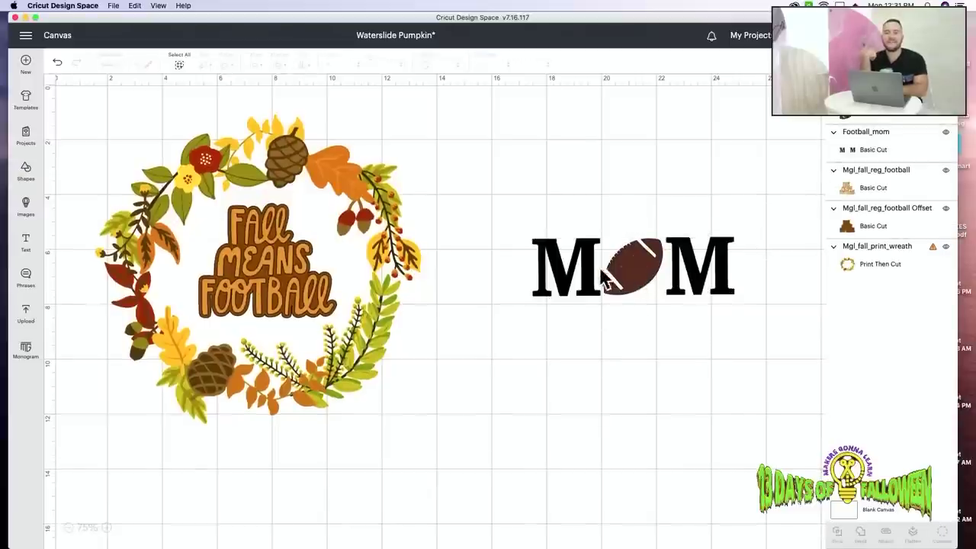
drag(628, 282, 625, 192)
drag(540, 274, 516, 381)
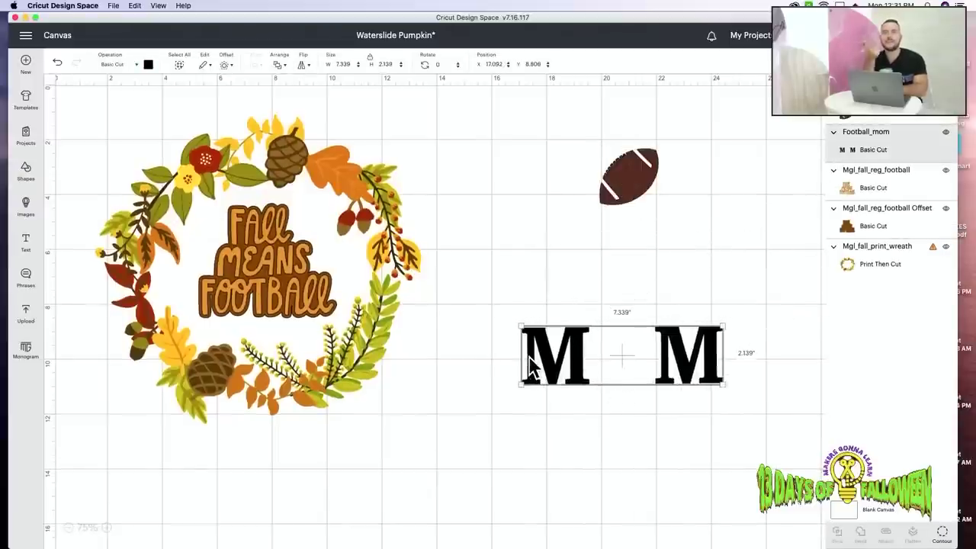
key(Delete)
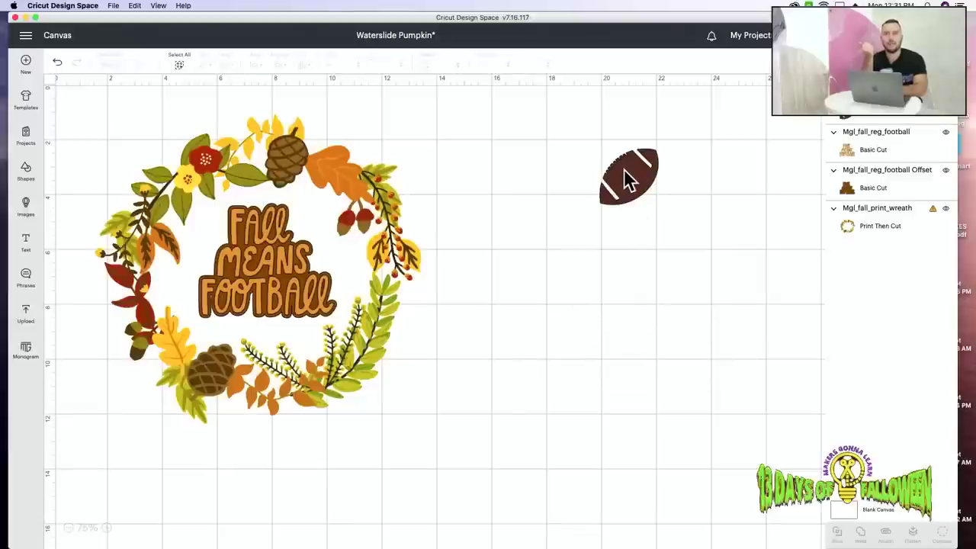
drag(630, 179, 500, 253)
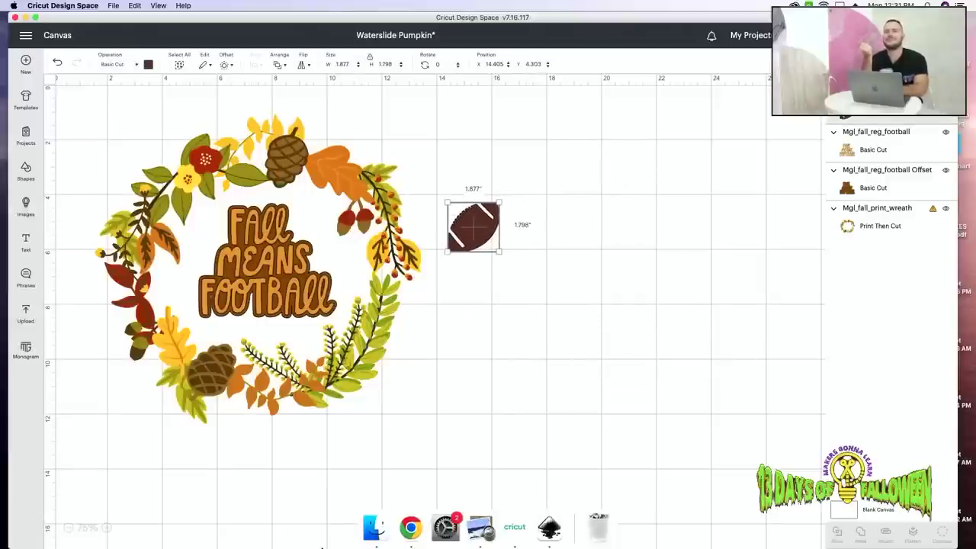
Switch to the Makers Gonna Learn site in Chrome and examine both pages of football cut files for a suitable football.
click(411, 523)
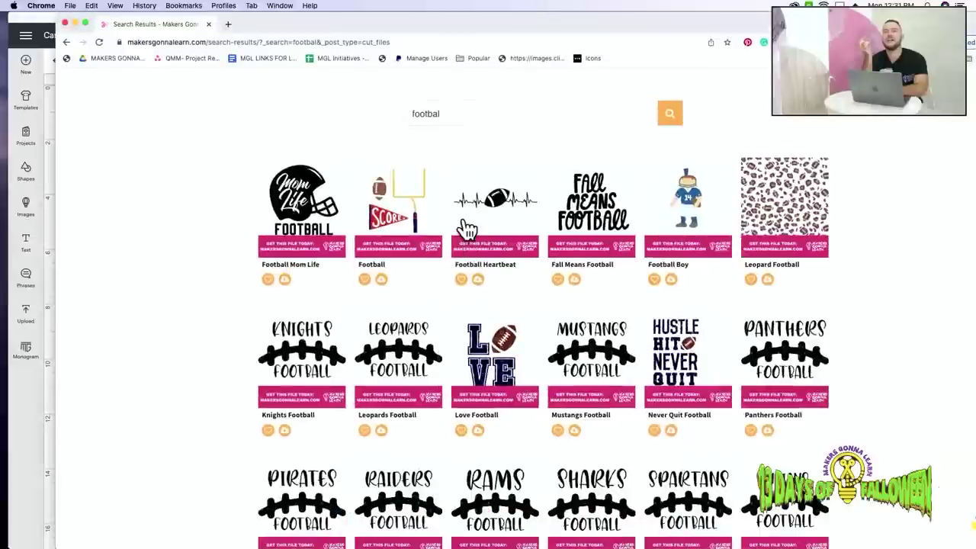
scroll(467, 229, down, 2)
scroll(467, 229, down, 4)
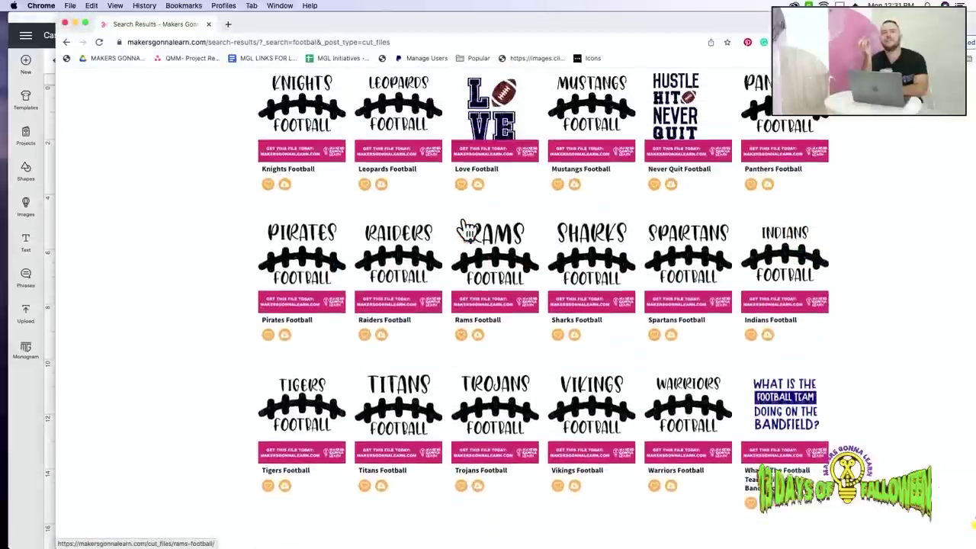
scroll(467, 229, down, 1)
click(790, 462)
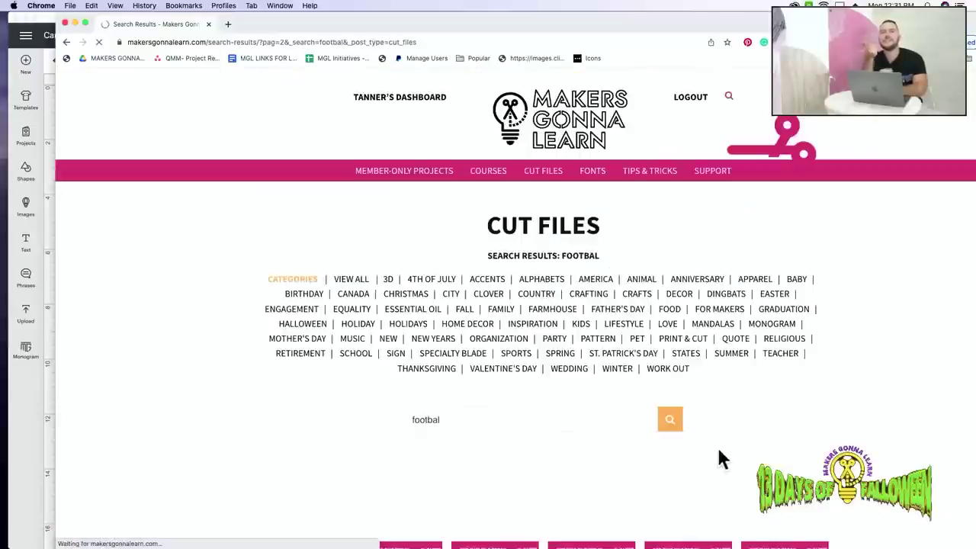
scroll(680, 446, down, 3)
scroll(680, 446, down, 1)
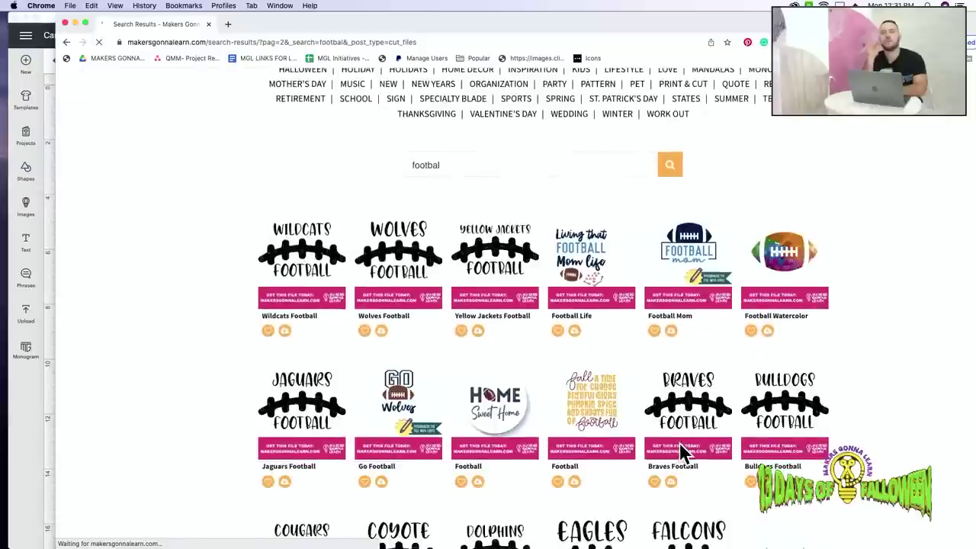
scroll(679, 446, down, 2)
scroll(681, 449, down, 3)
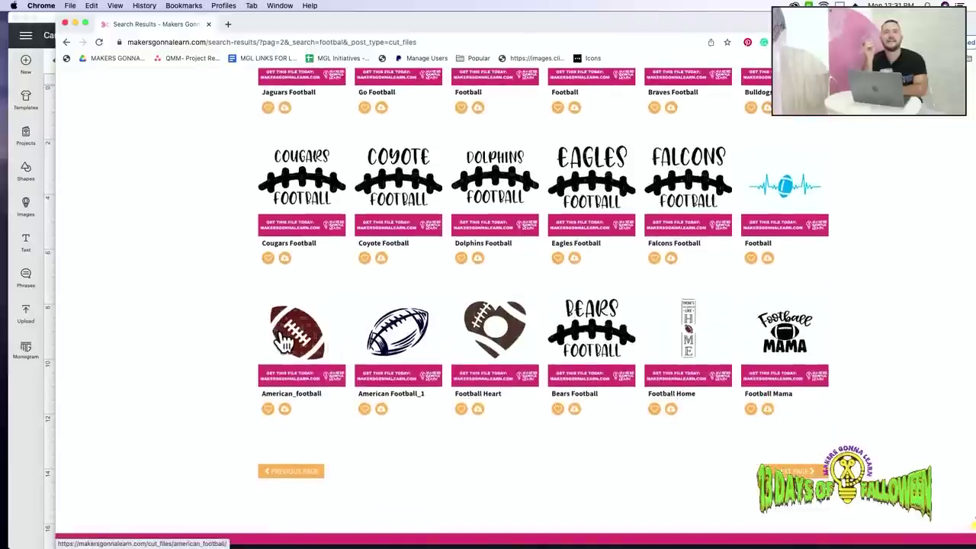
scroll(406, 355, down, 1)
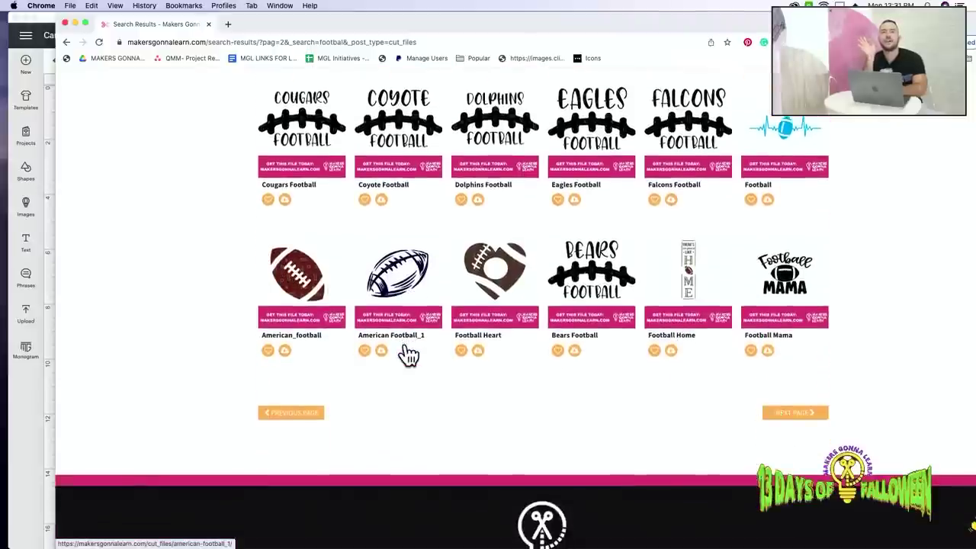
Download the American_football cut file, open its extracted folder, and return to the Design Space canvas.
click(286, 353)
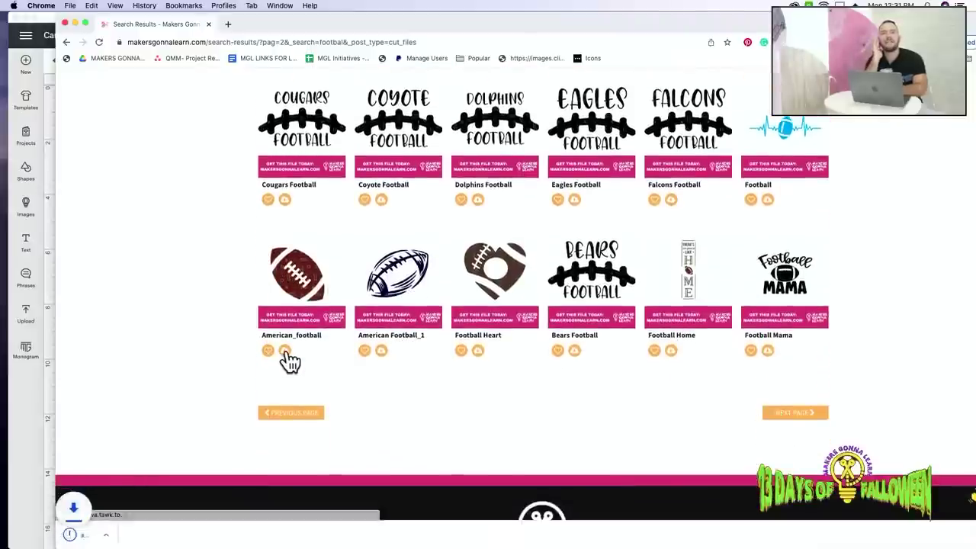
click(130, 535)
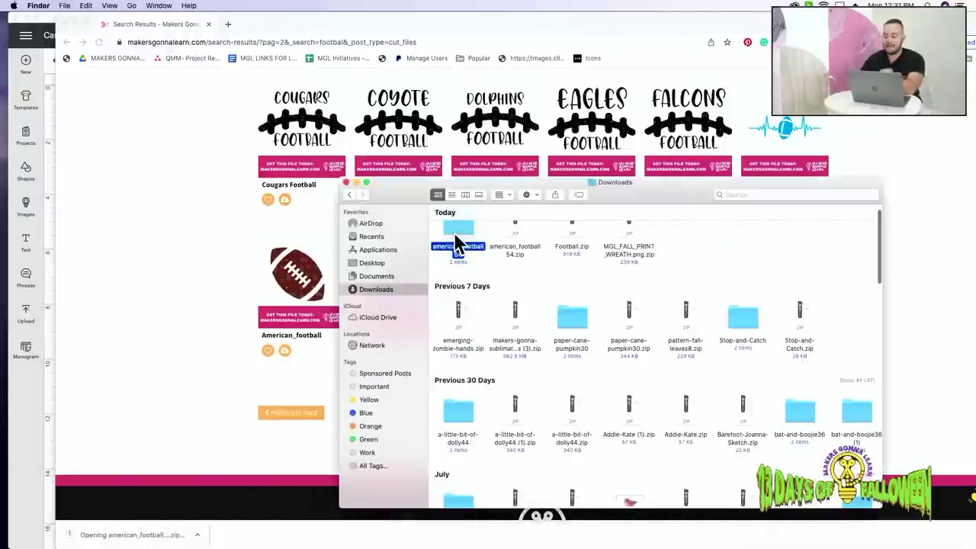
double_click(455, 232)
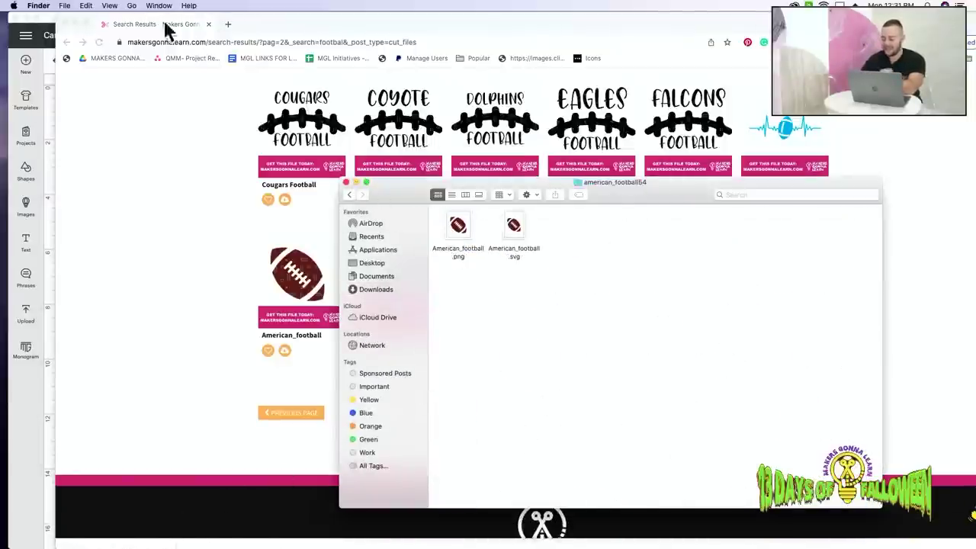
click(77, 25)
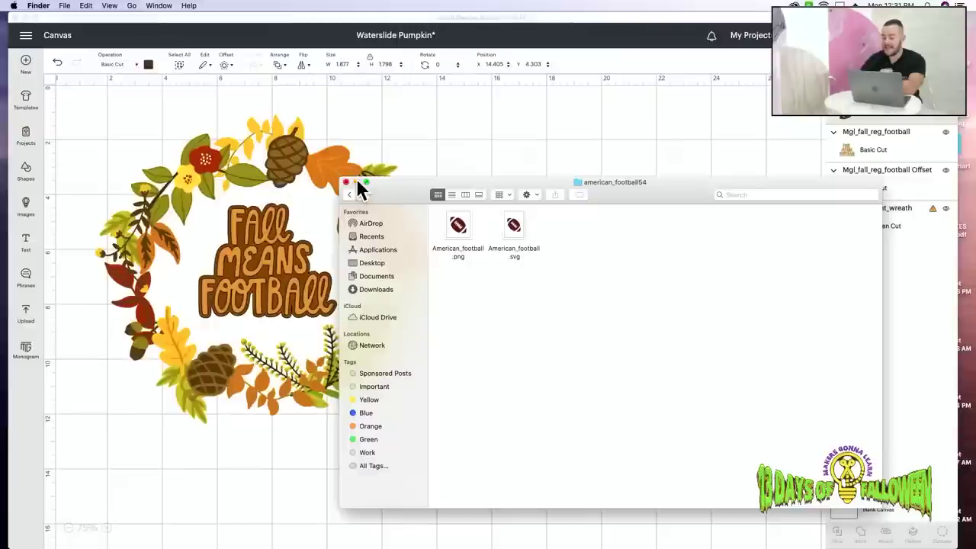
click(356, 182)
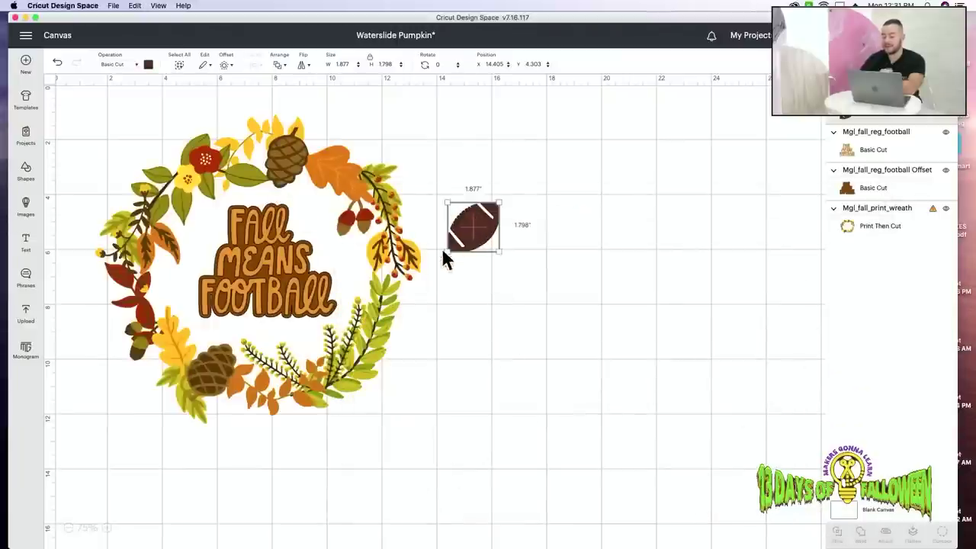
Enlarge the football to about 7.06 in wide and position it in the empty area beside the wreath.
drag(479, 234, 625, 499)
drag(618, 427, 623, 341)
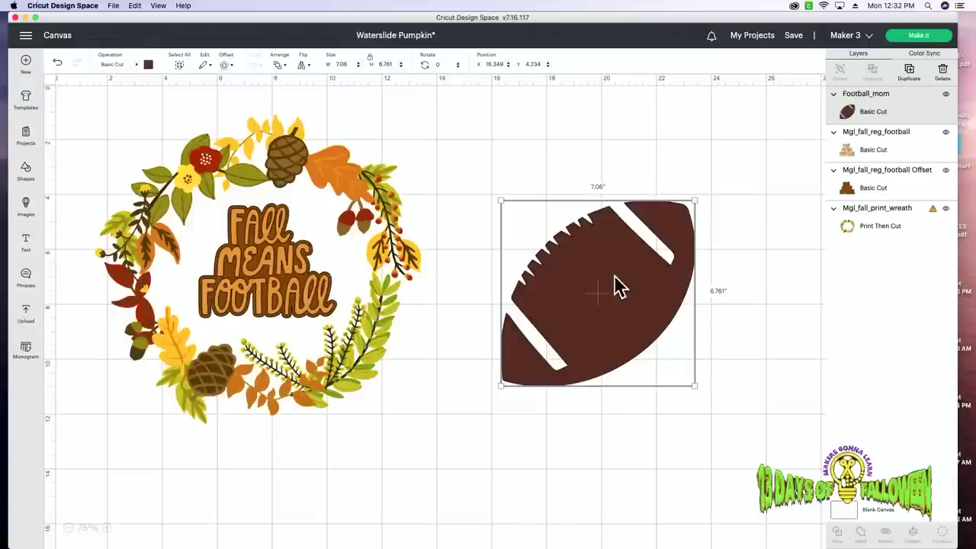
drag(615, 283, 620, 292)
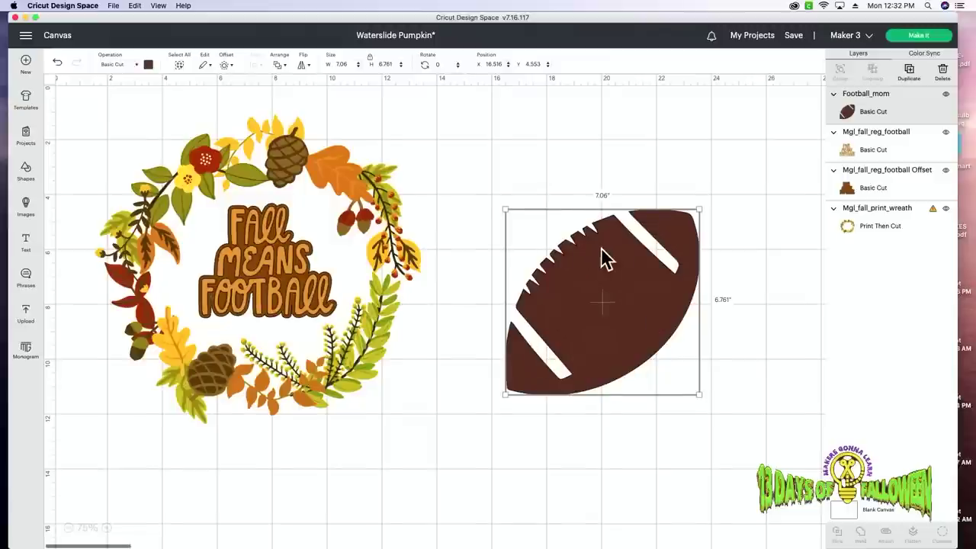
drag(604, 257, 603, 314)
Apply a rounded-corner offset of 0.3 in around the football.
click(224, 65)
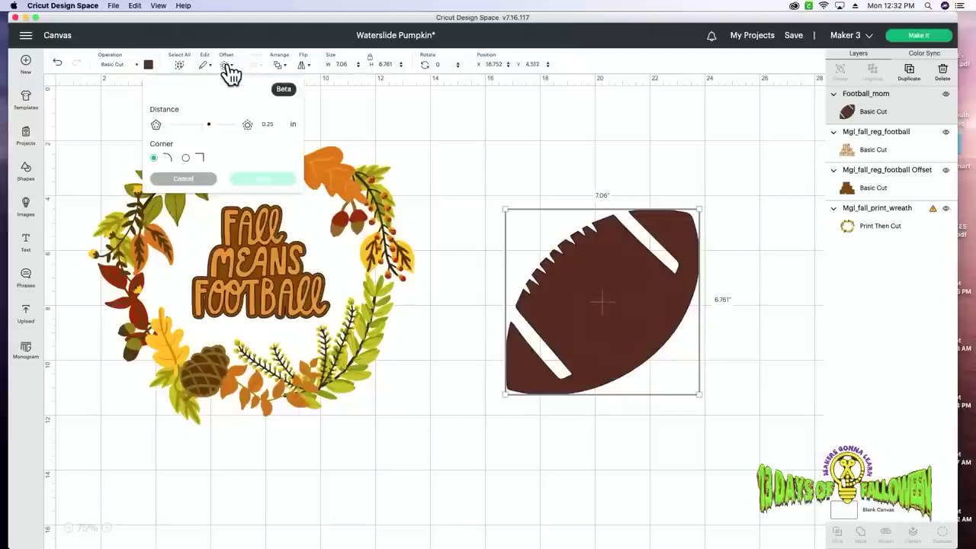
click(279, 125)
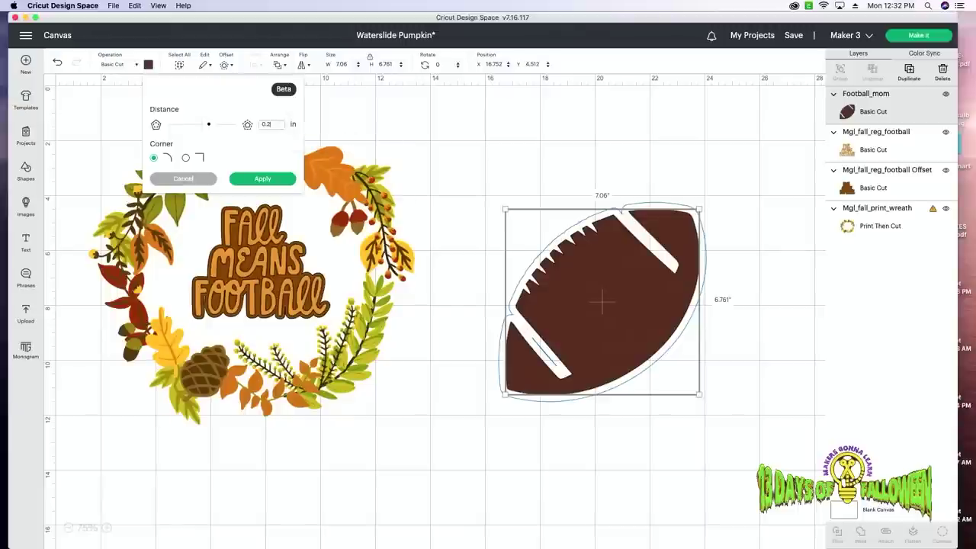
key(Return)
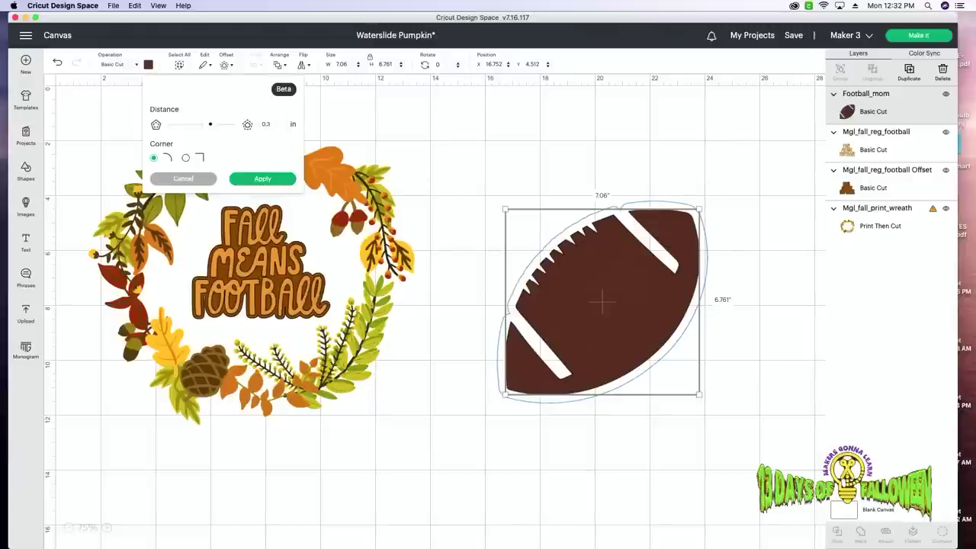
click(273, 181)
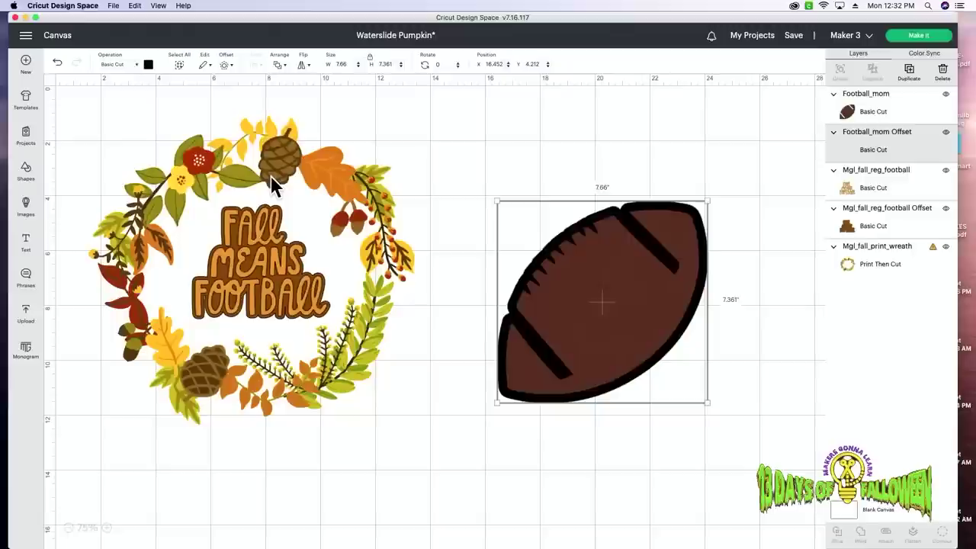
Color the football's offset white and flatten the offset and football into one Print Then Cut image.
click(149, 65)
click(159, 159)
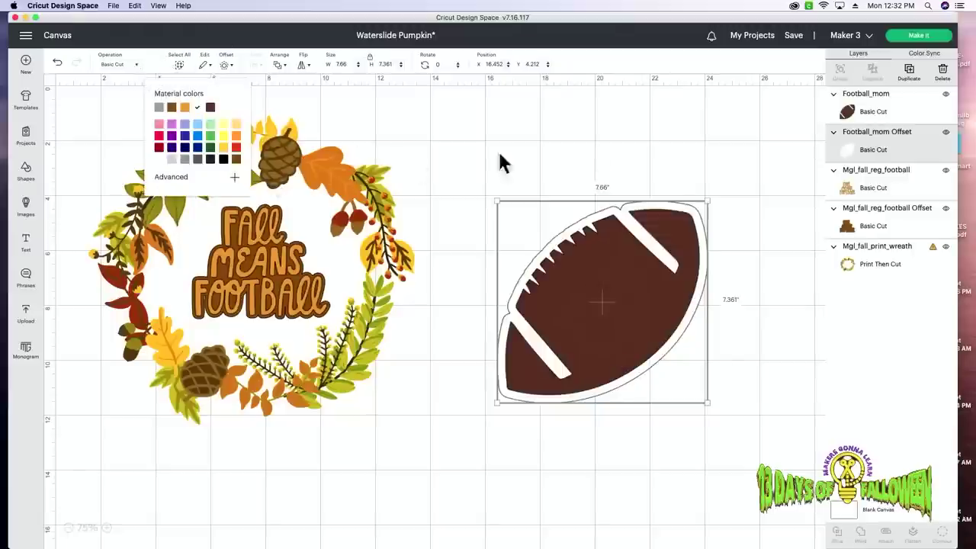
drag(689, 161, 615, 333)
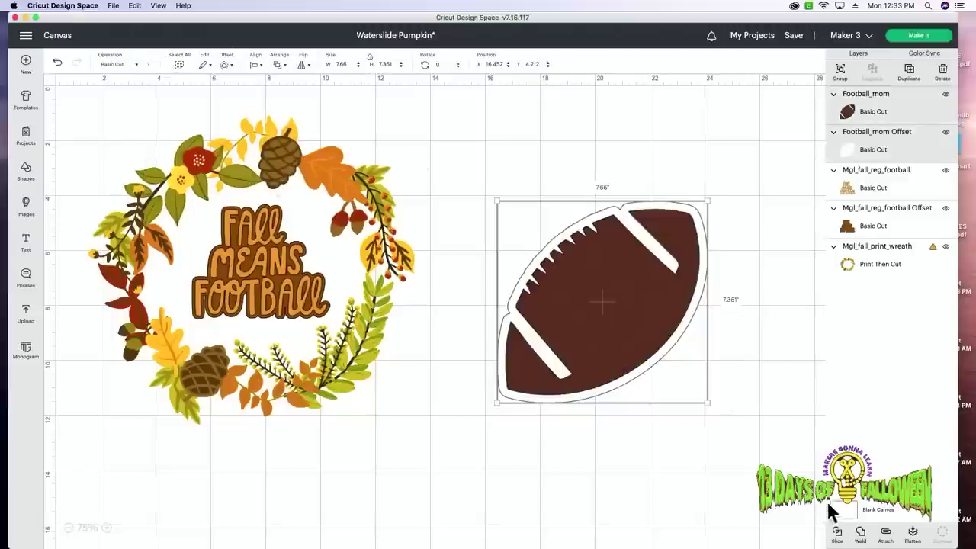
click(913, 536)
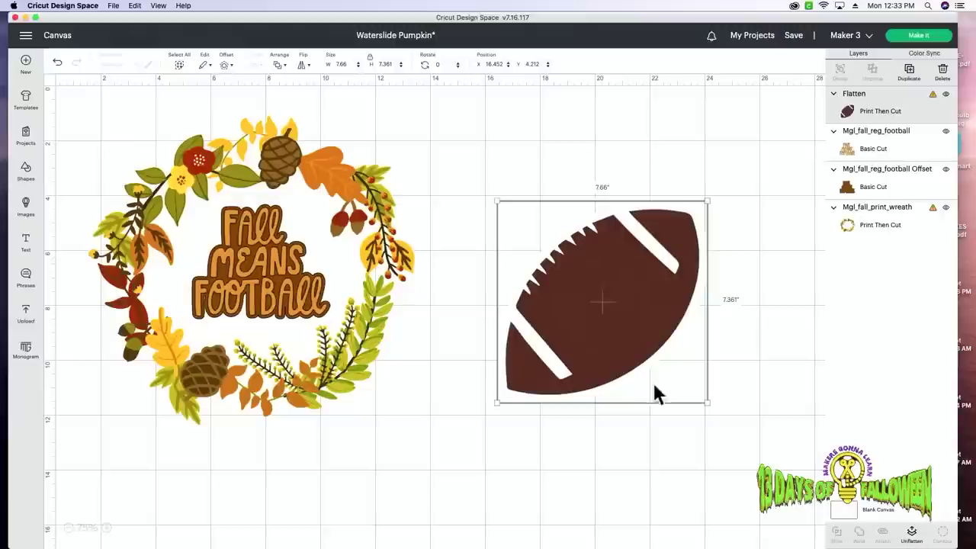
Shrink the flattened football to about 1.34 in wide, place it on the wreath's right edge, and send it to the back behind the leaves.
drag(612, 268, 564, 284)
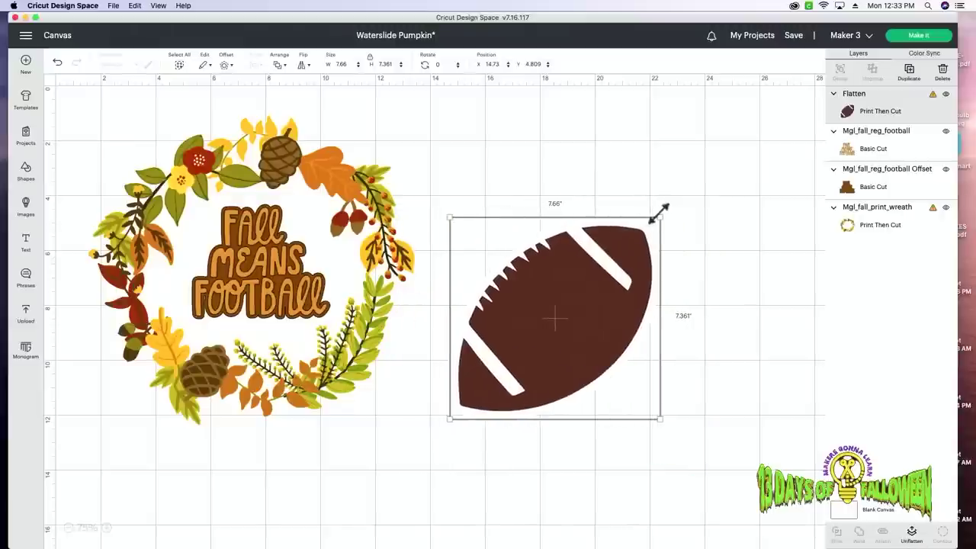
drag(659, 212, 433, 383)
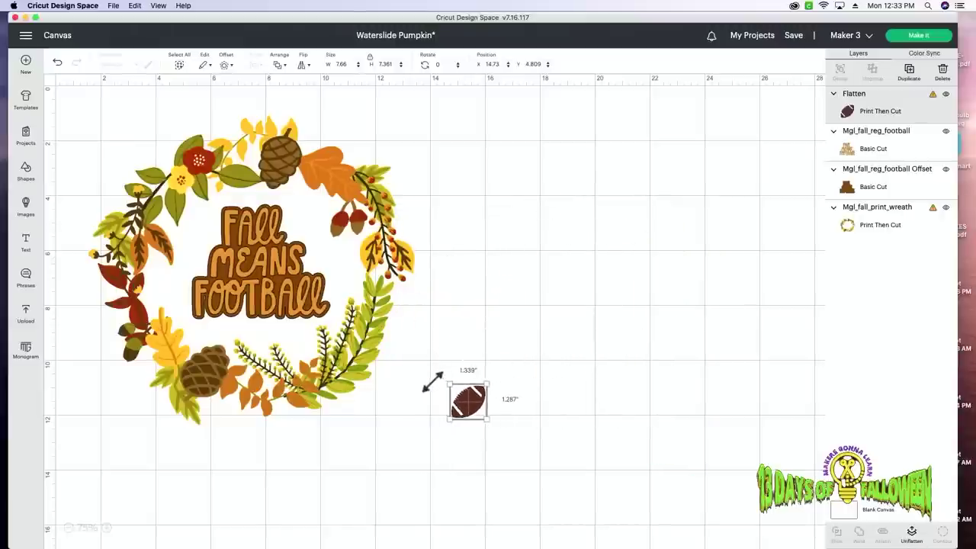
drag(475, 410, 402, 315)
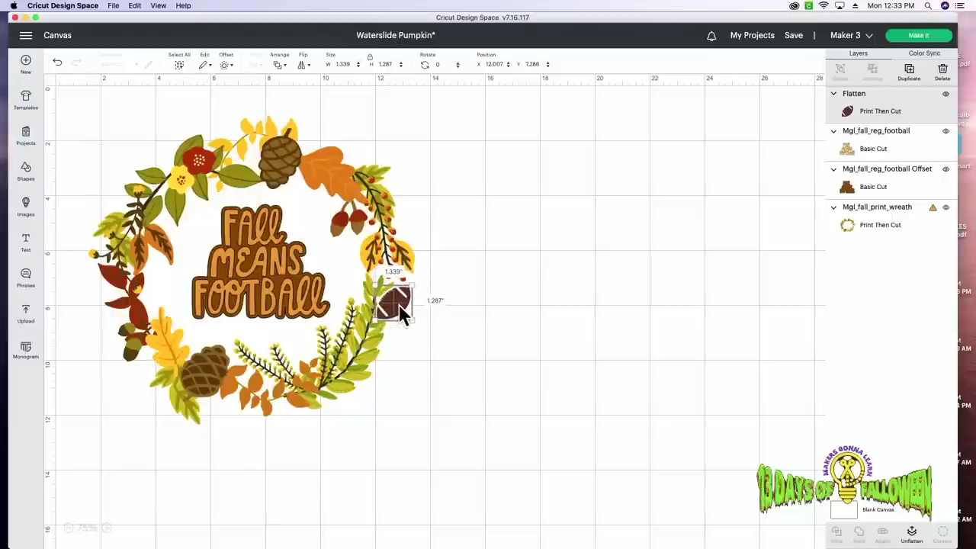
drag(402, 313, 403, 311)
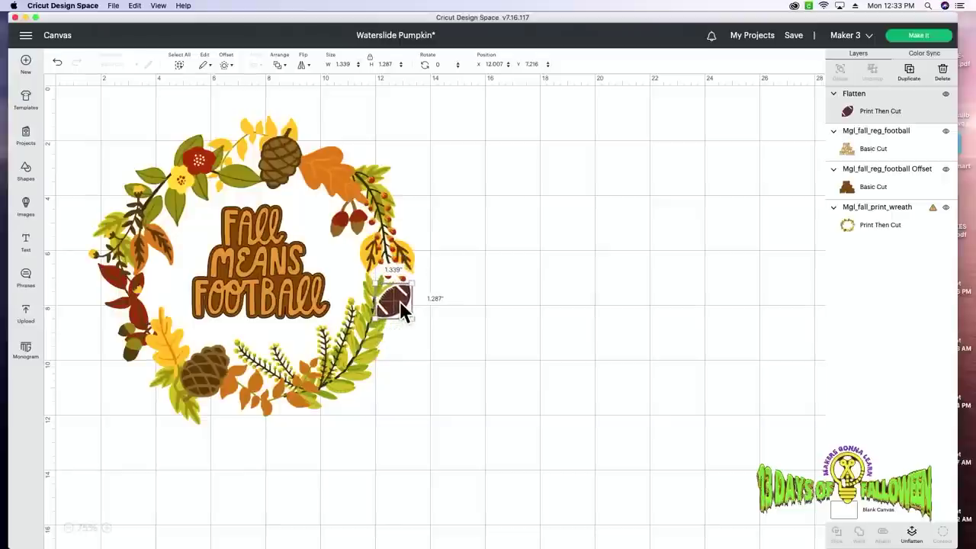
click(283, 66)
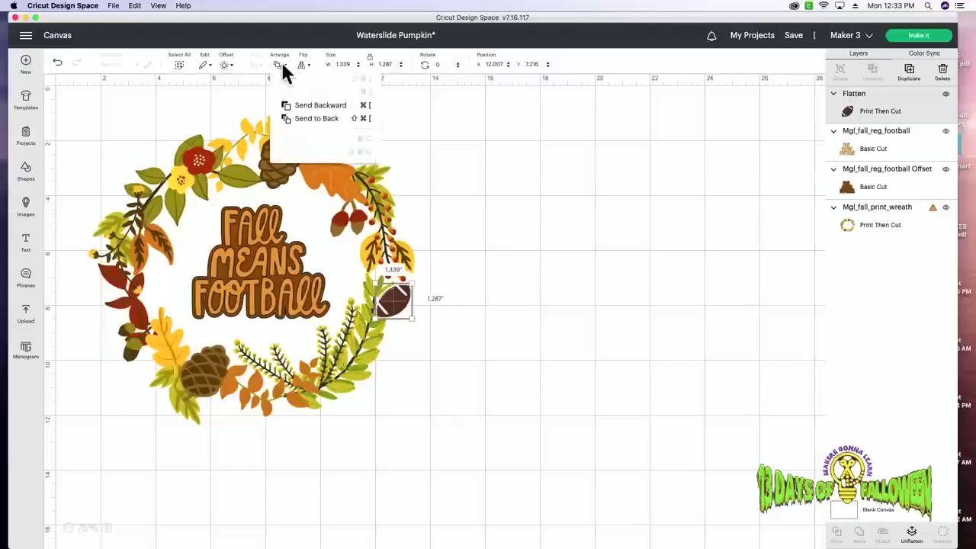
click(308, 119)
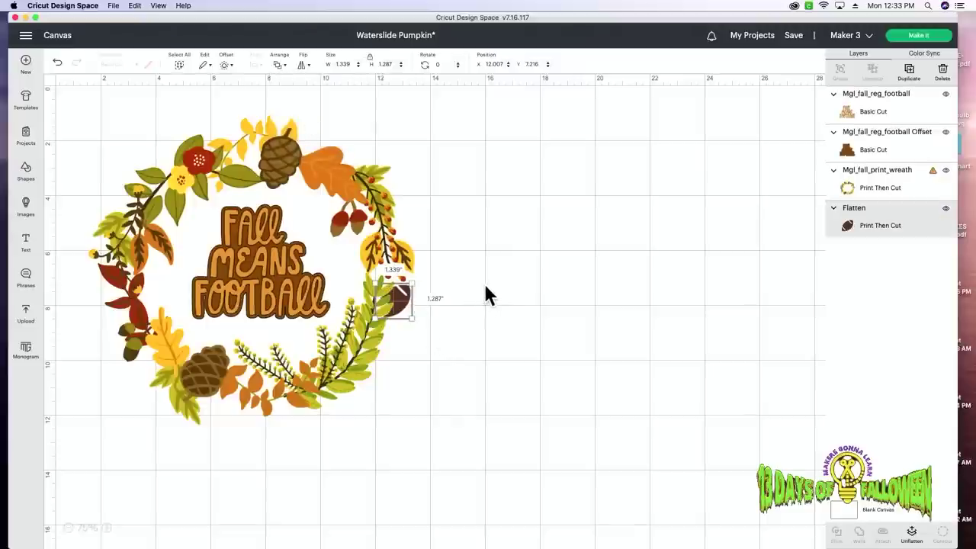
Make seven duplicates of the small flattened football.
click(909, 74)
click(909, 74)
click(909, 75)
click(909, 74)
click(909, 75)
click(909, 75)
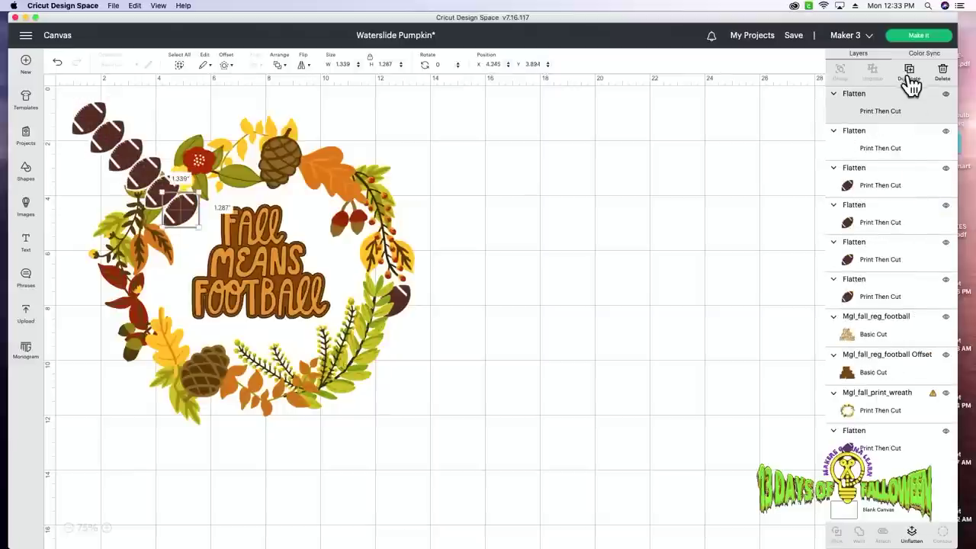
click(909, 74)
Place a mirrored football about 0.95 in wide, rotated about 17°, among the bottom leaves, and another about 0.86 in wide, rotated about 294°, by the acorns.
drag(198, 240, 312, 368)
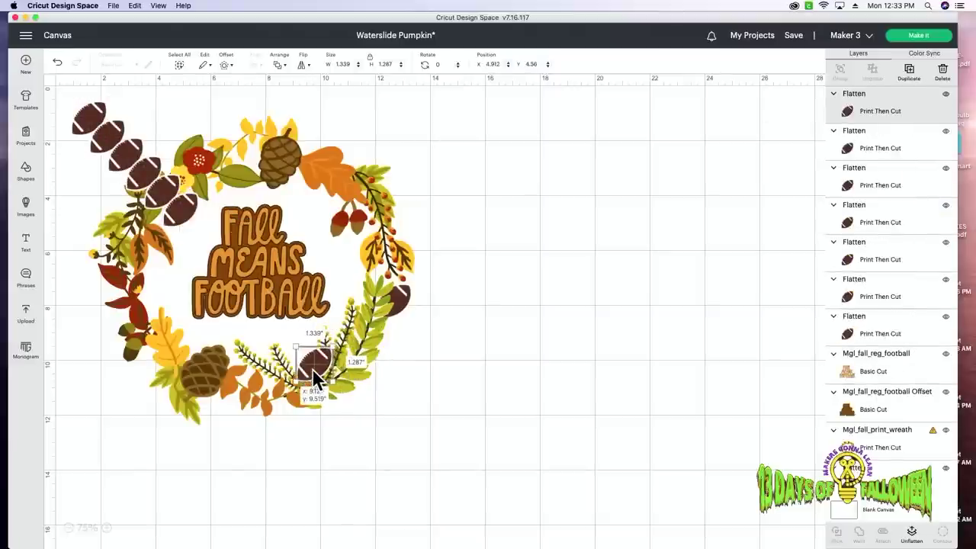
click(302, 65)
click(349, 92)
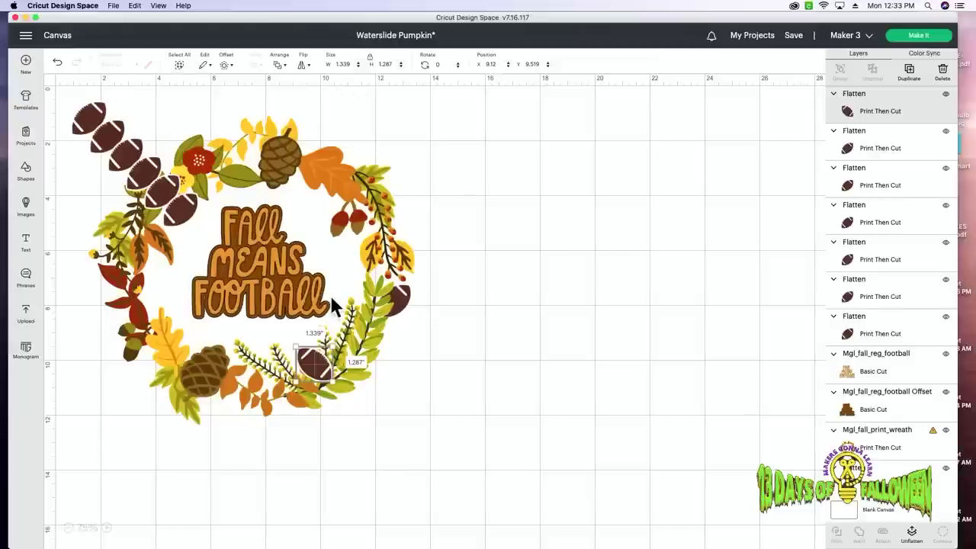
drag(333, 378, 298, 367)
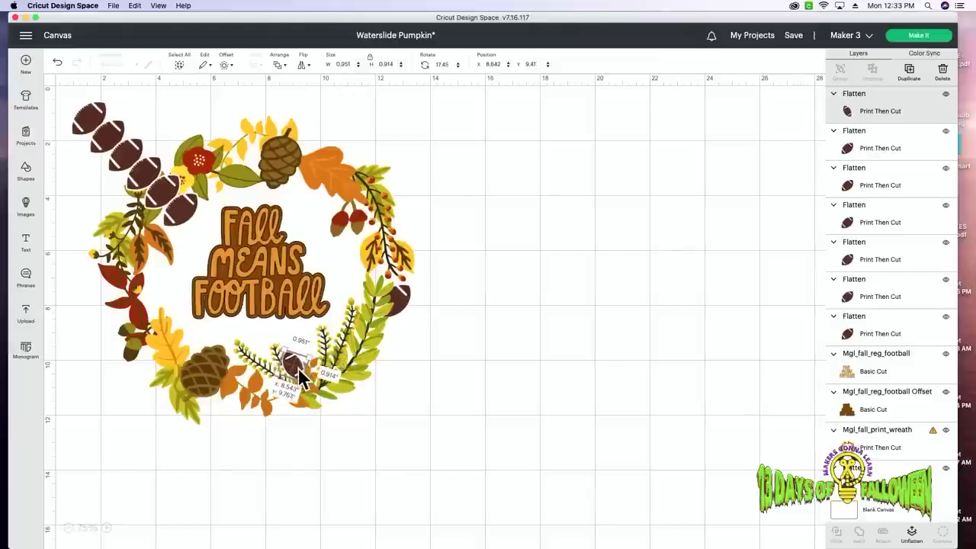
drag(186, 218, 377, 227)
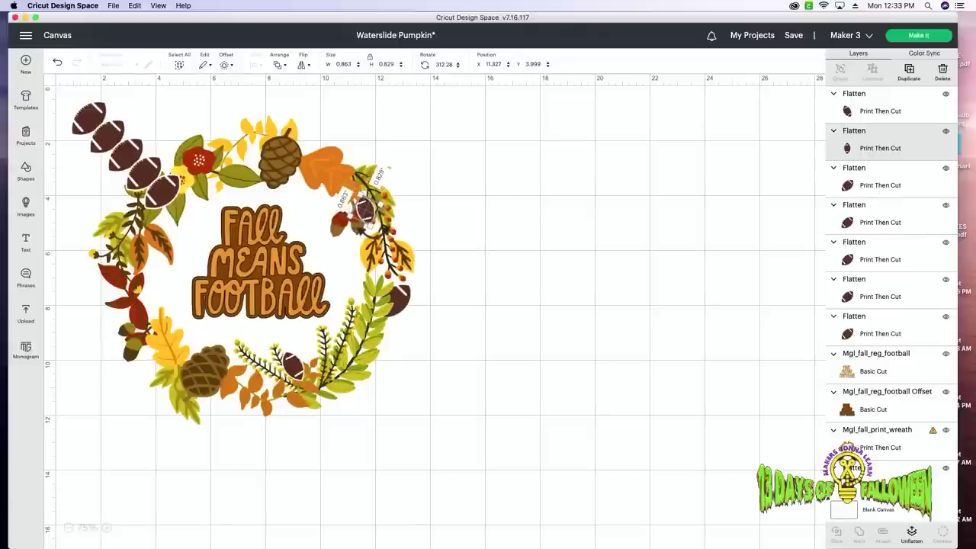
Enlarge another football to about 1.77 in wide, tilt it left of the top pinecone, and send it to the back behind the wreath.
drag(170, 187, 216, 116)
drag(264, 149, 256, 162)
click(280, 66)
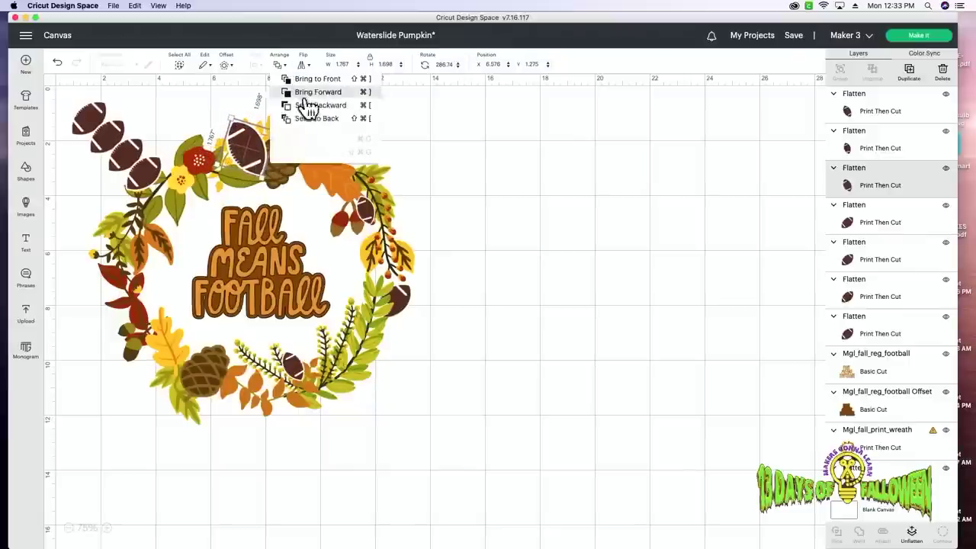
click(320, 118)
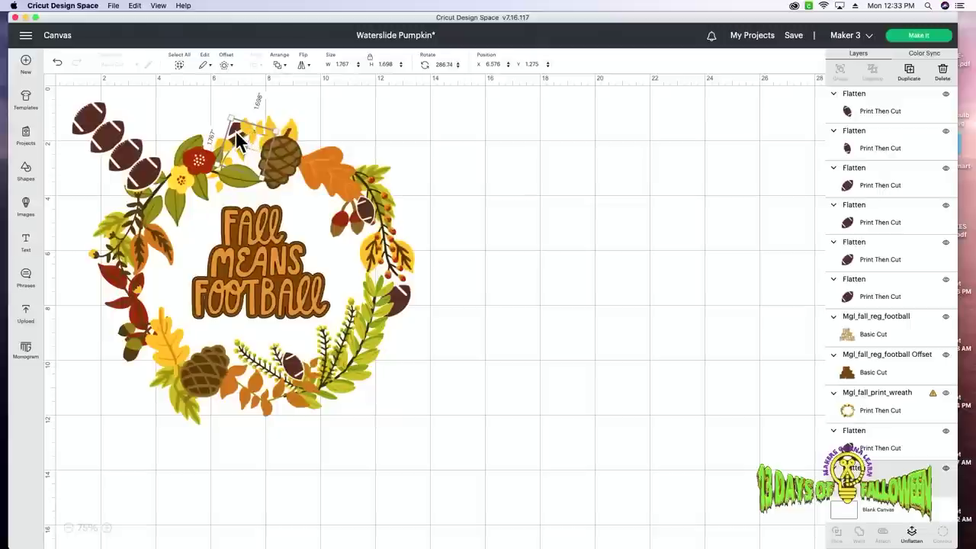
drag(233, 132, 242, 139)
click(507, 133)
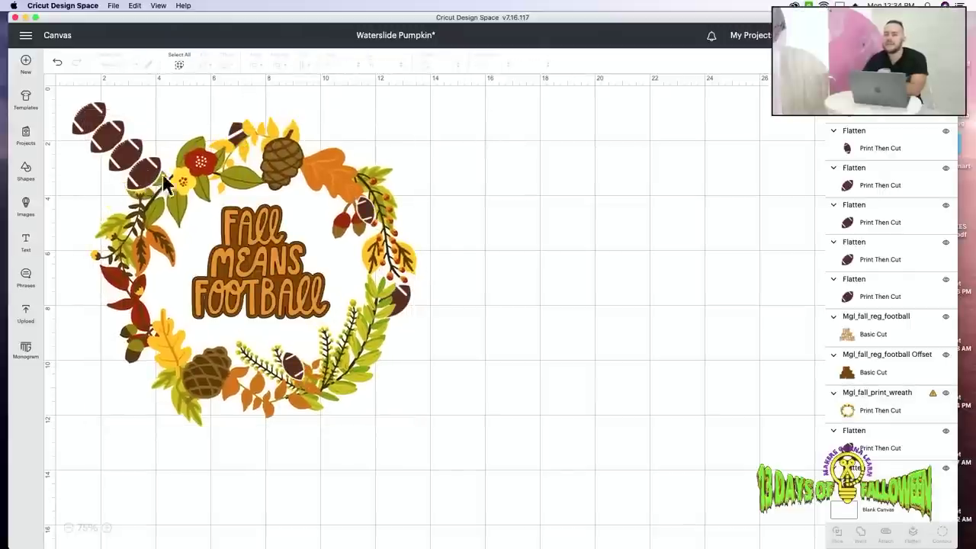
Place a football about 1.34 in wide left of the top pinecone and delete the enlarged football behind it.
drag(162, 173, 252, 153)
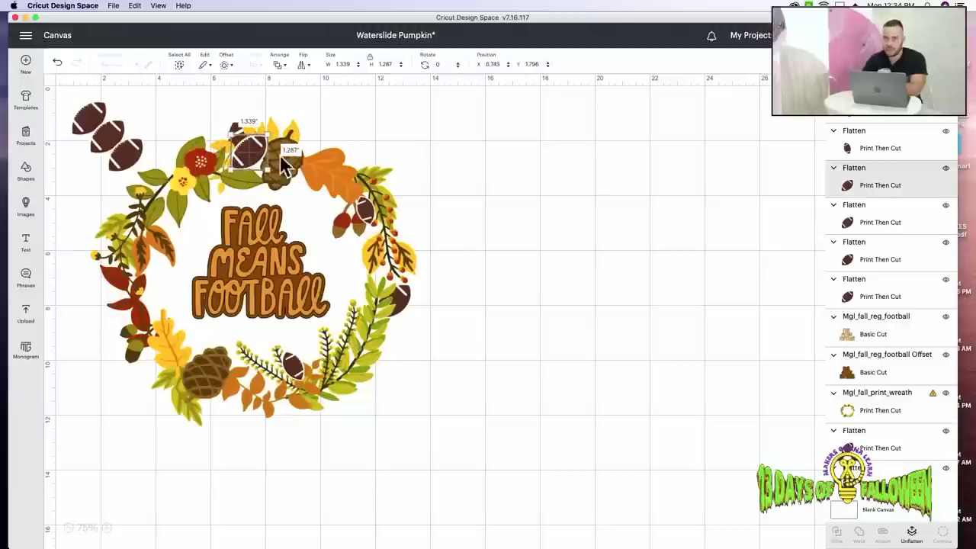
click(863, 148)
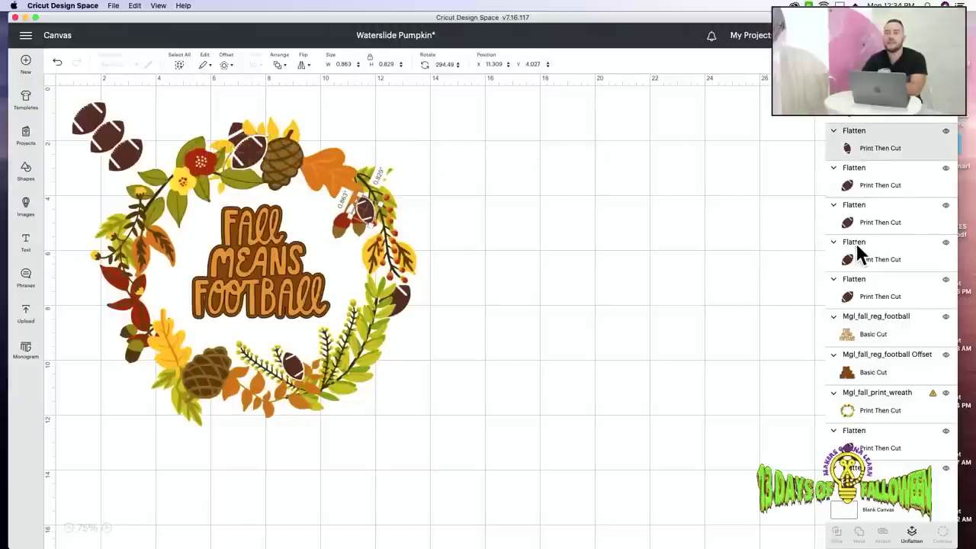
click(866, 435)
click(876, 471)
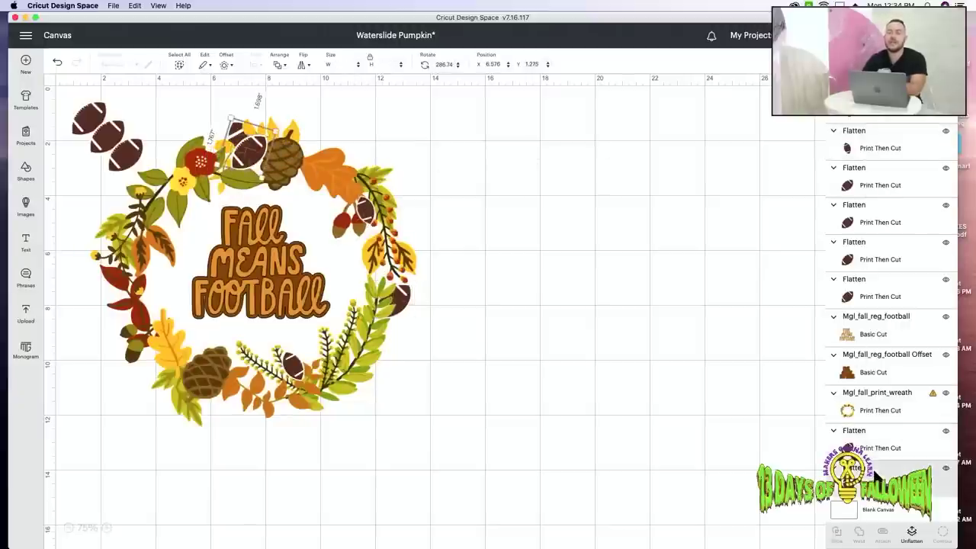
click(876, 475)
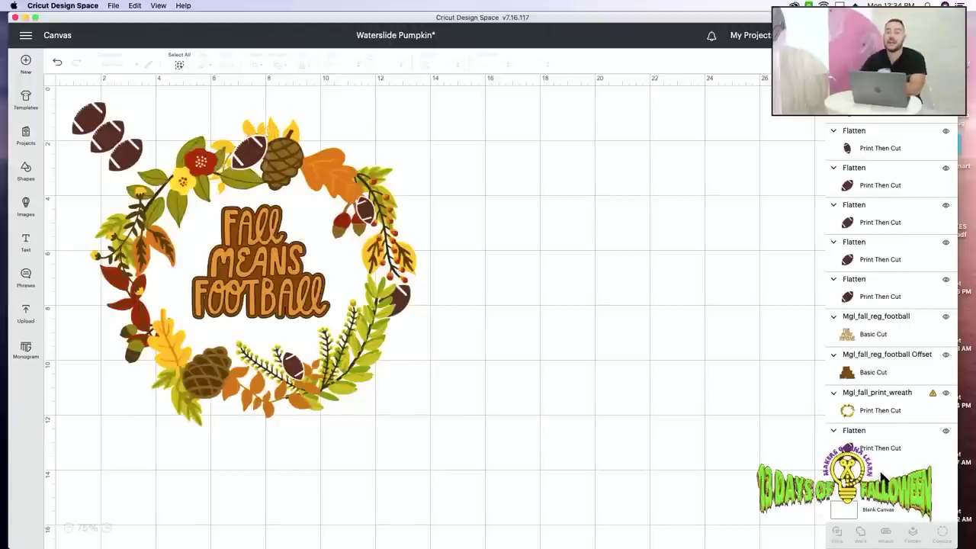
Rotate a football to about 117°, place it beside the upper-left flowers, and send it to the back.
drag(119, 158, 170, 160)
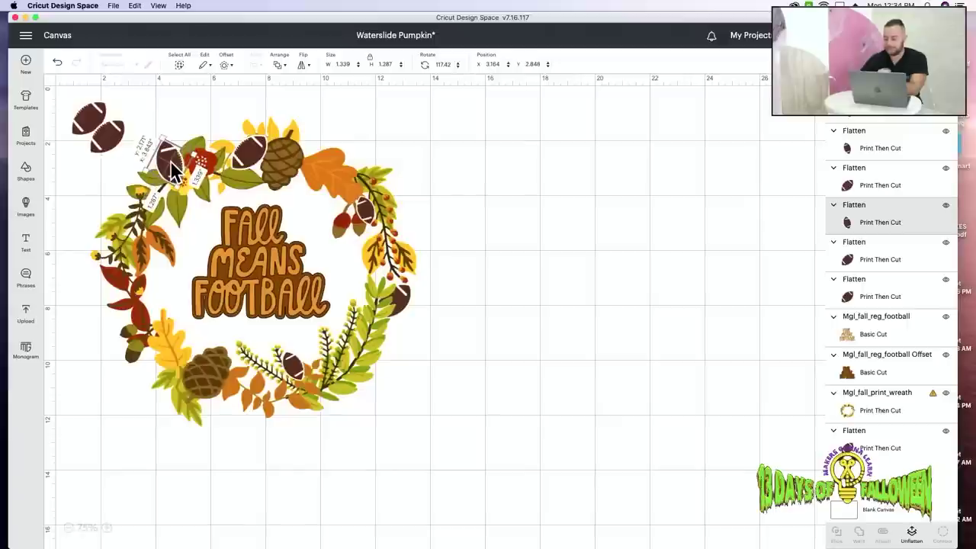
click(282, 67)
click(316, 119)
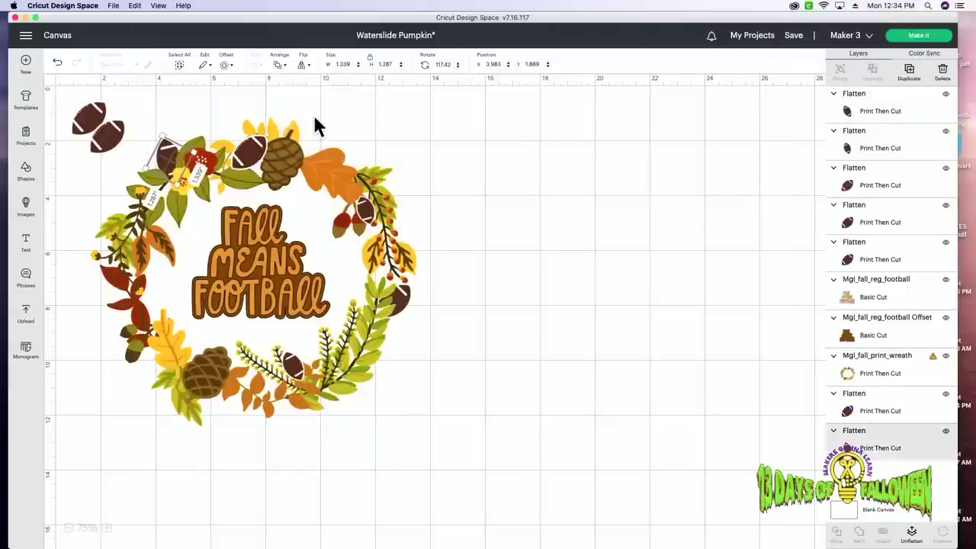
Place a tilted football about 0.9 in wide on the left orange leaves, and the last one, rotated about 319°, at the back by the lower-left acorns.
drag(99, 145, 157, 250)
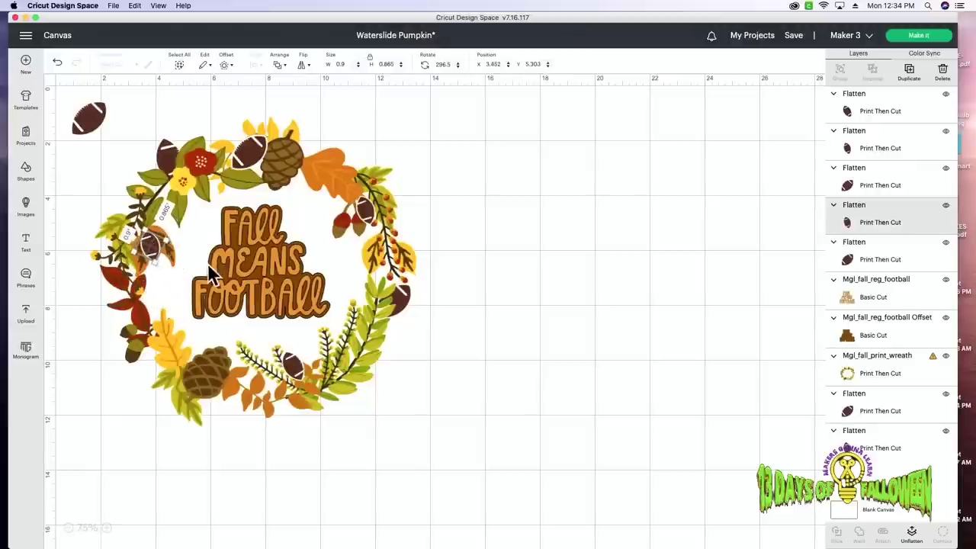
drag(77, 122, 153, 362)
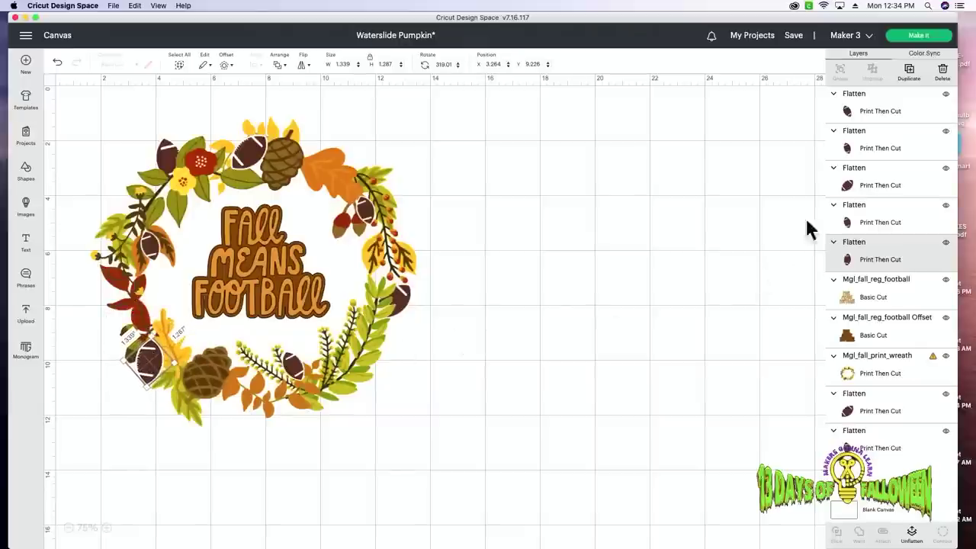
click(282, 69)
click(323, 119)
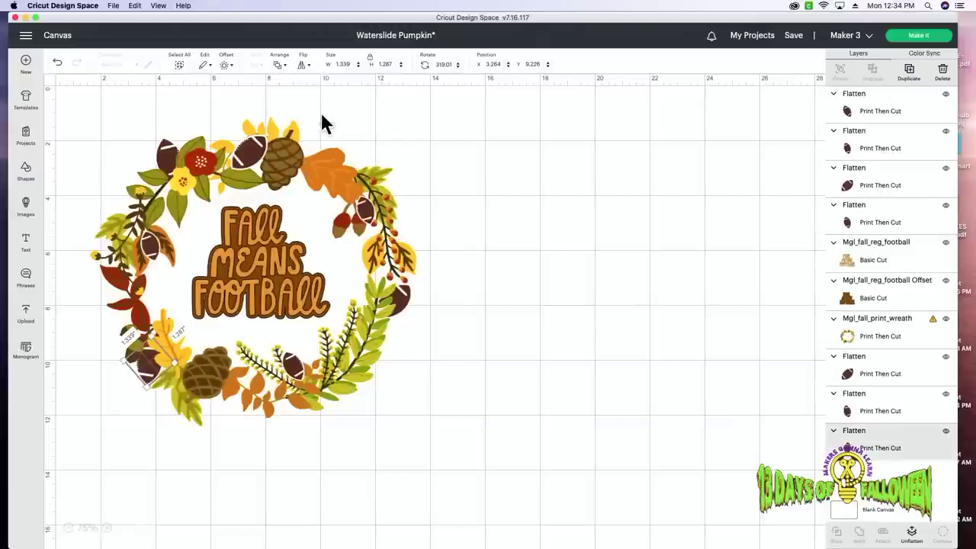
click(561, 258)
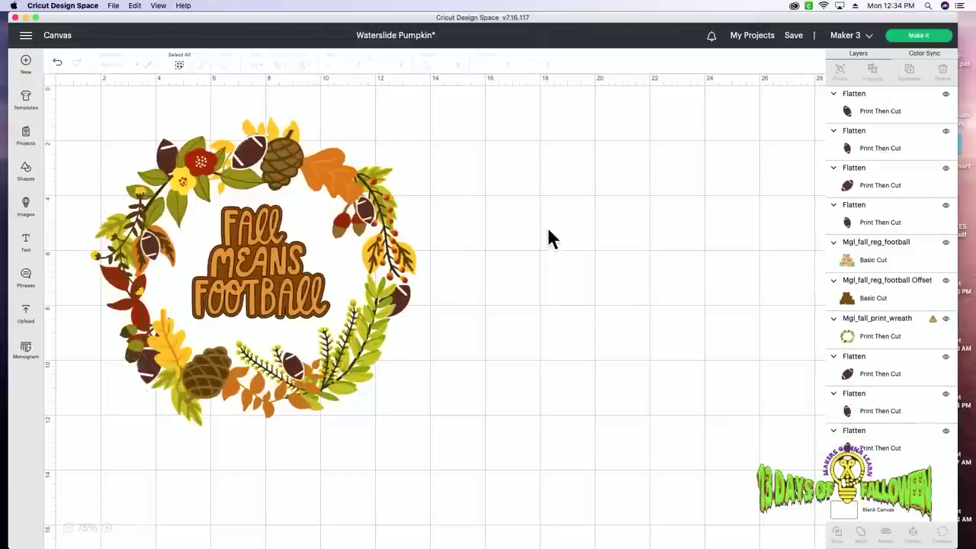
Try to flatten the wreath, lettering and all footballs together as one image.
drag(515, 166, 135, 157)
drag(488, 117, 120, 473)
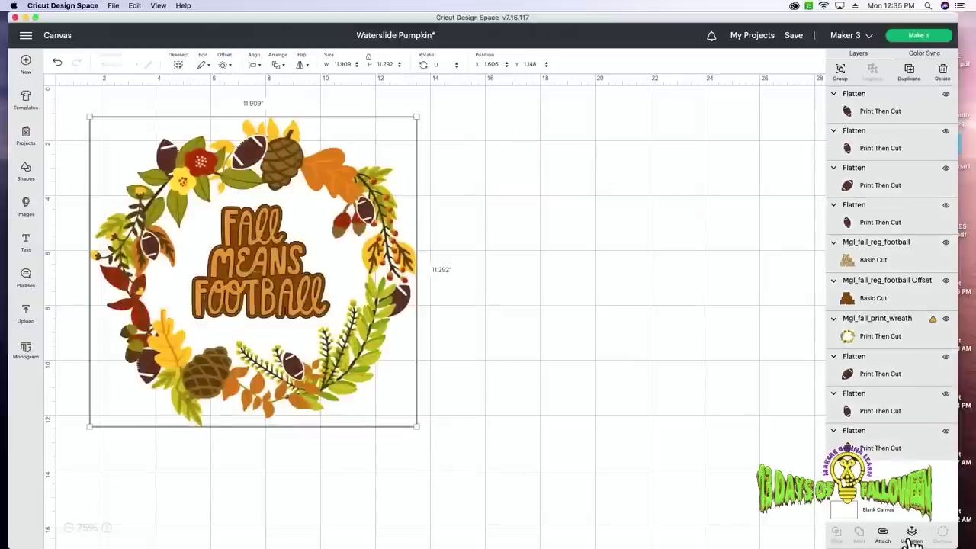
mouse_move(908, 548)
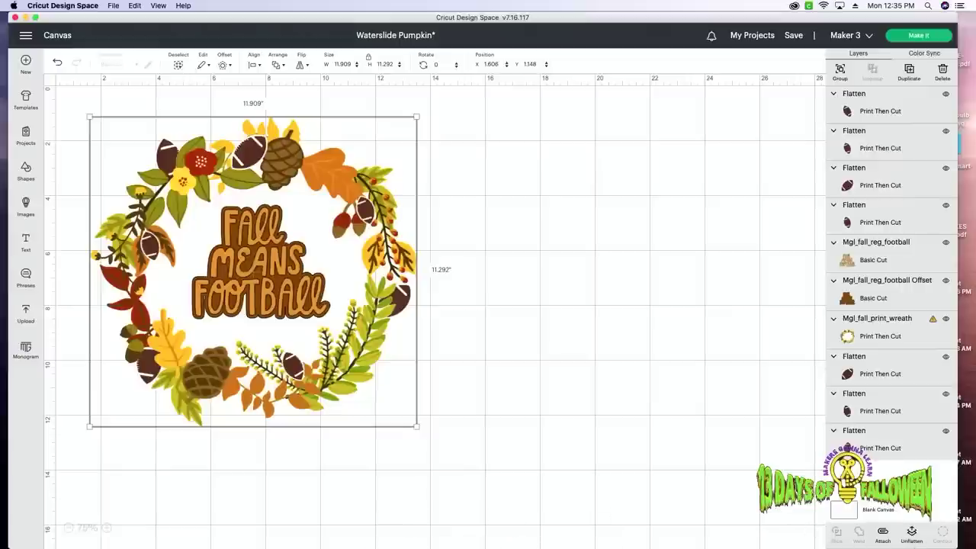
click(915, 545)
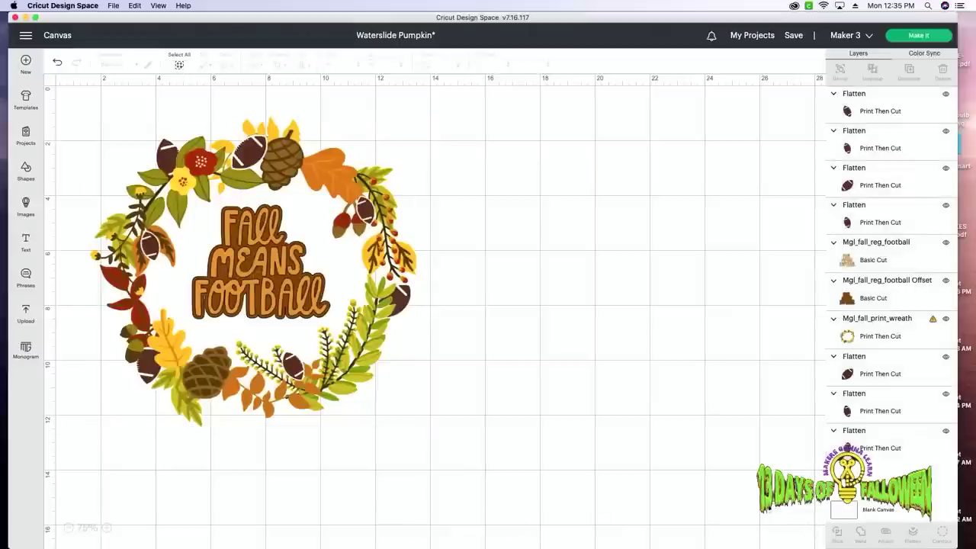
click(277, 270)
click(713, 382)
Try flattening the wreath with the Fall Means Football lettering but not its offset, and undo the flatten.
click(887, 338)
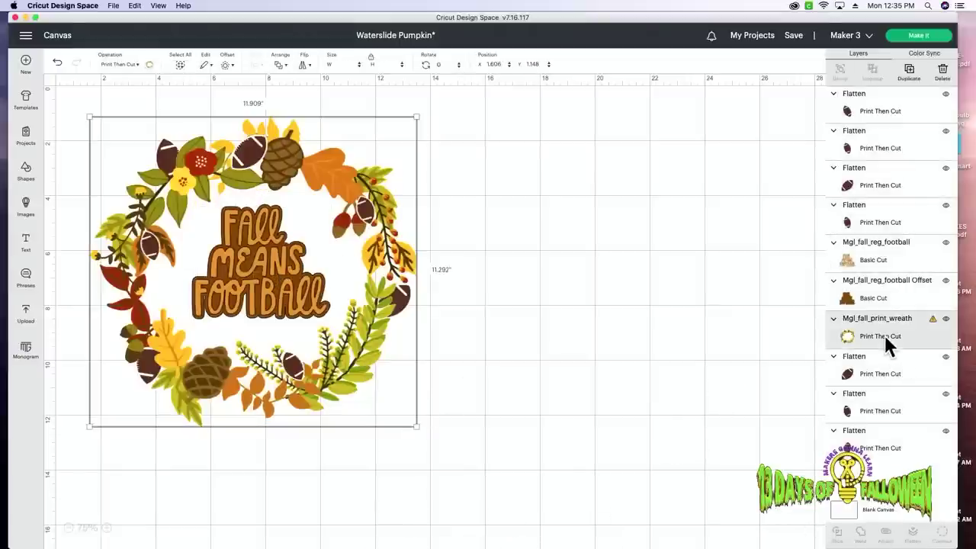
shift+click(870, 261)
click(912, 534)
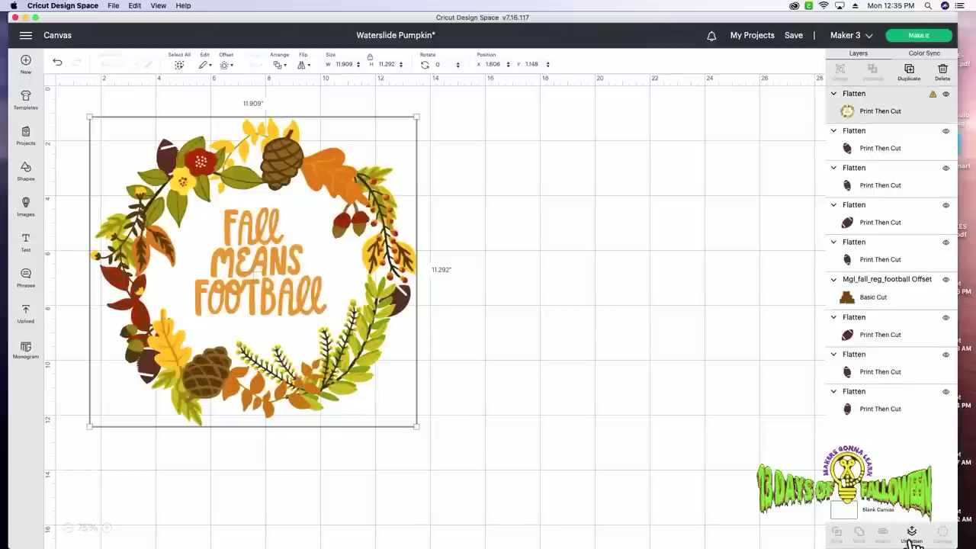
click(57, 64)
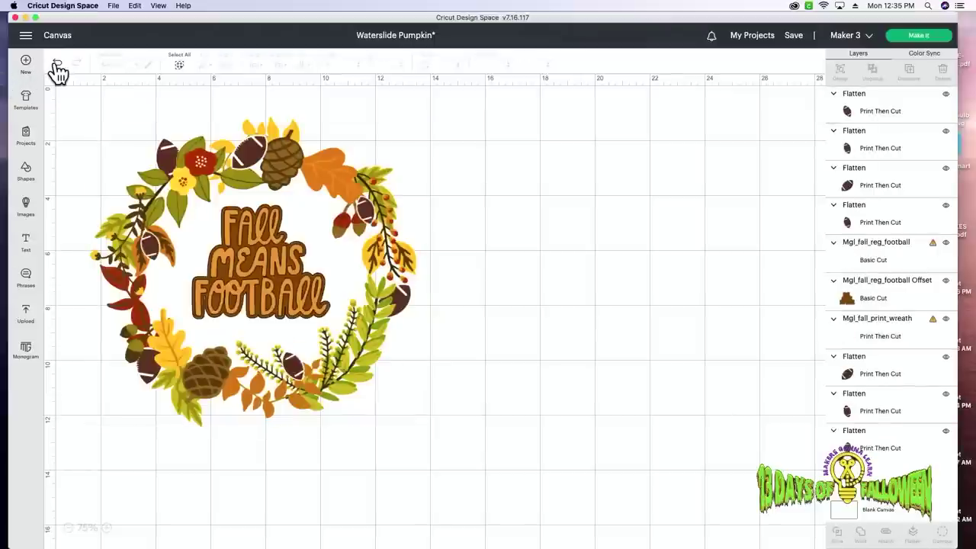
Flatten the Fall Means Football lettering and its offset into one Print Then Cut image.
click(865, 292)
shift+click(867, 254)
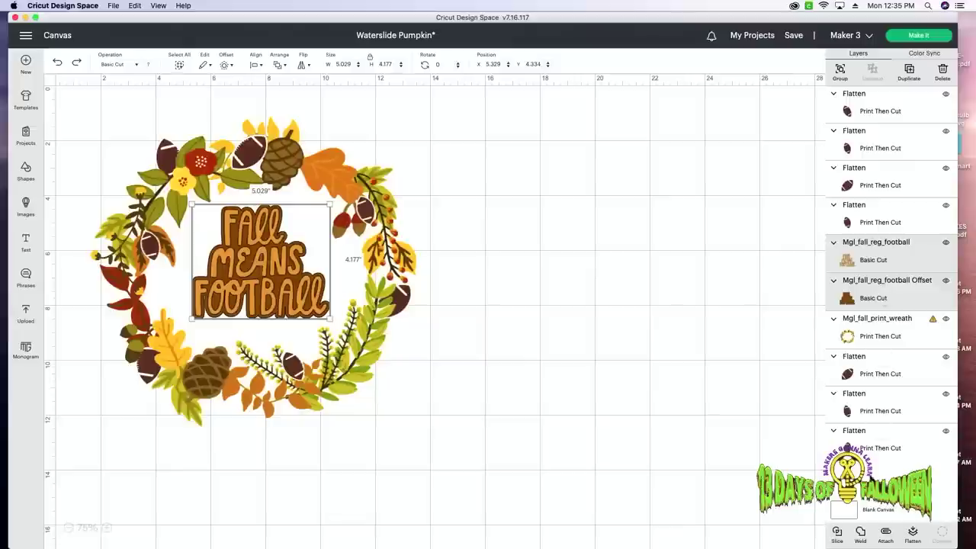
click(913, 538)
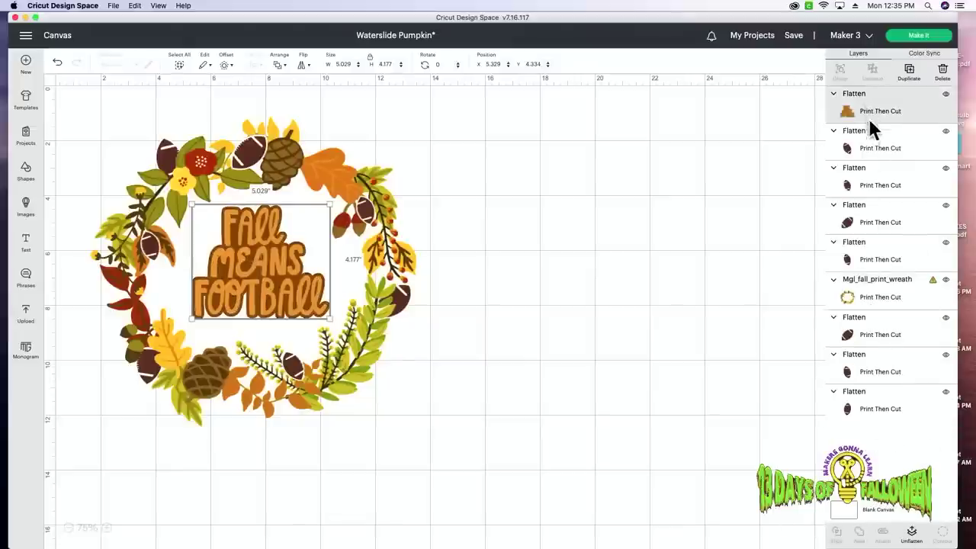
Flatten the wreath and the flattened lettering together into one Print Then Cut image.
click(873, 296)
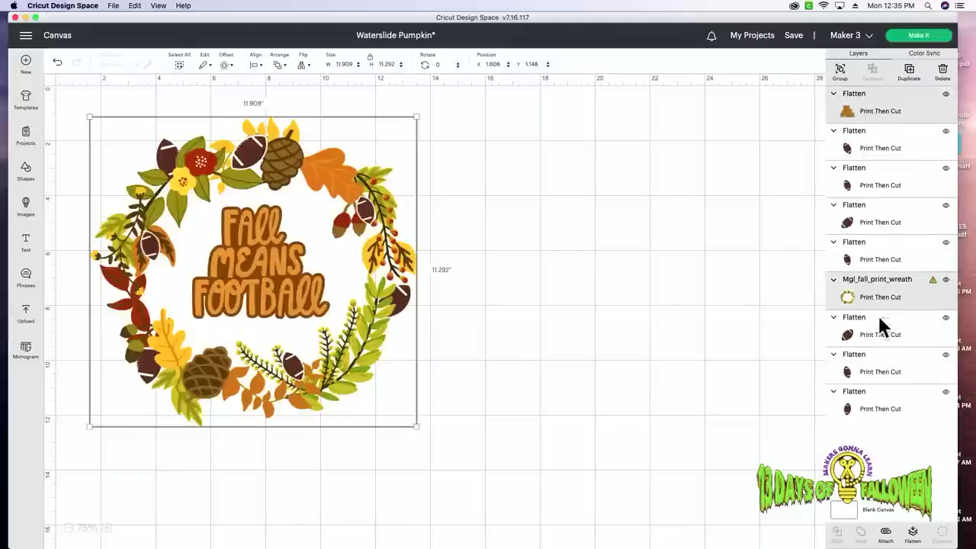
click(913, 534)
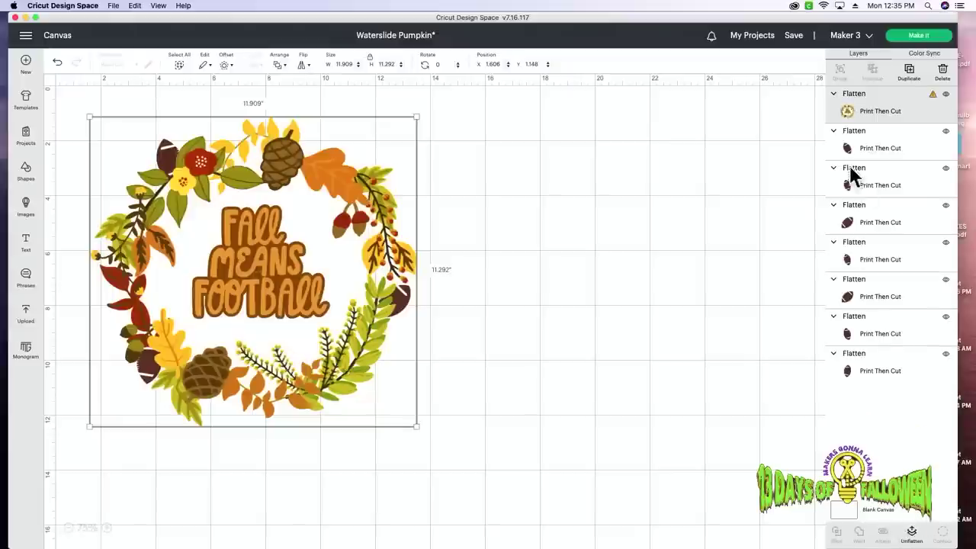
click(648, 170)
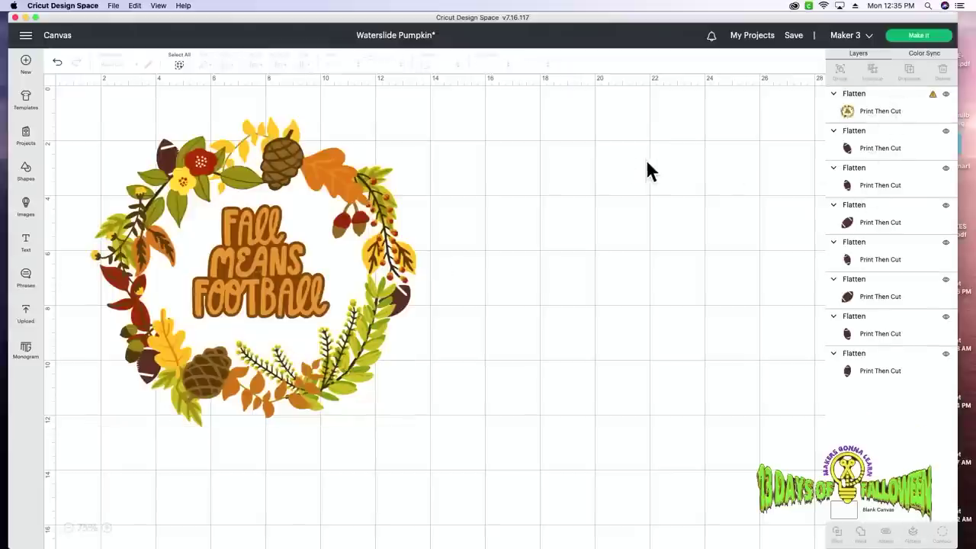
Bring the small football hidden behind the wreath's bottom leaves to the front.
click(877, 149)
click(879, 174)
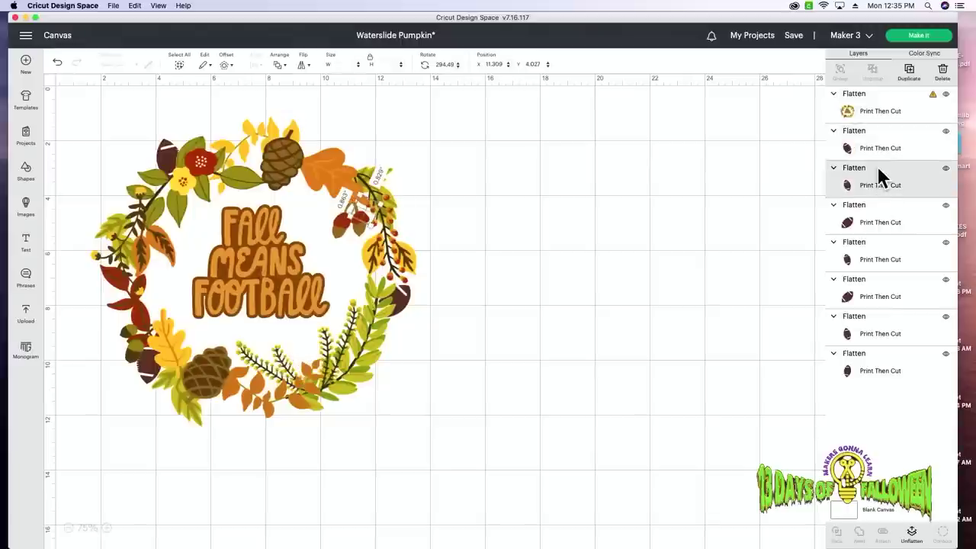
click(876, 149)
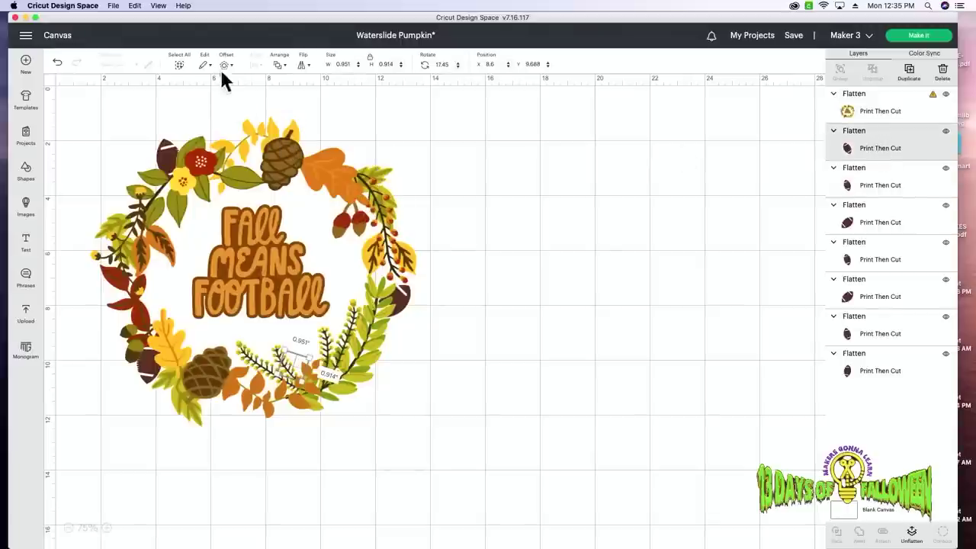
click(279, 66)
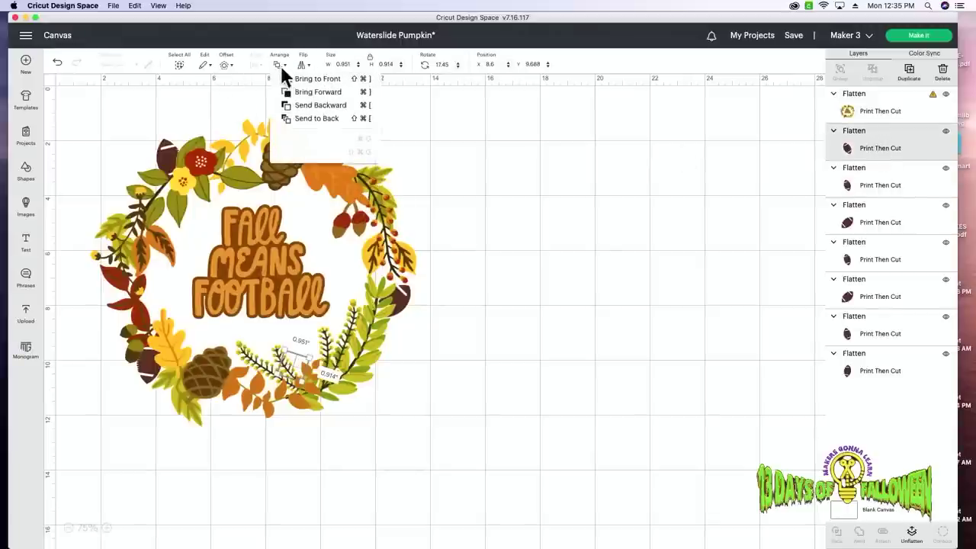
click(308, 84)
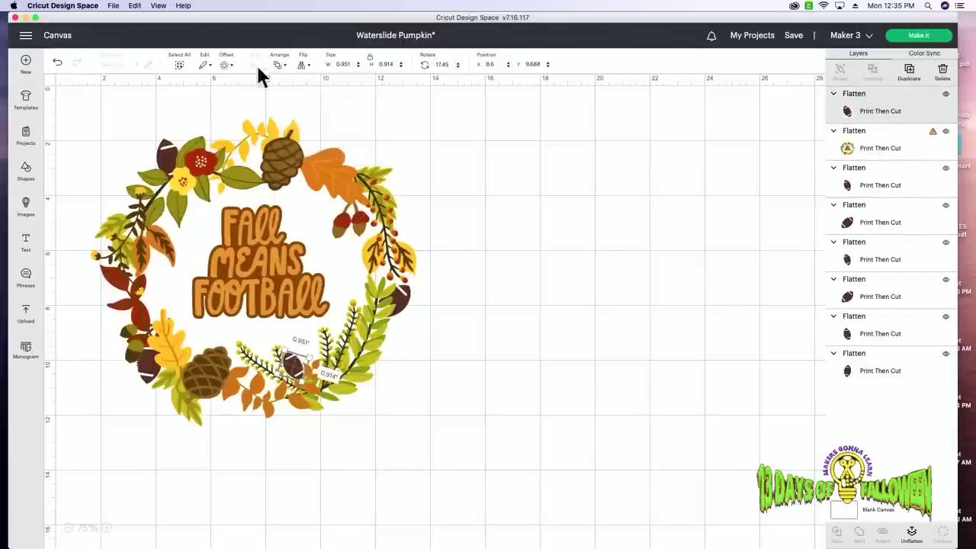
Bring the small football hidden beside the wreath's acorns on the upper right to the front.
click(278, 64)
click(877, 180)
click(279, 66)
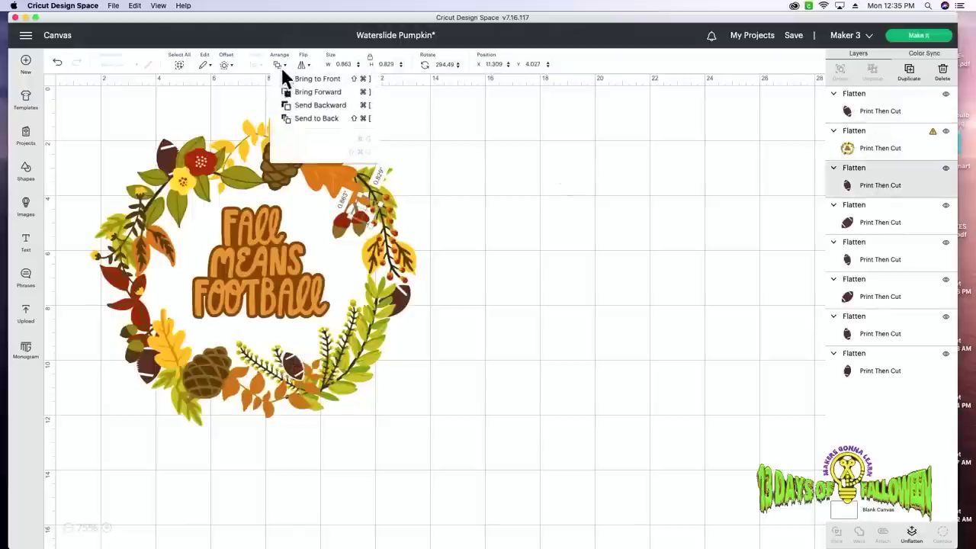
click(305, 79)
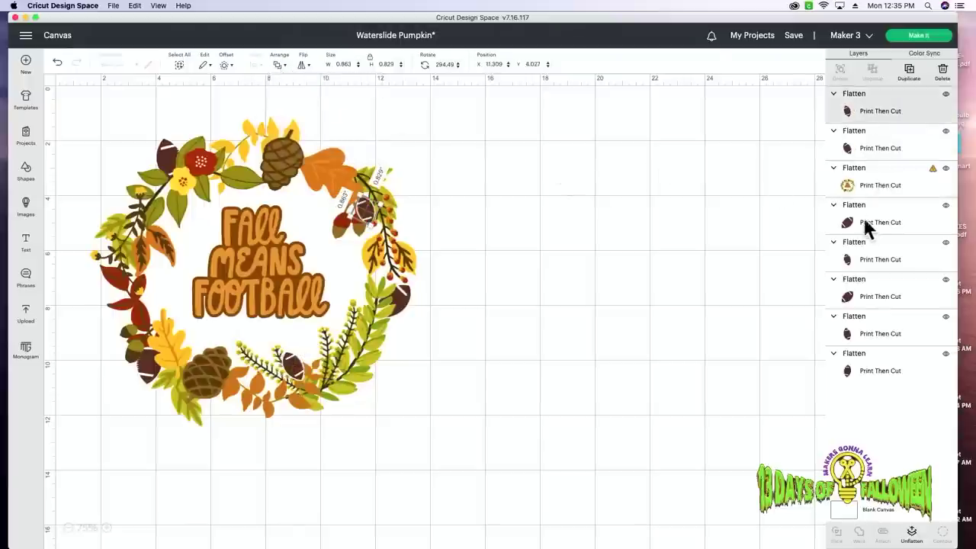
Bring the football hidden behind the wreath's leaves beside the top pinecone to the front.
click(868, 225)
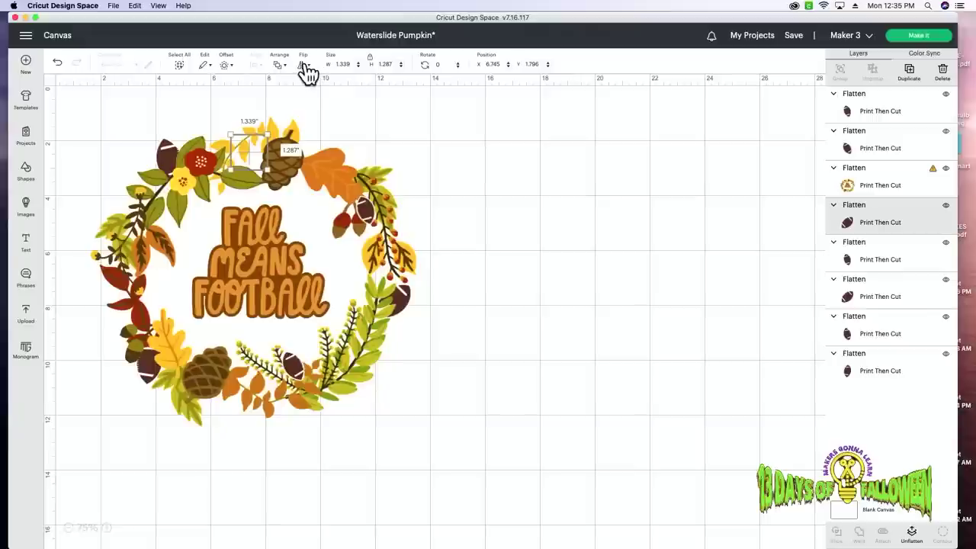
click(279, 65)
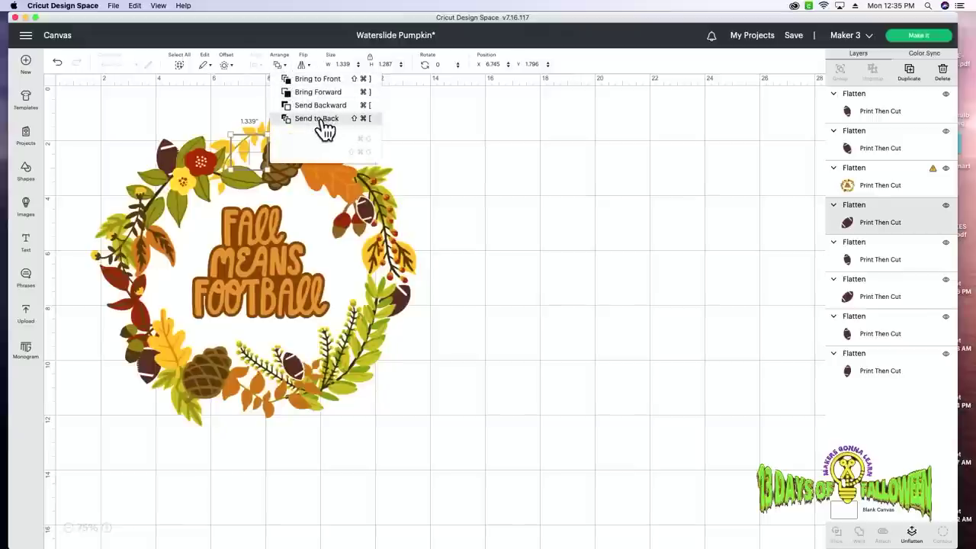
click(323, 80)
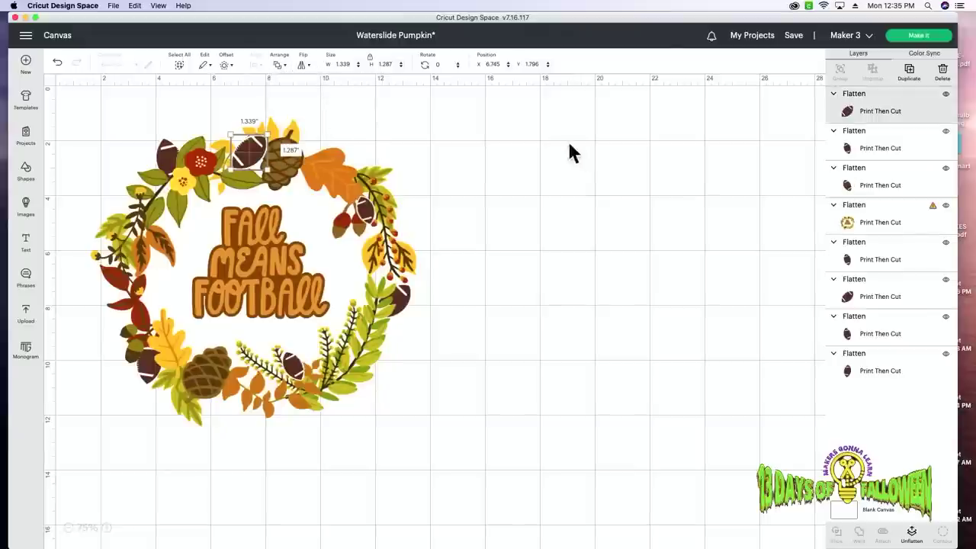
click(517, 283)
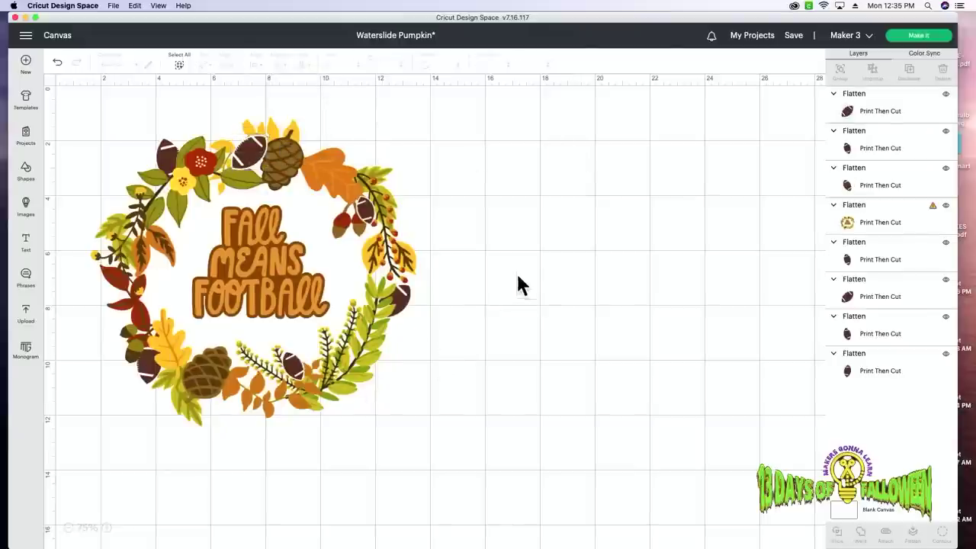
Attach the wreath design and all of its footballs into one group.
drag(529, 202, 93, 182)
click(557, 340)
drag(447, 103, 88, 473)
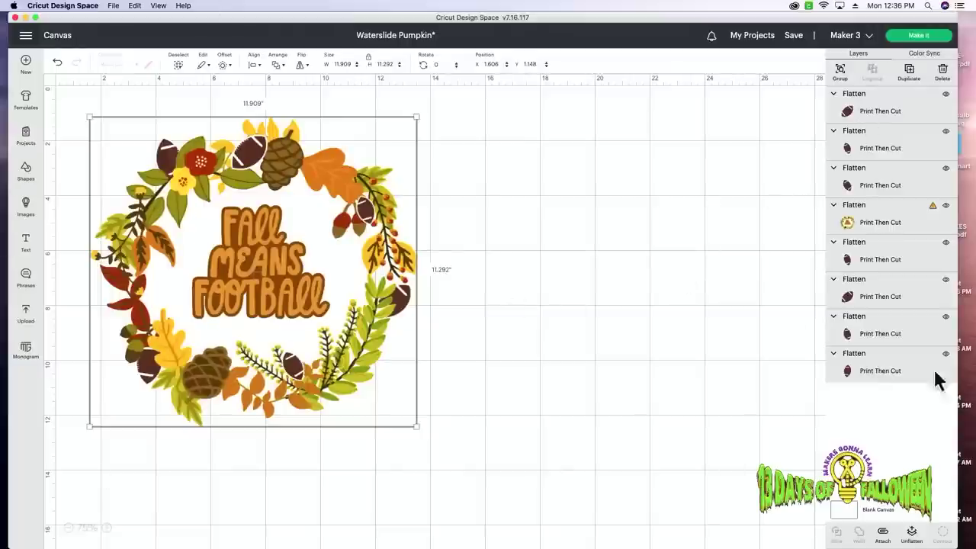
click(883, 534)
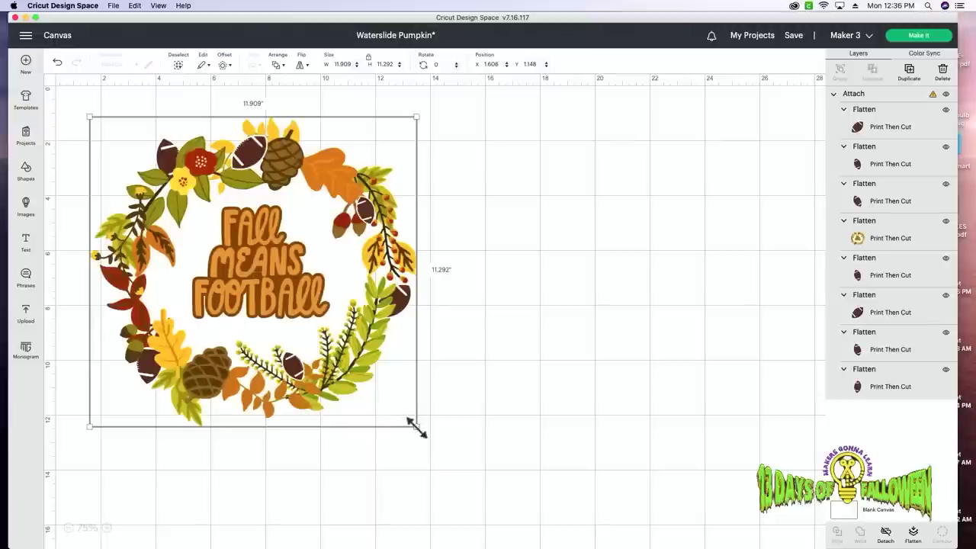
Scale the attached design down proportionally to about 4.6 in wide by 4.4 in high.
drag(417, 427, 238, 249)
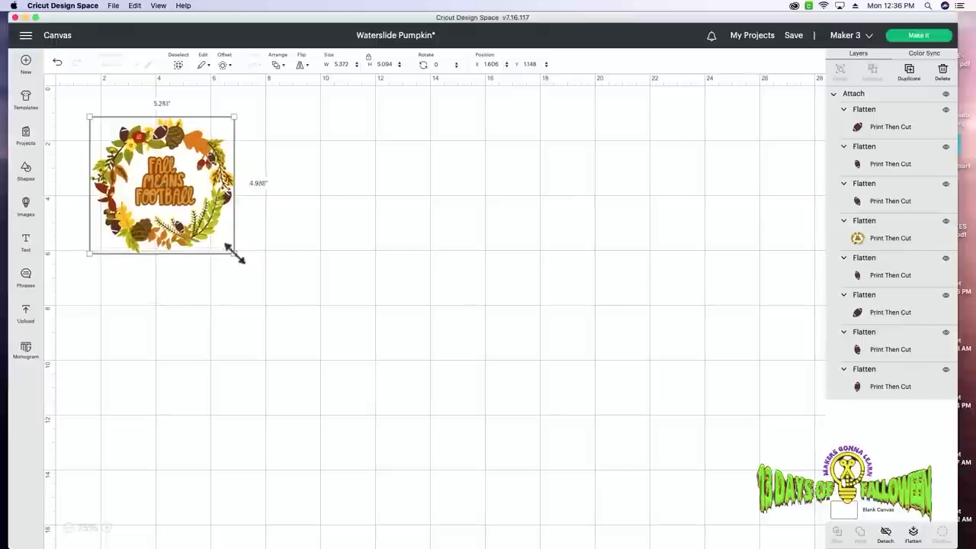
drag(233, 257, 211, 238)
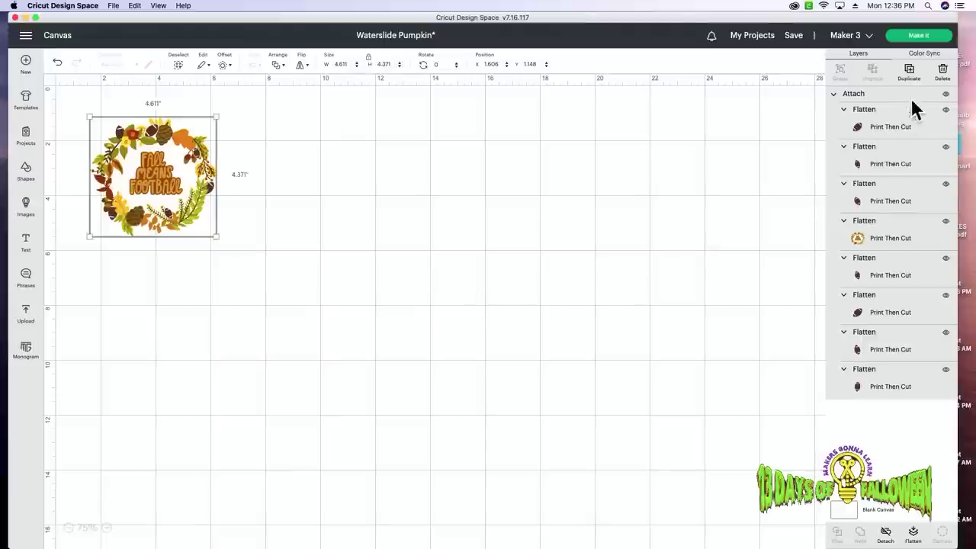
Proceed with making the project on the 8.5 x 11 in Print Then Cut mat and open its print setup.
click(923, 36)
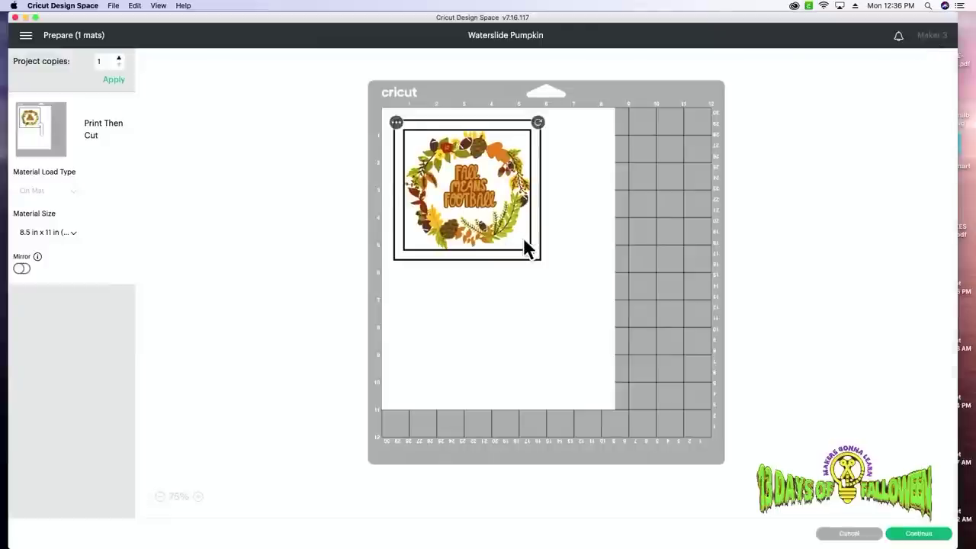
click(921, 536)
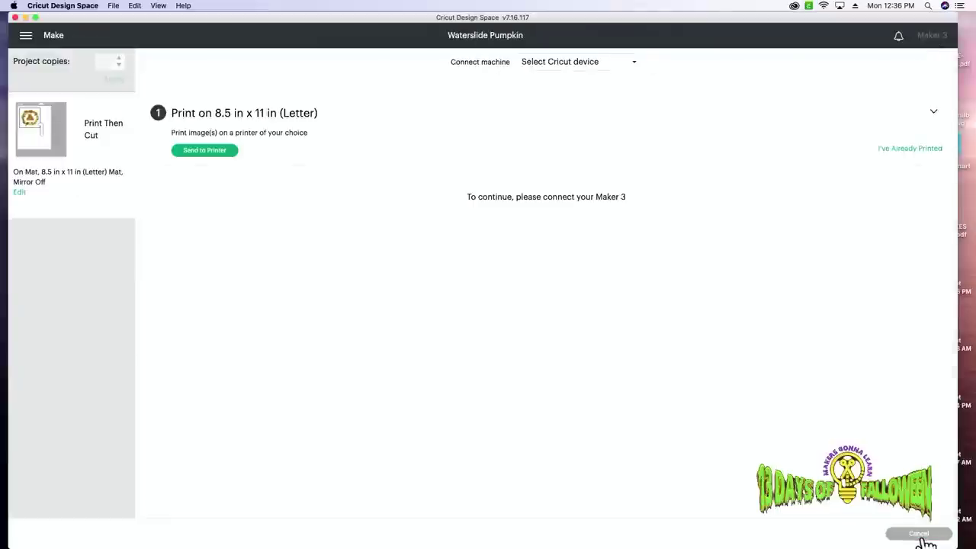
click(215, 151)
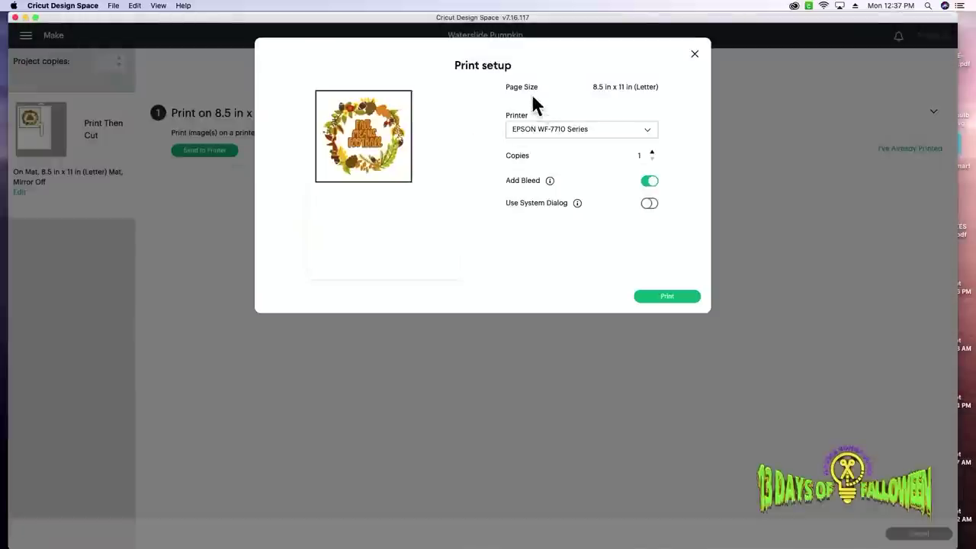
Choose the Canon TS9500 series printer, disable Add Bleed and enable Use System Dialog.
click(572, 133)
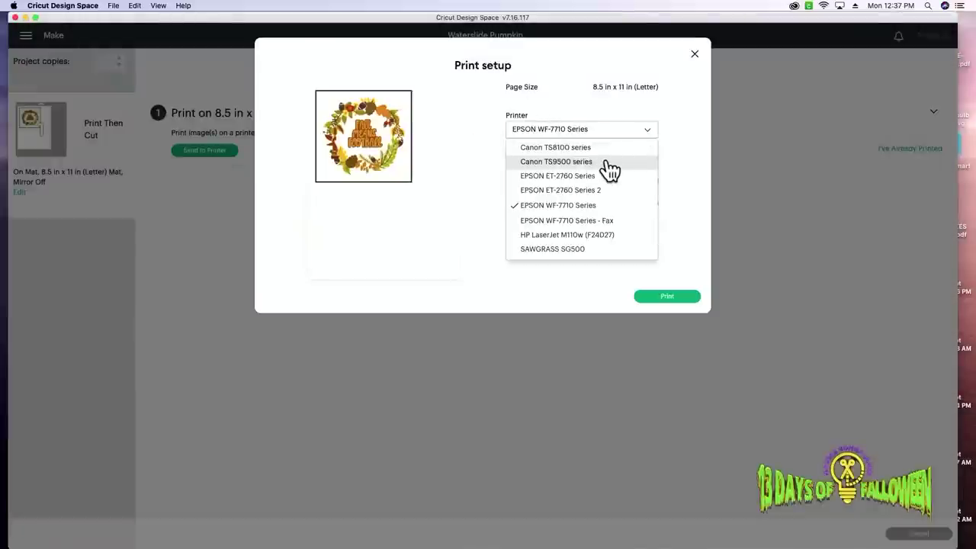
click(603, 162)
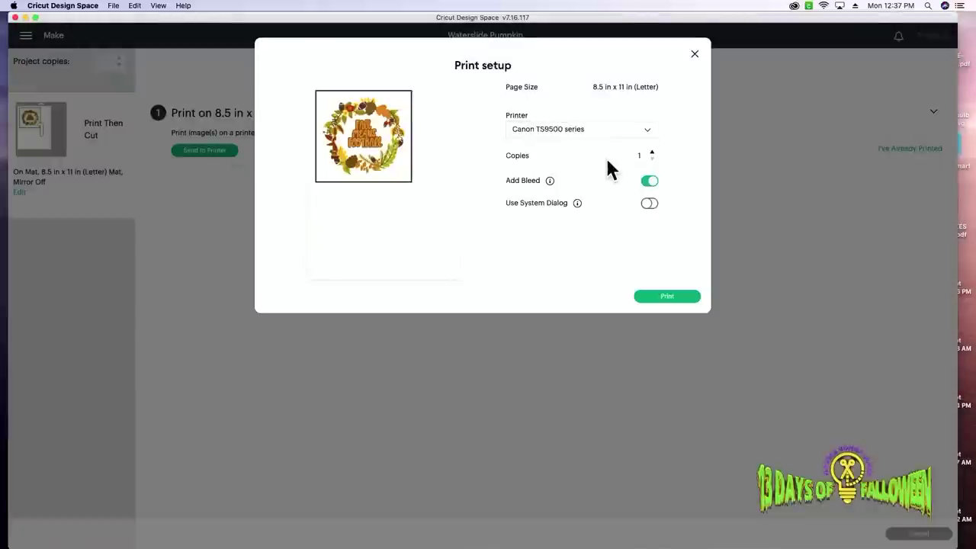
click(648, 183)
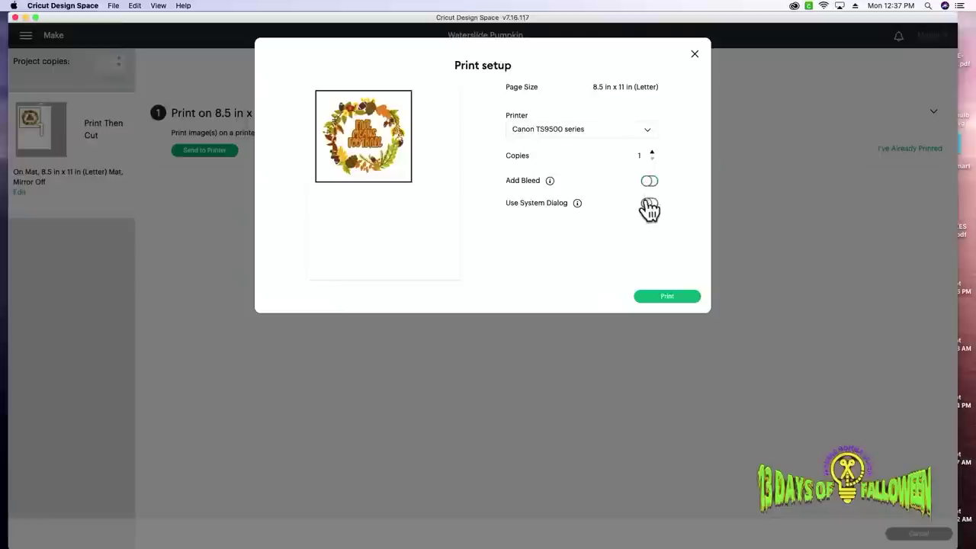
click(648, 205)
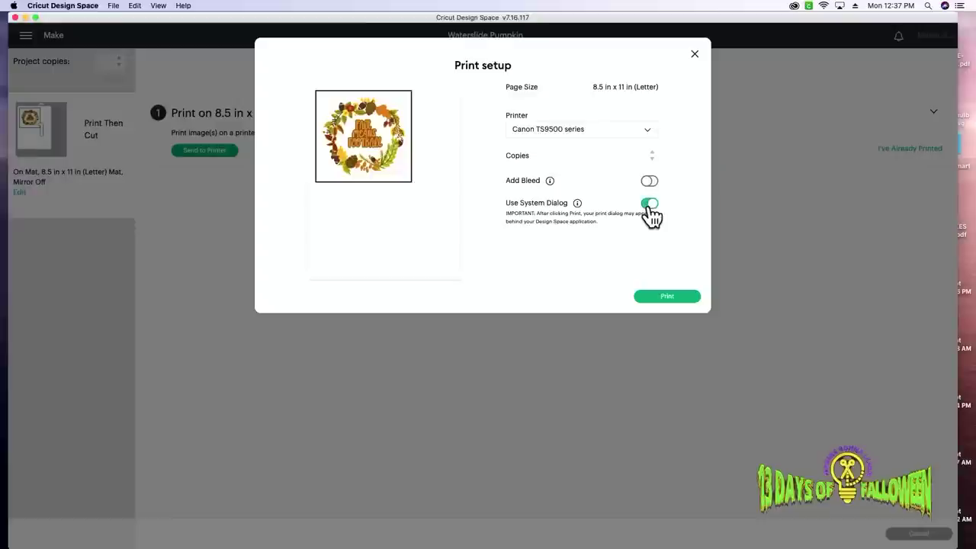
Proceed to the system print dialog and move the main window aside to uncover it.
click(662, 302)
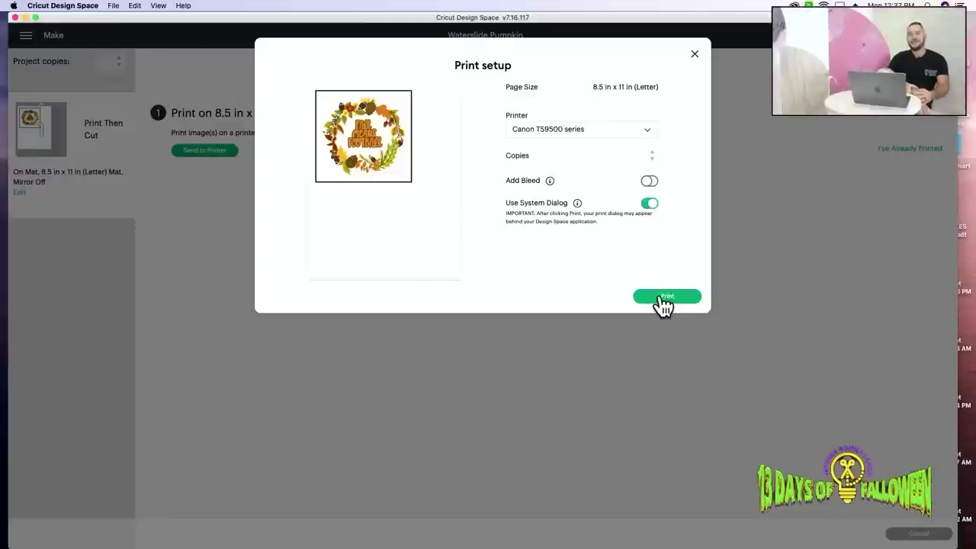
drag(443, 21, 471, 202)
click(462, 111)
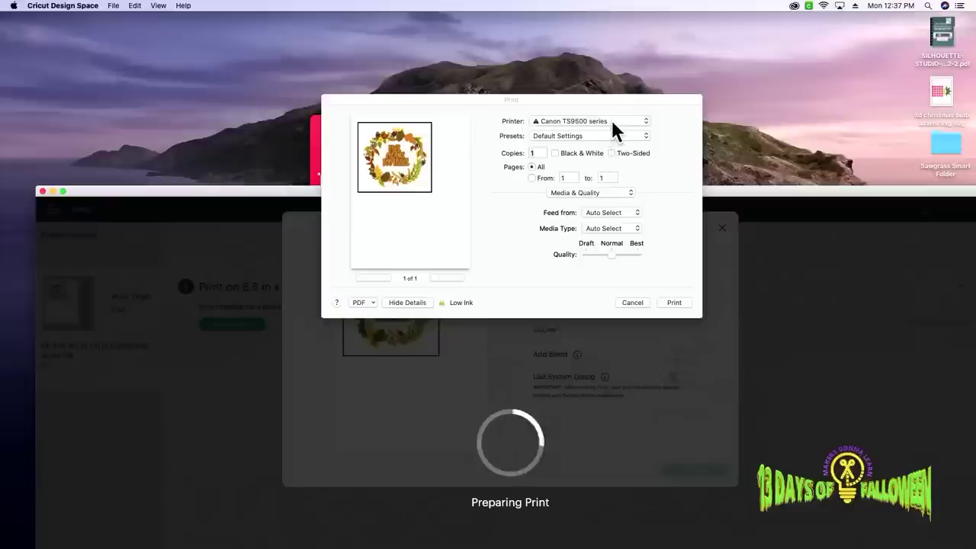
Set the paper feed to Rear Tray and the print quality to Best.
click(611, 213)
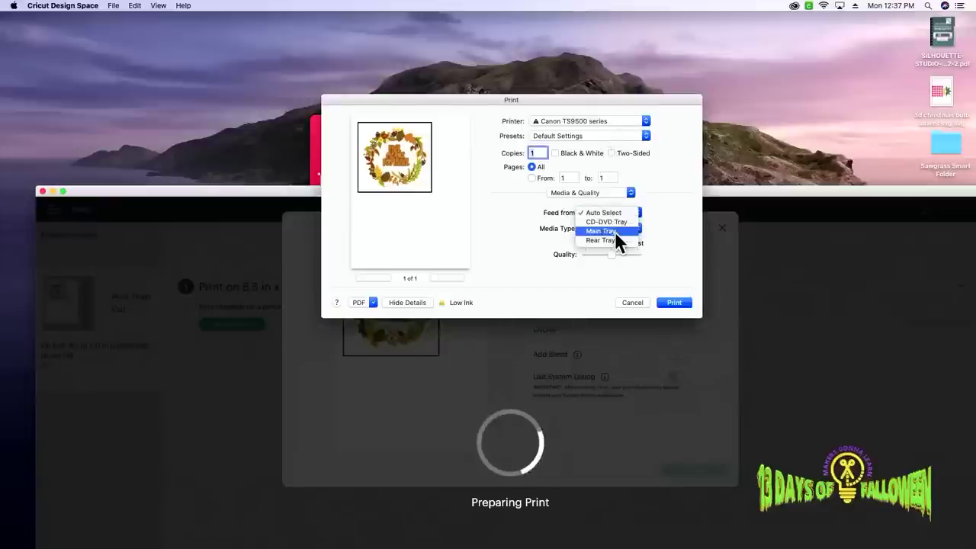
click(616, 241)
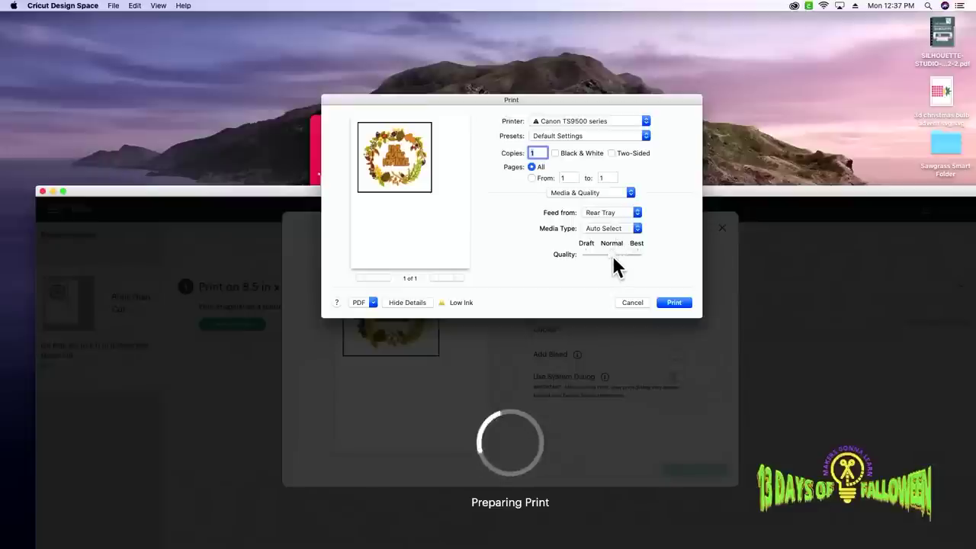
drag(618, 258, 657, 256)
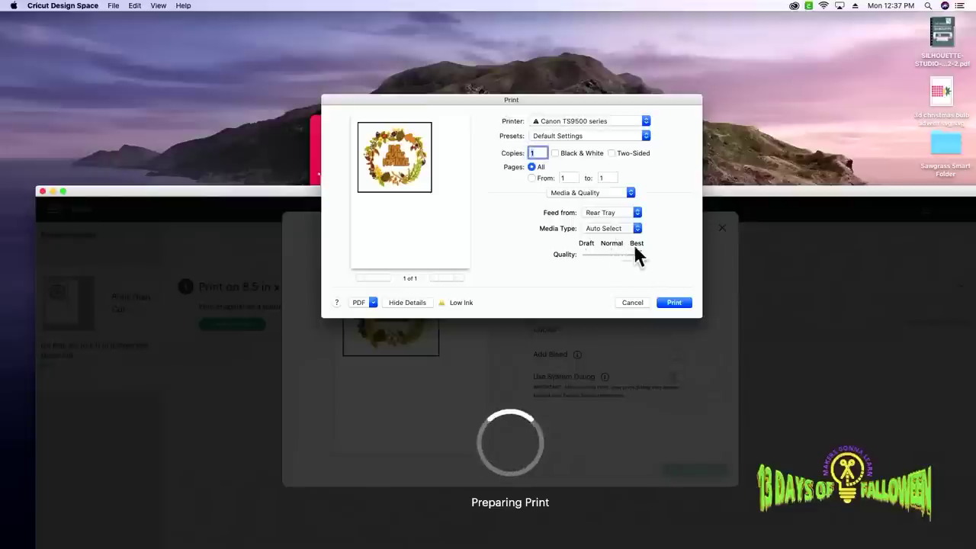
click(607, 228)
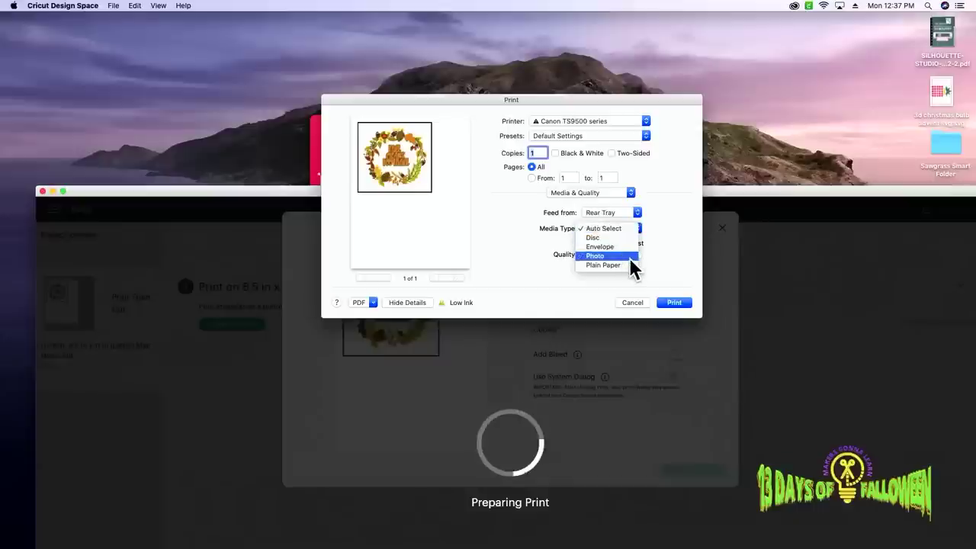
click(602, 187)
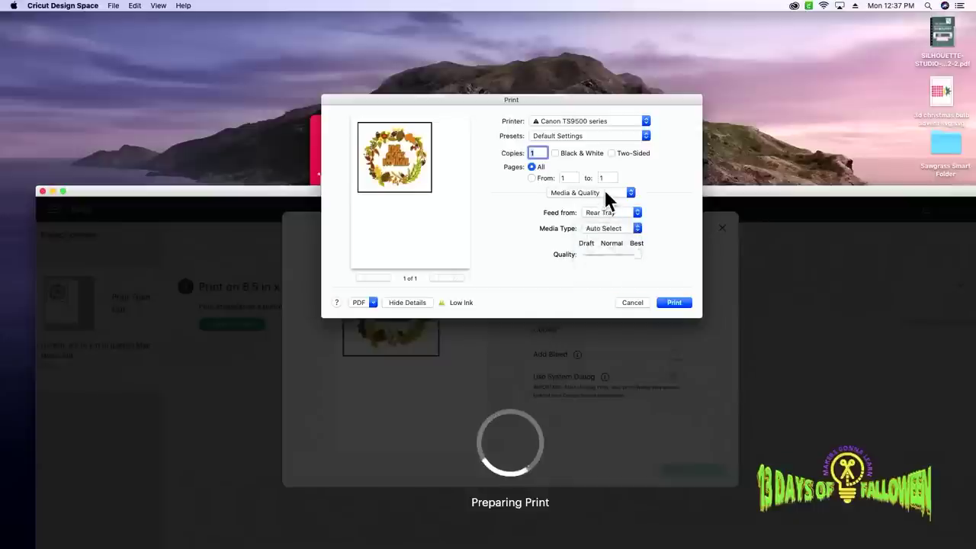
click(604, 189)
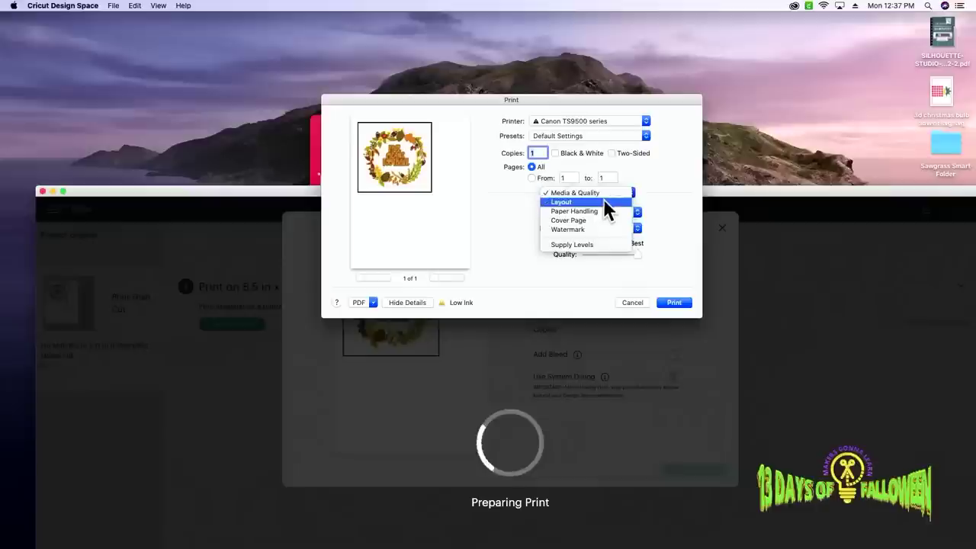
click(604, 211)
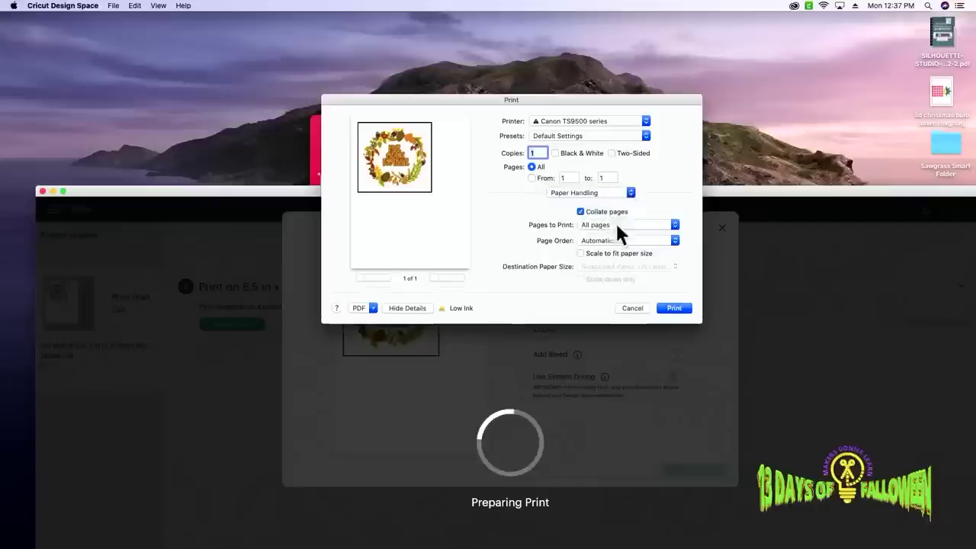
click(583, 195)
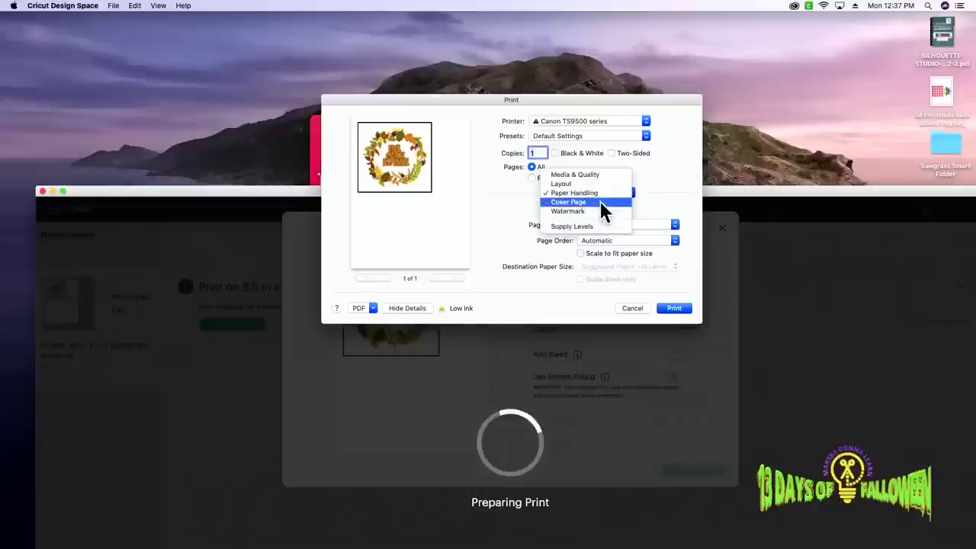
click(607, 174)
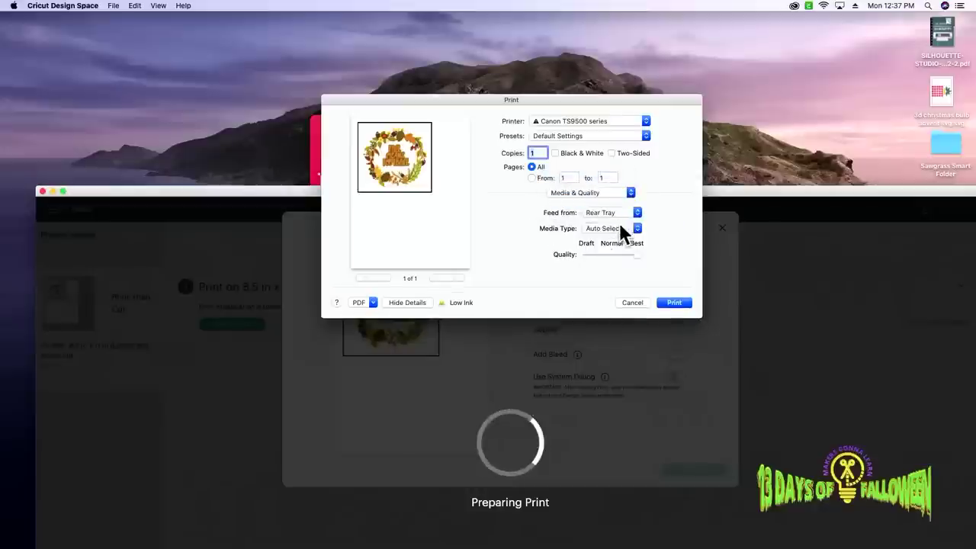
Set the media type to Photo, print the design, and move the main window back up the screen.
click(620, 227)
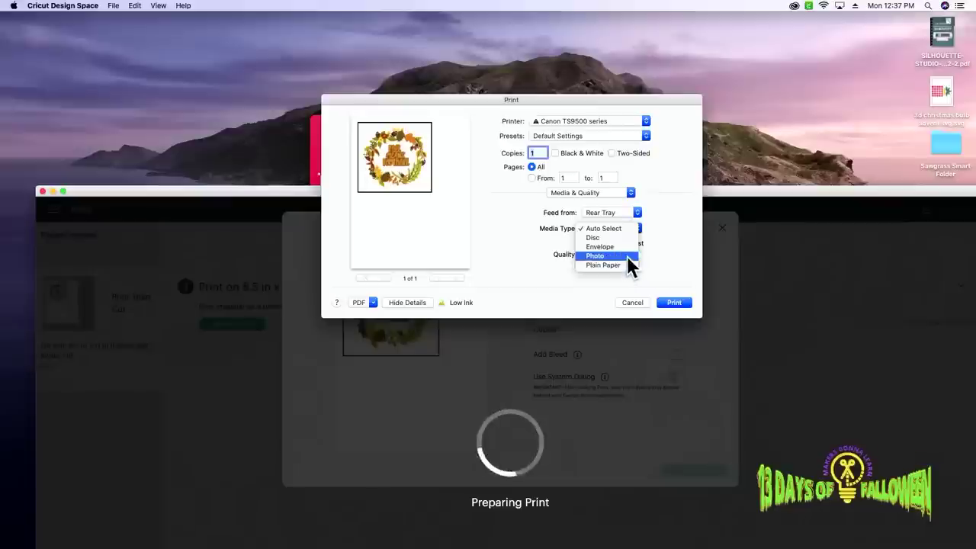
click(627, 256)
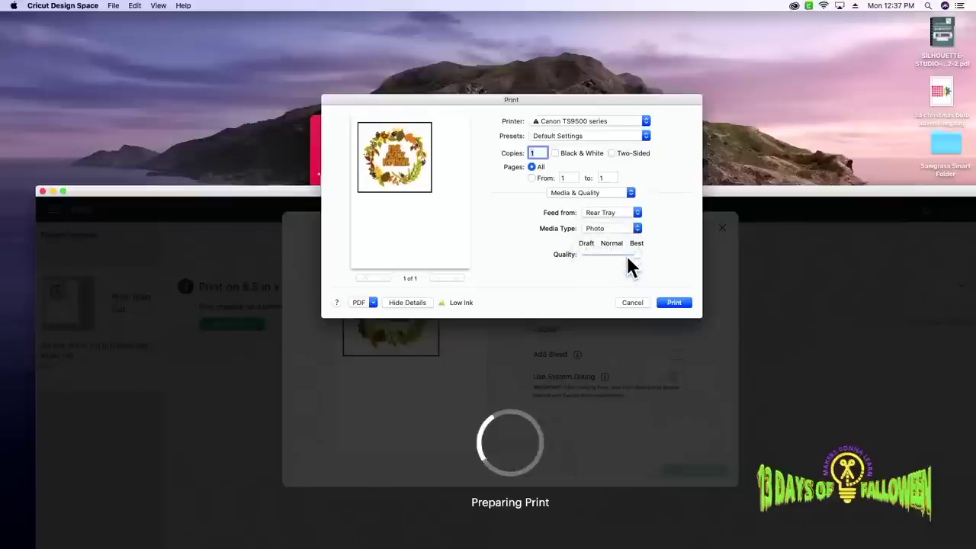
click(674, 303)
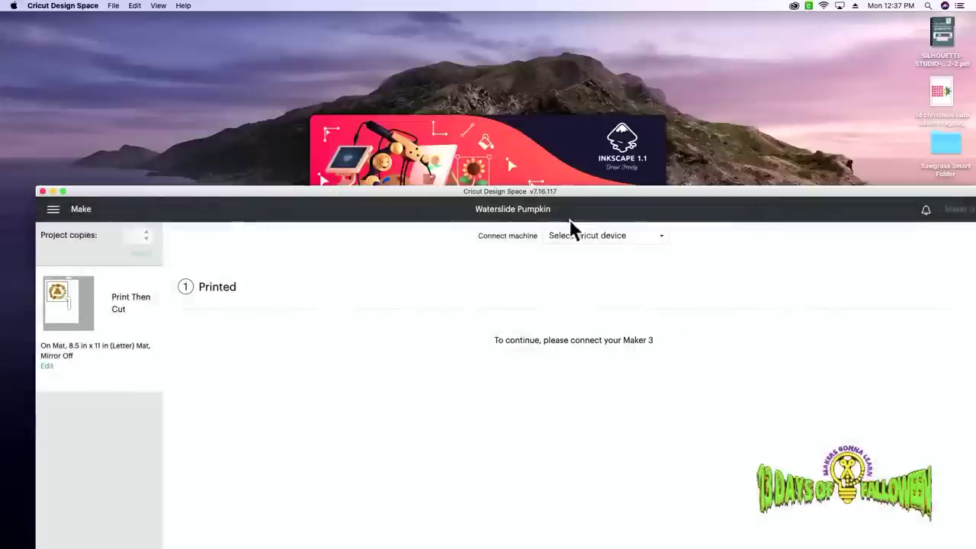
drag(590, 192, 562, 34)
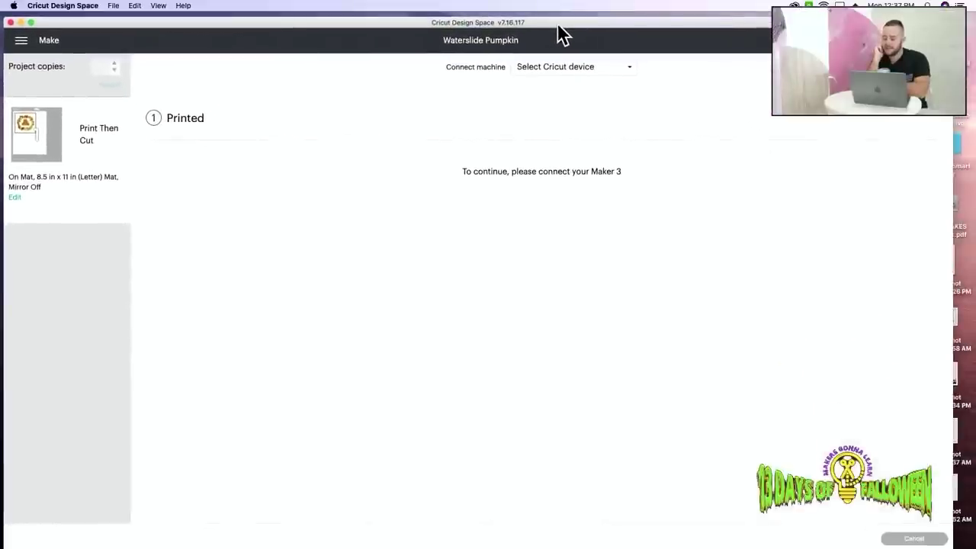